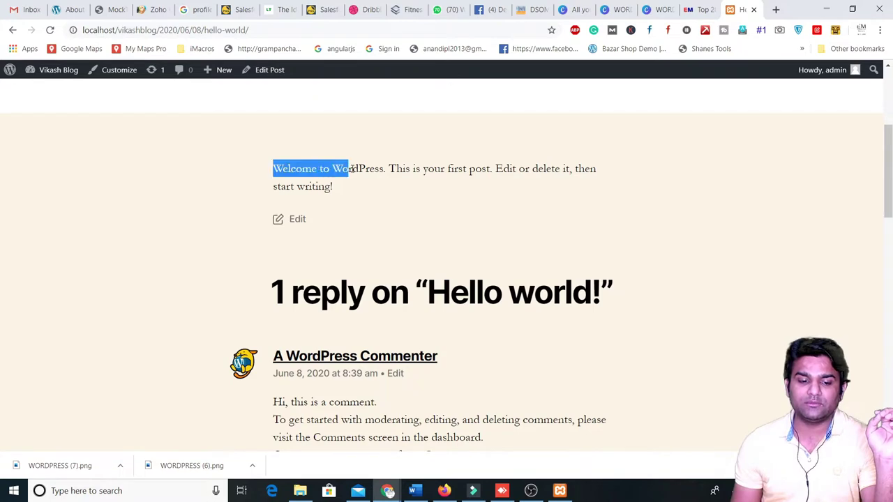
# - Switch from the Education Masters article tab back to the Hello world post
pyautogui.scroll(5, 442, 299)
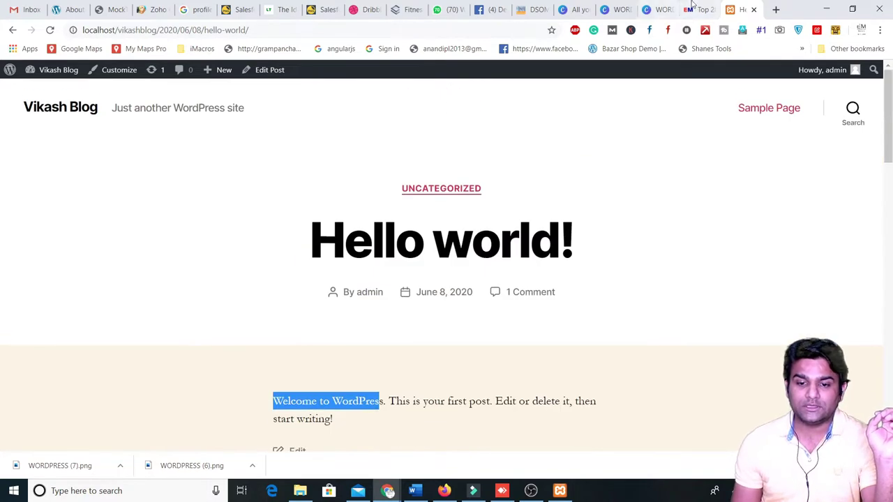
pyautogui.click(694, 8)
pyautogui.scroll(5, 321, 235)
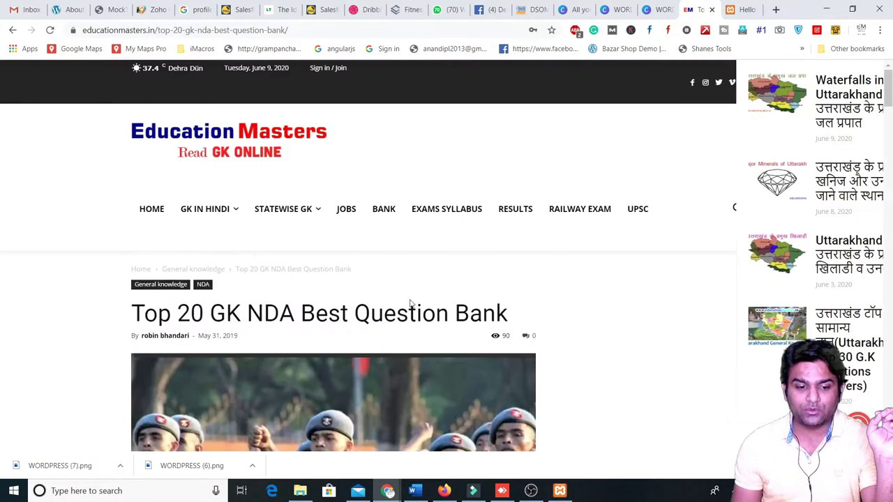
pyautogui.click(741, 9)
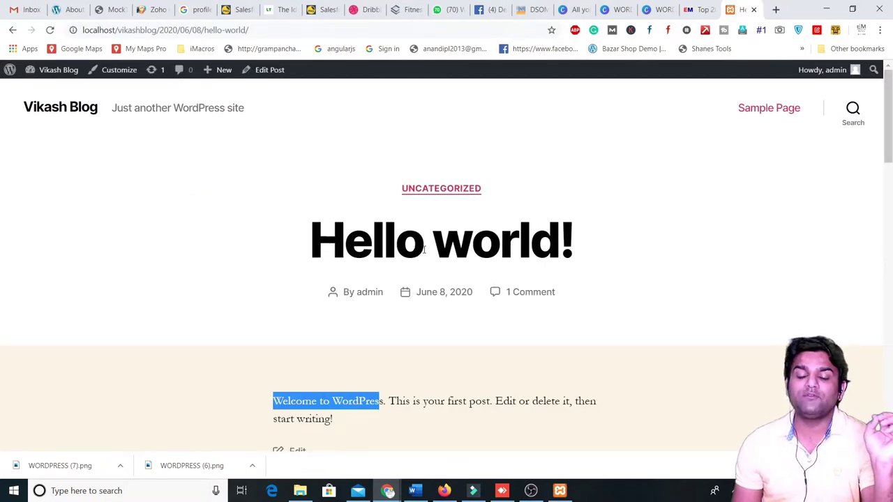
# - Open the WordPress admin Dashboard from the admin bar, then return to the Education Masters article
pyautogui.moveTo(833, 75)
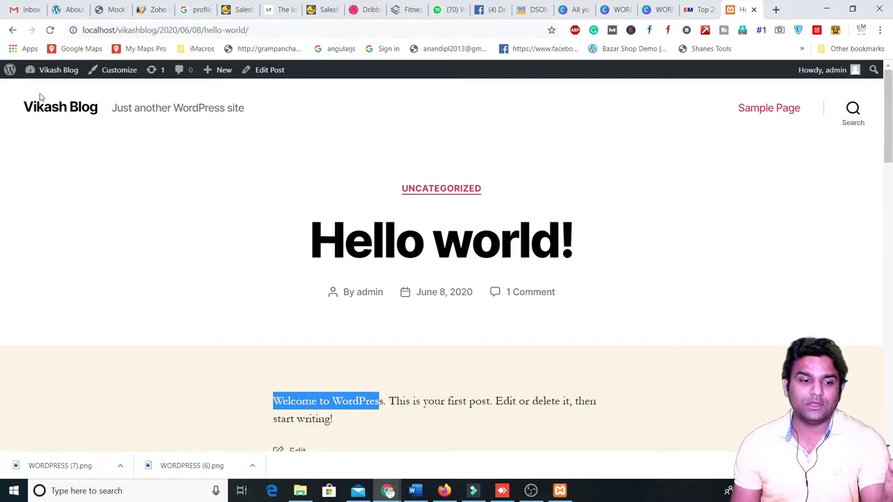
pyautogui.moveTo(47, 76)
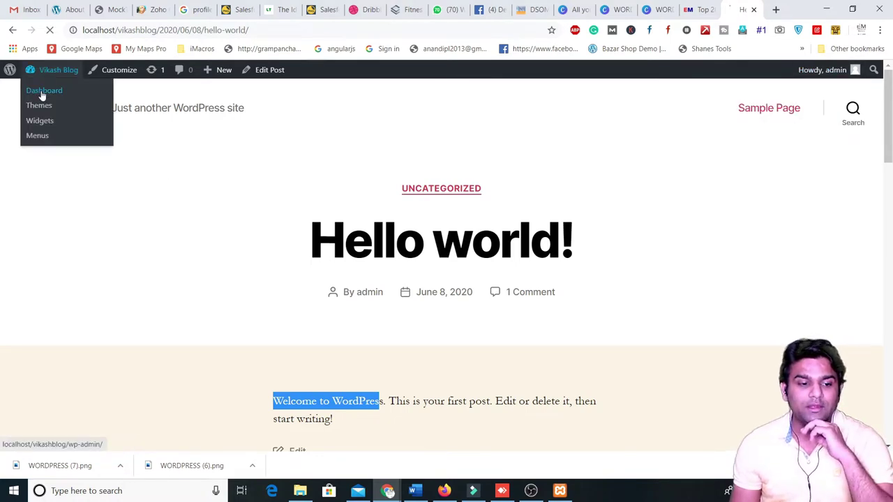
pyautogui.click(42, 92)
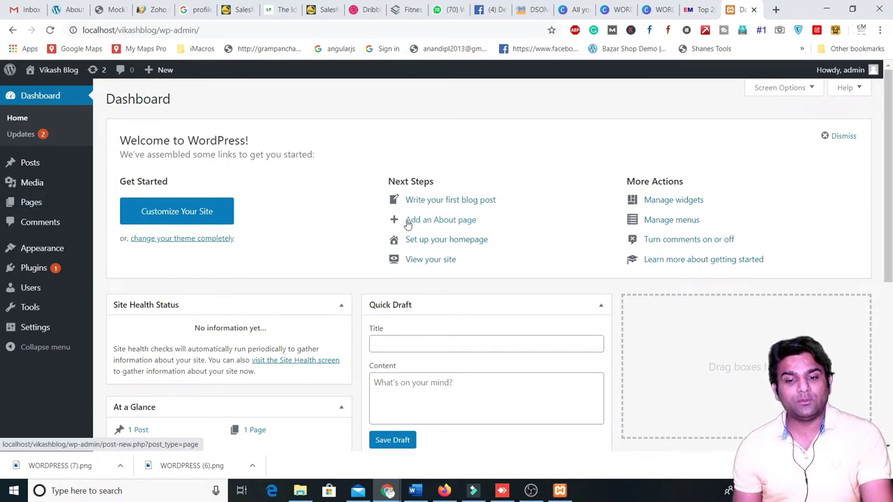
pyautogui.moveTo(25, 166)
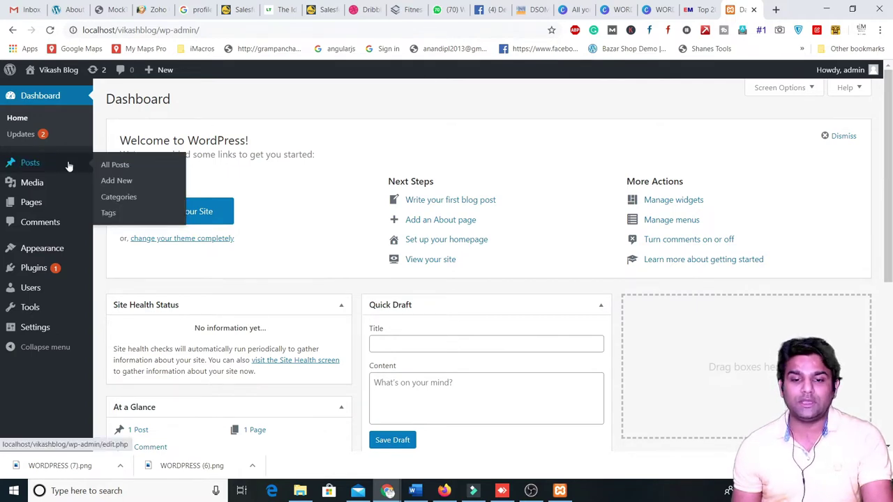
pyautogui.click(694, 9)
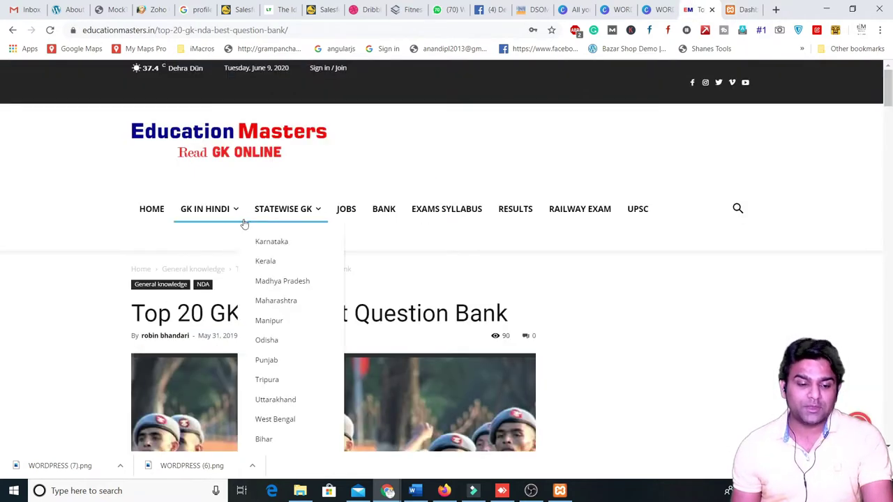
# - Open the Himachal Pradesh history questions article from the History category and scroll through it
pyautogui.moveTo(244, 223)
pyautogui.click(195, 242)
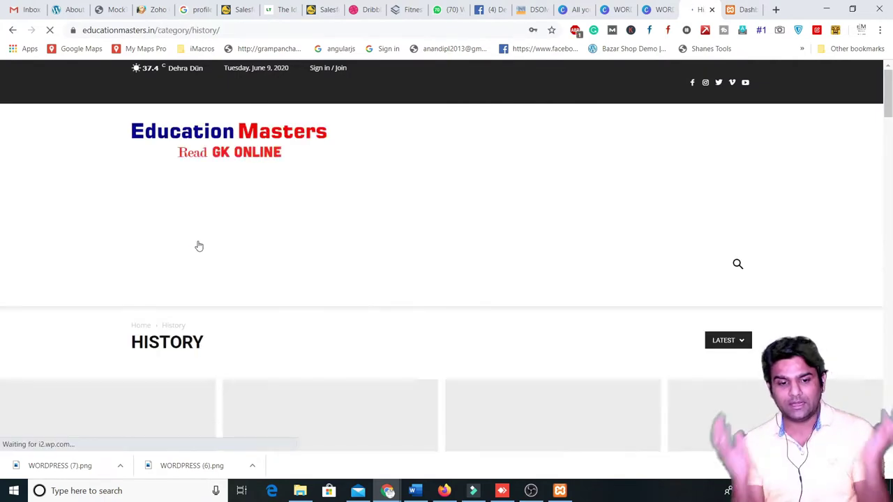
pyautogui.scroll(-1, 209, 279)
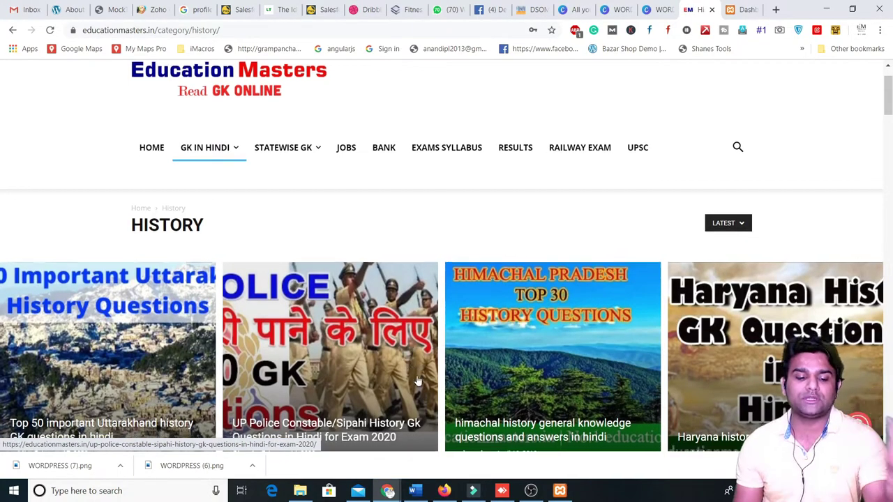
pyautogui.scroll(-4, 207, 127)
pyautogui.click(207, 320)
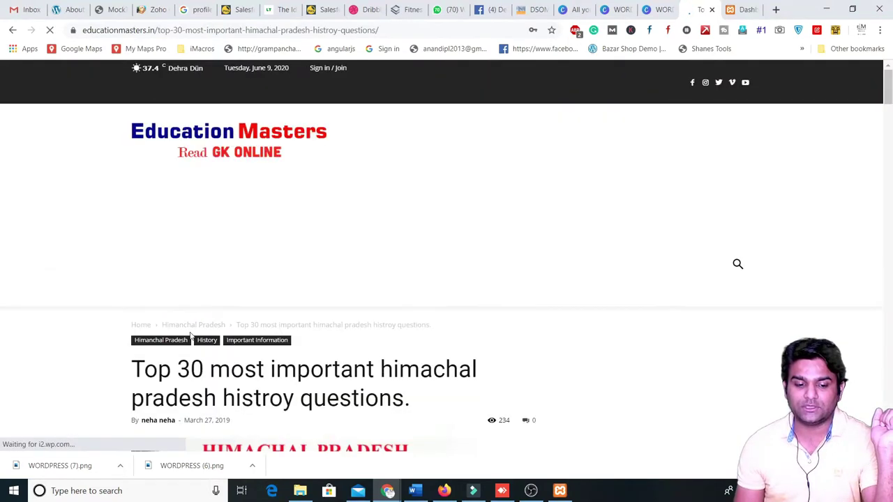
pyautogui.scroll(-4, 186, 335)
pyautogui.scroll(-13, 254, 307)
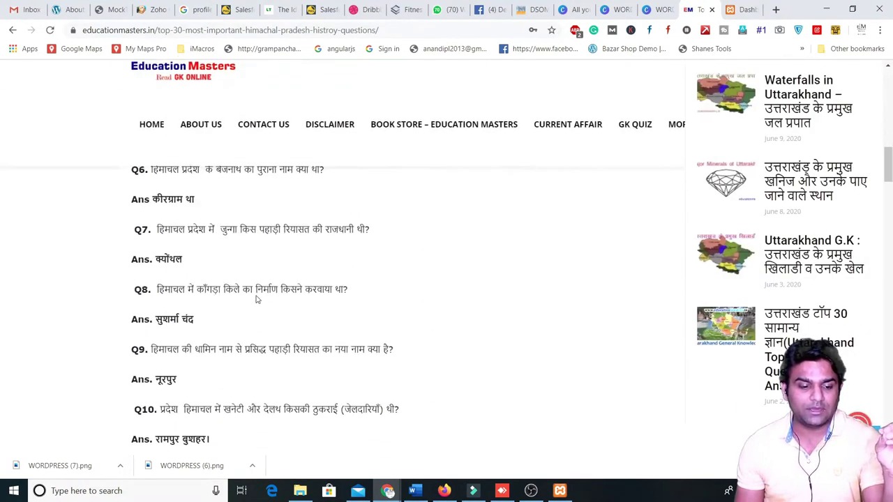
pyautogui.scroll(-3, 254, 306)
# - Switch between the article and Dashboard tabs, ending on the WordPress Dashboard
pyautogui.hotkey('ctrl', 'Tab')
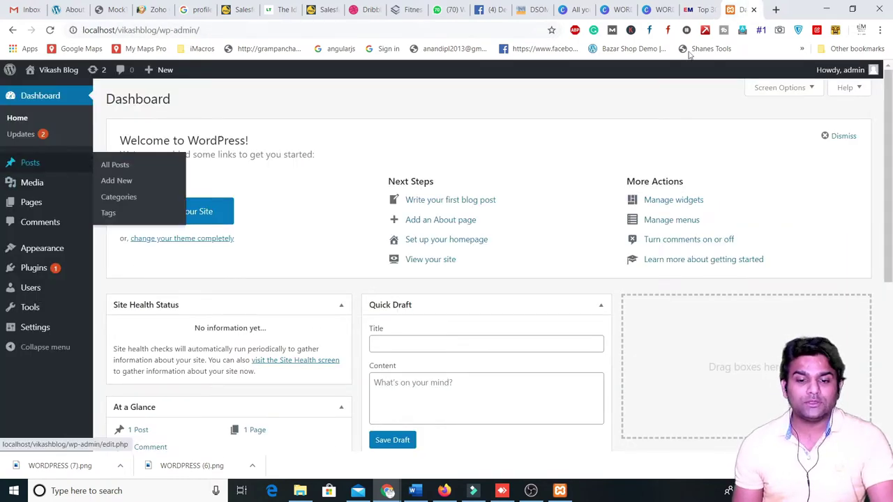
pyautogui.click(685, 7)
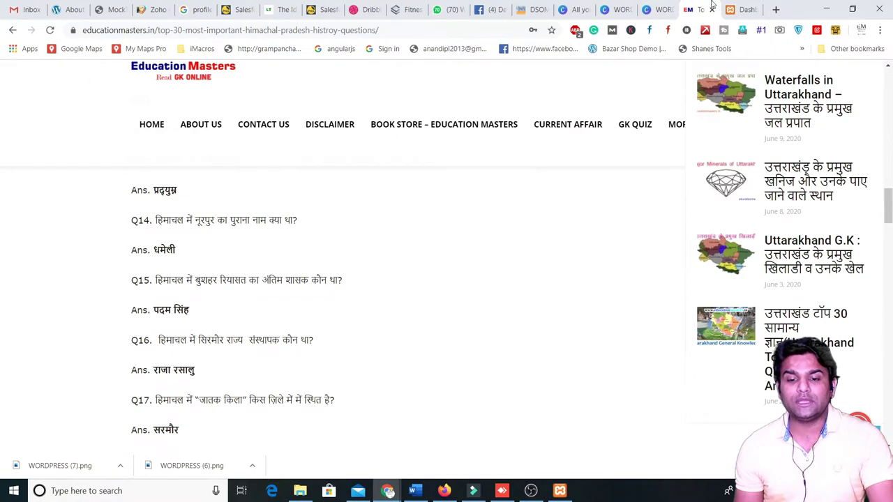
pyautogui.click(736, 7)
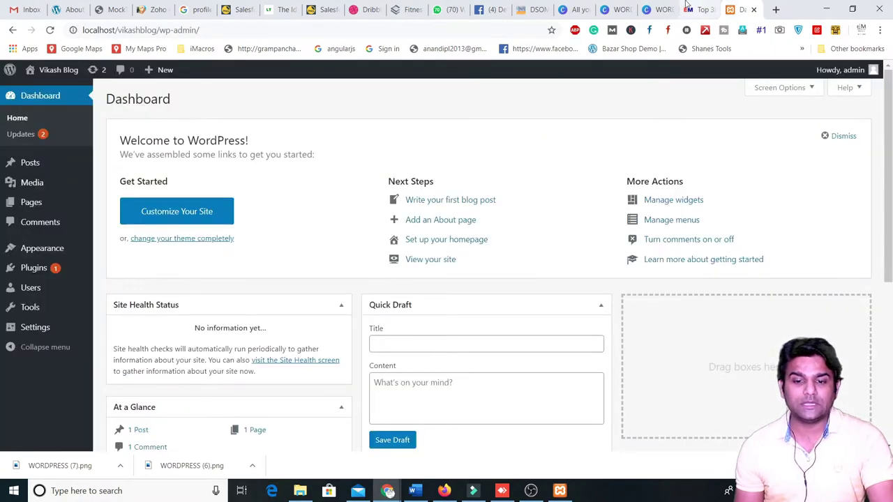
pyautogui.click(660, 8)
pyautogui.click(687, 8)
pyautogui.scroll(3, 203, 113)
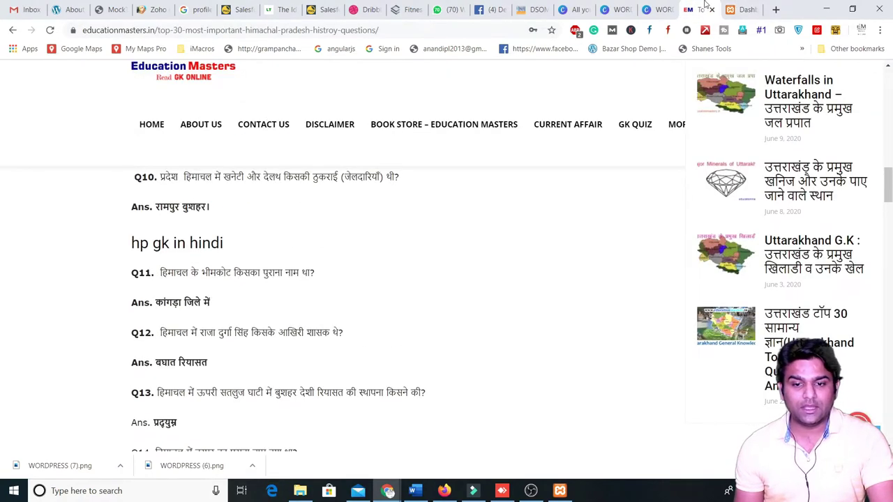
pyautogui.click(668, 7)
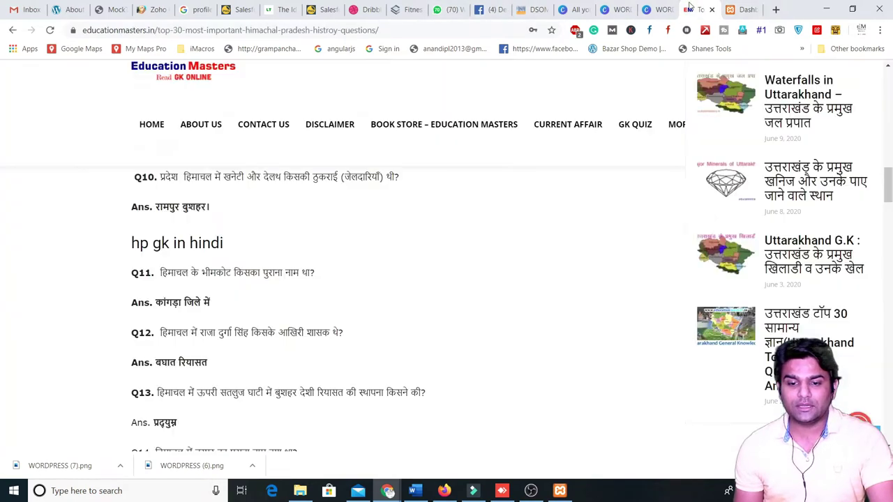
pyautogui.click(691, 8)
pyautogui.scroll(10, 204, 167)
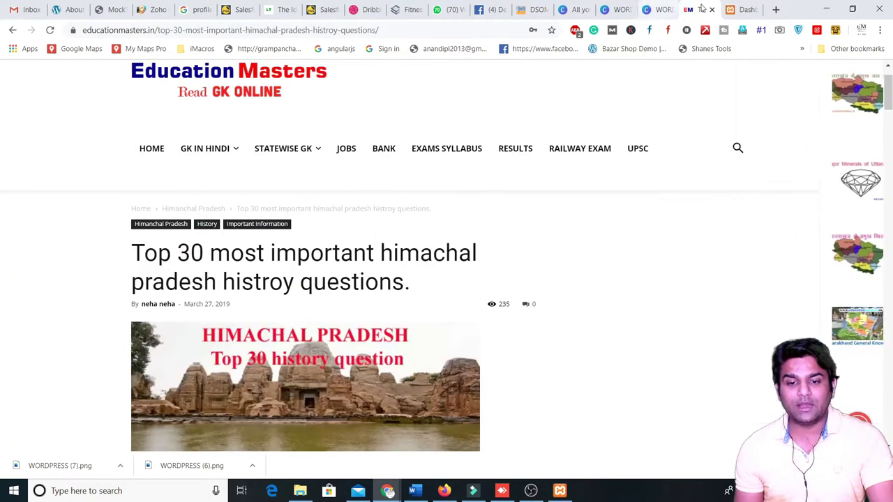
pyautogui.click(742, 9)
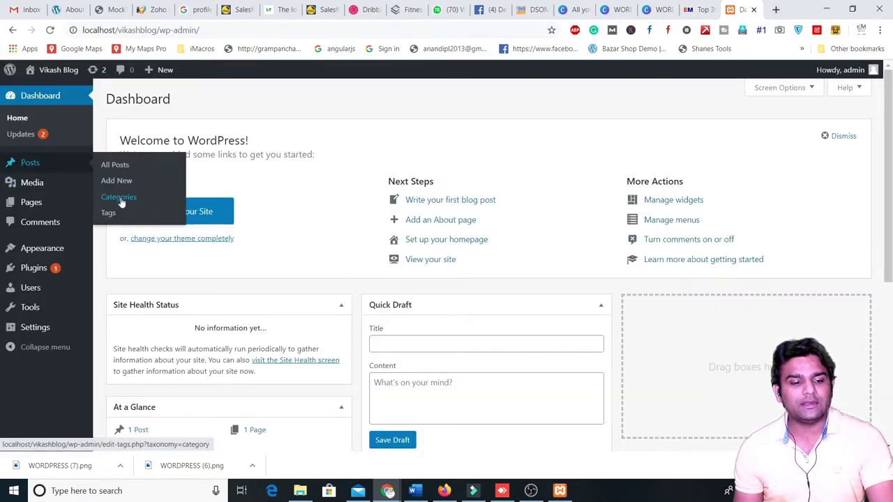
# - Open the Posts Categories page and enter SEO as the new category name
pyautogui.click(118, 198)
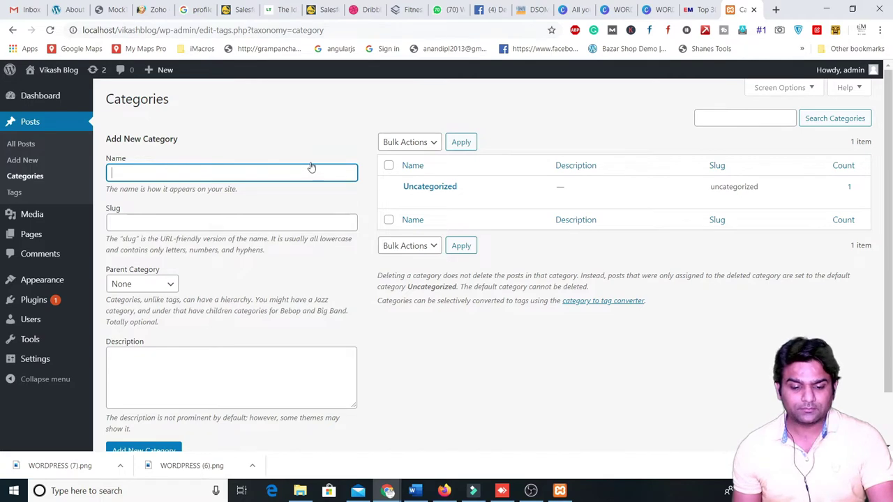
pyautogui.click(539, 493)
pyautogui.click(538, 494)
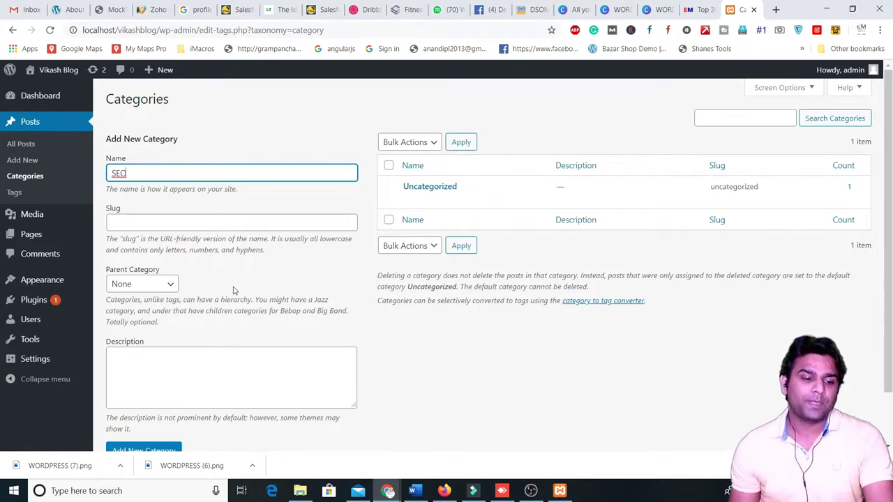
# - Enter the name 'search engine optimization' and the slug 'search-engine-optimization'
pyautogui.click(161, 224)
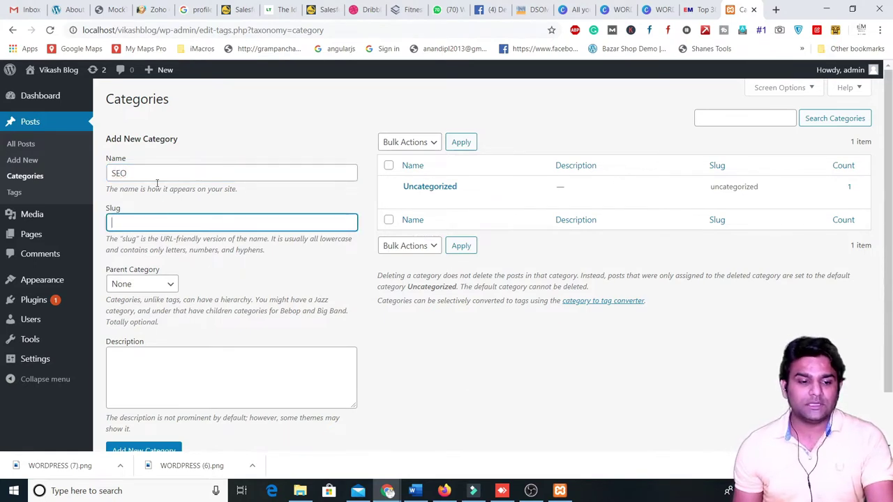
pyautogui.hotkey('shift', 'Tab')
pyautogui.write('search')
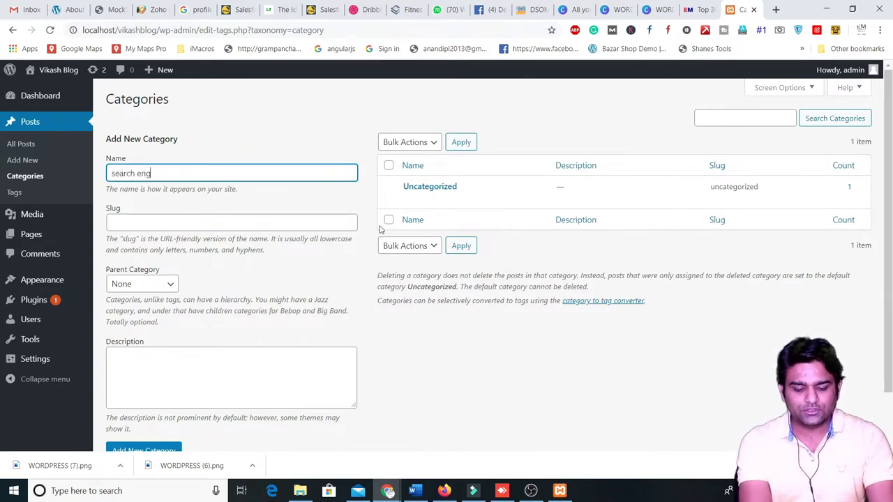
pyautogui.write(' engine optimization')
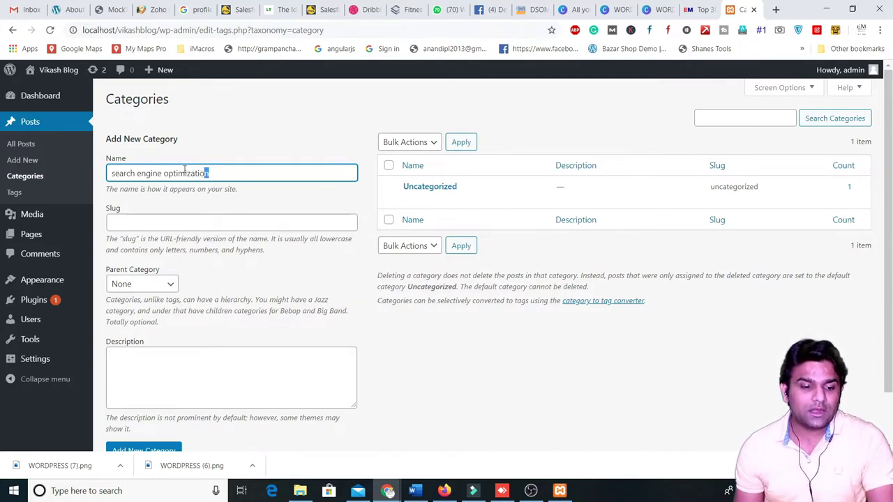
pyautogui.moveTo(208, 174); pyautogui.dragTo(108, 174)
pyautogui.hotkey('ctrl', 'c')
pyautogui.click(155, 221)
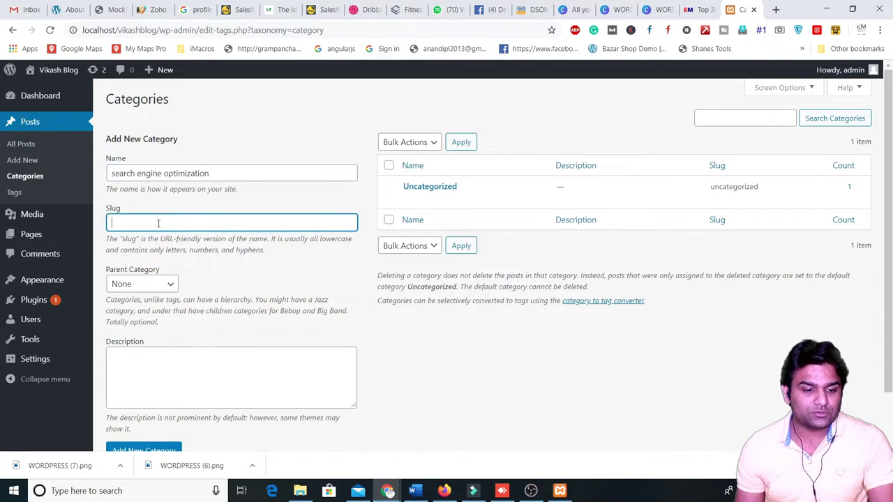
pyautogui.hotkey('ctrl', 'v')
pyautogui.click(137, 223)
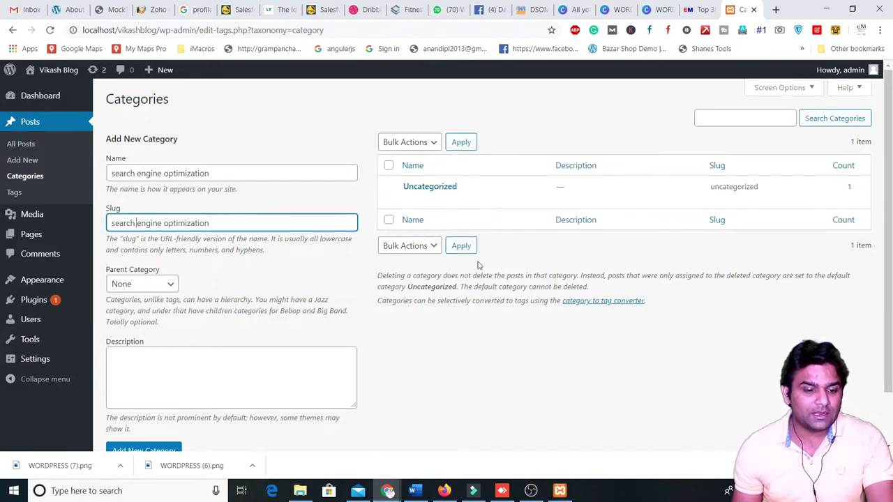
pyautogui.press('BackSpace')
pyautogui.write('-')
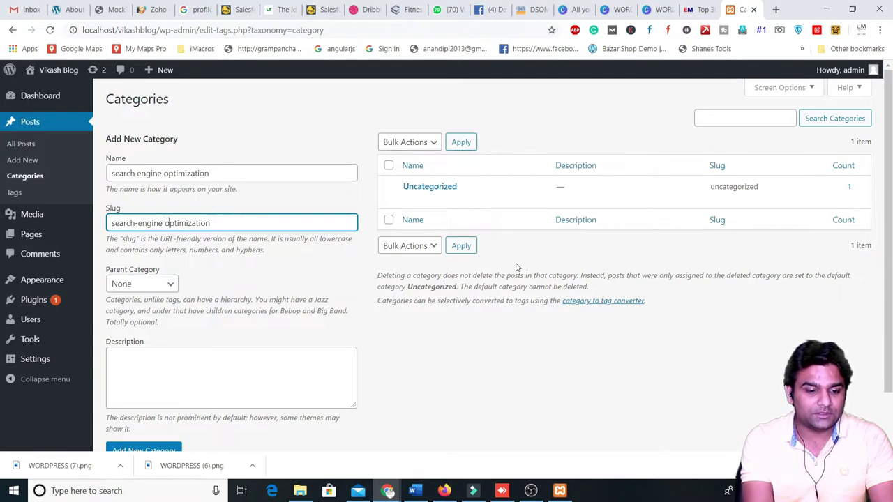
pyautogui.hotkey('ctrl', 'Right')
pyautogui.press('BackSpace')
pyautogui.write('-')
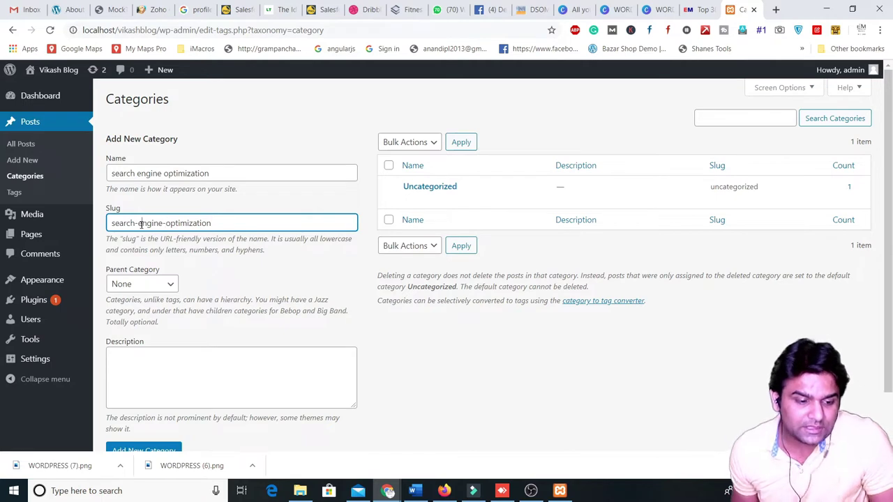
# - Clear the slug and replace the category name with SEO
pyautogui.tripleClick(213, 225)
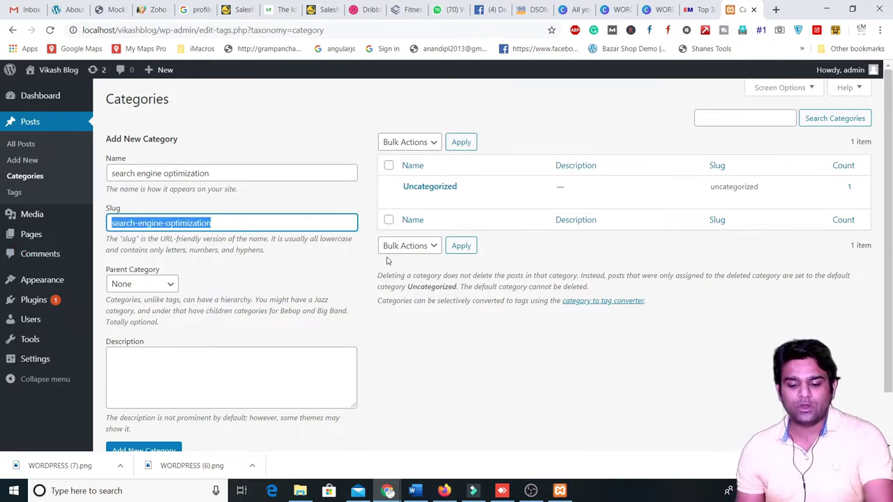
pyautogui.press('BackSpace')
pyautogui.tripleClick(210, 179)
pyautogui.write('S')
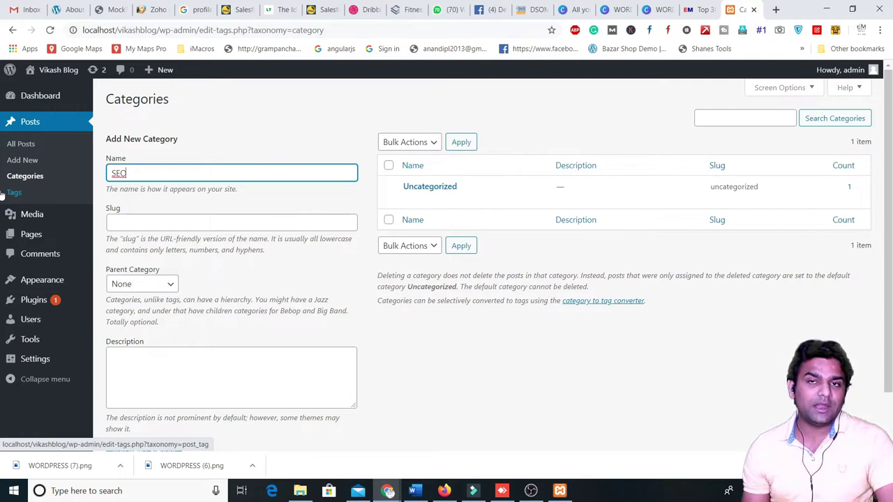
pyautogui.write('EO')
pyautogui.click(151, 221)
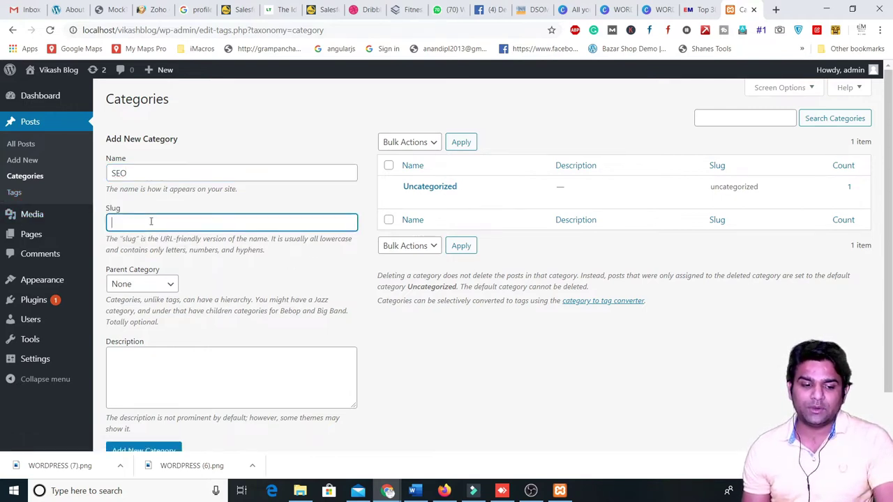
pyautogui.click(168, 284)
pyautogui.click(126, 171)
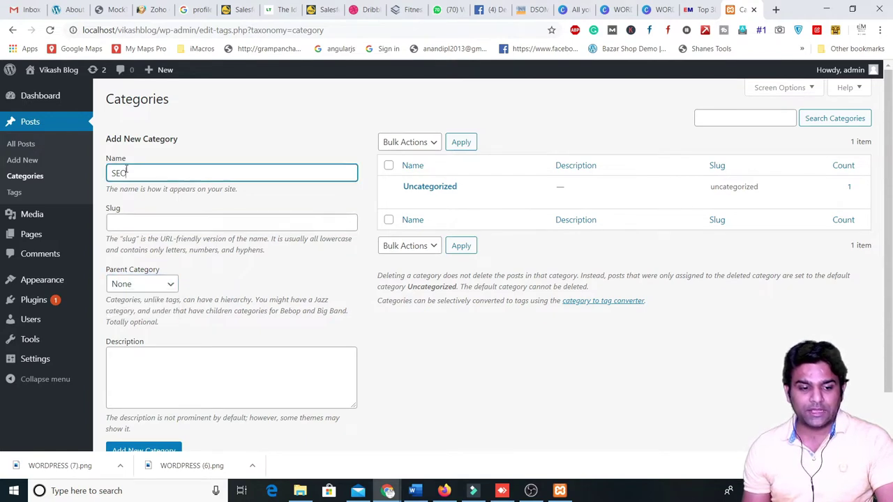
pyautogui.click(171, 286)
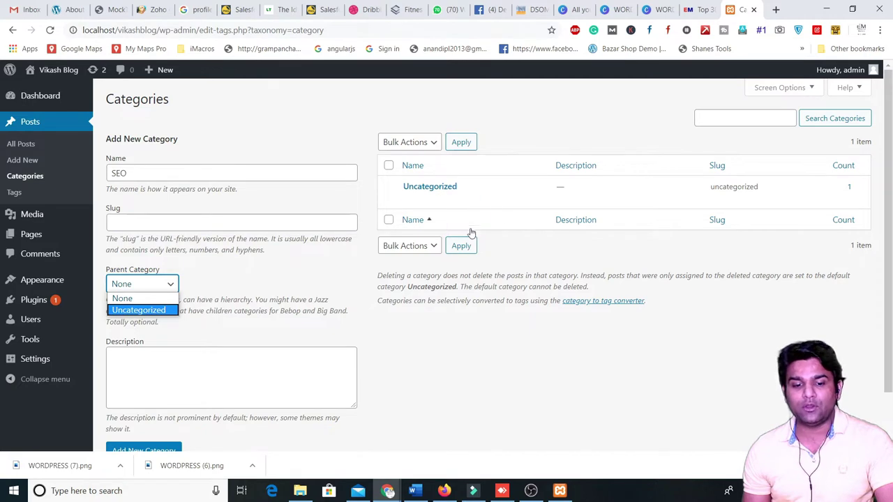
pyautogui.moveTo(436, 191)
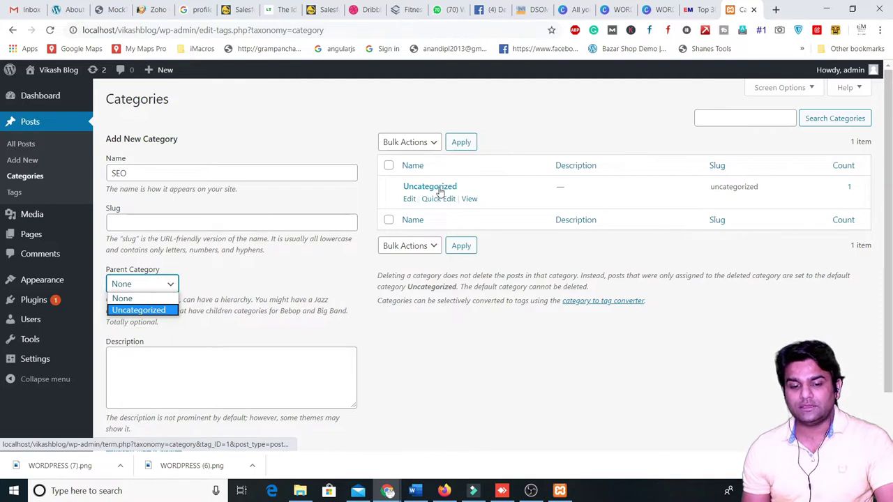
pyautogui.click(155, 299)
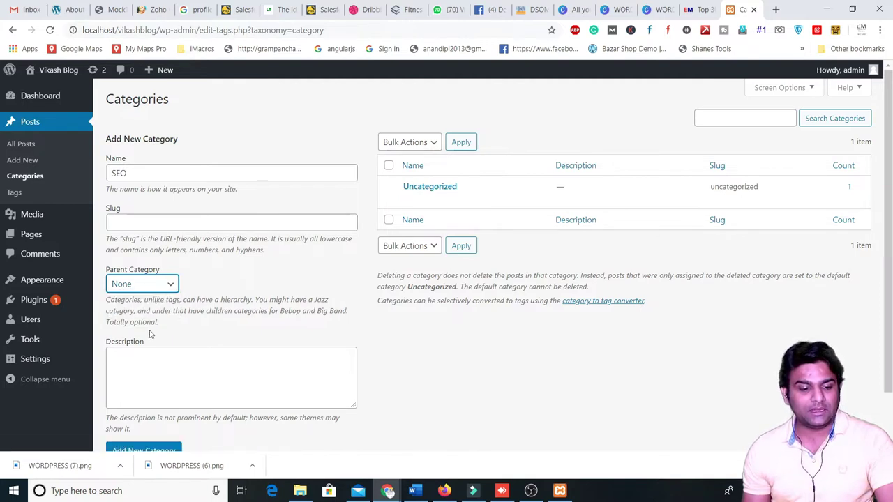
pyautogui.scroll(-1, 148, 335)
# - Give the SEO category the description 'I will post SEO related content in this category'
pyautogui.click(149, 293)
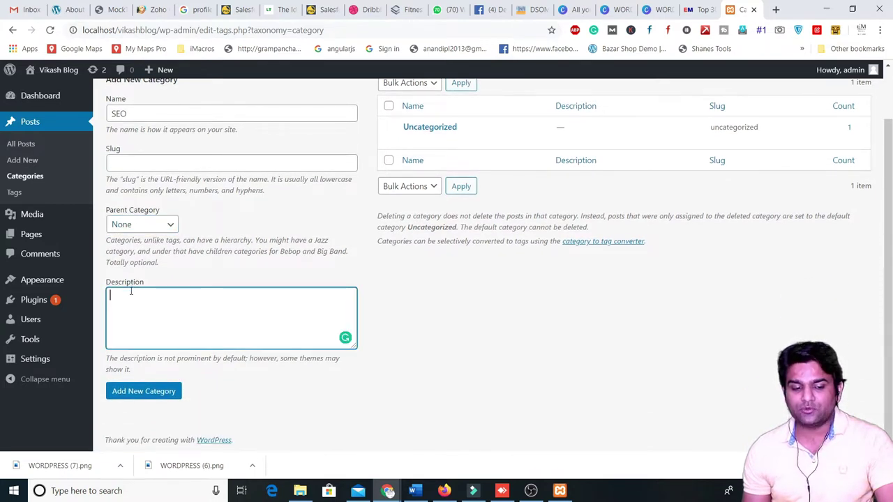
pyautogui.write('i')
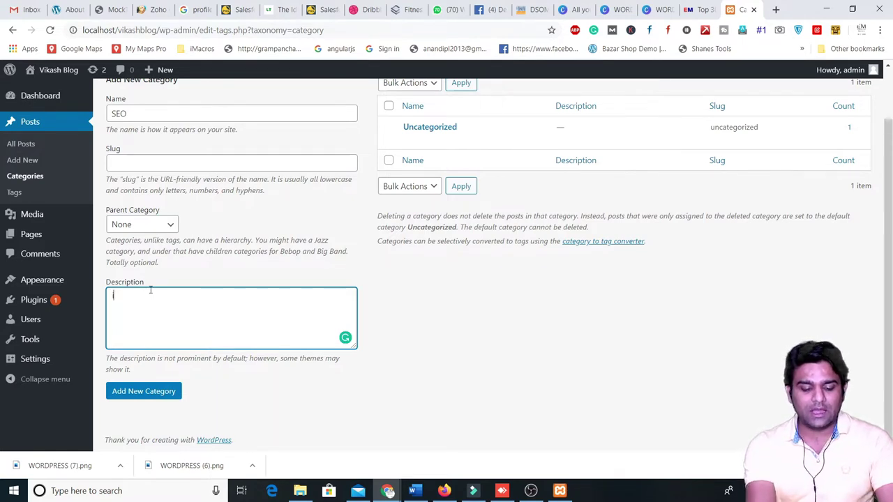
pyautogui.write(' will post Se')
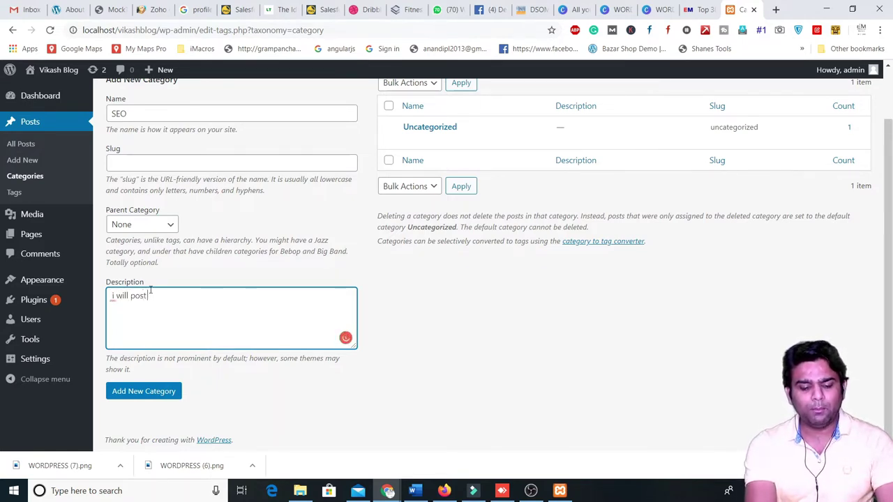
pyautogui.press('BackSpace')
pyautogui.press('BackSpace')
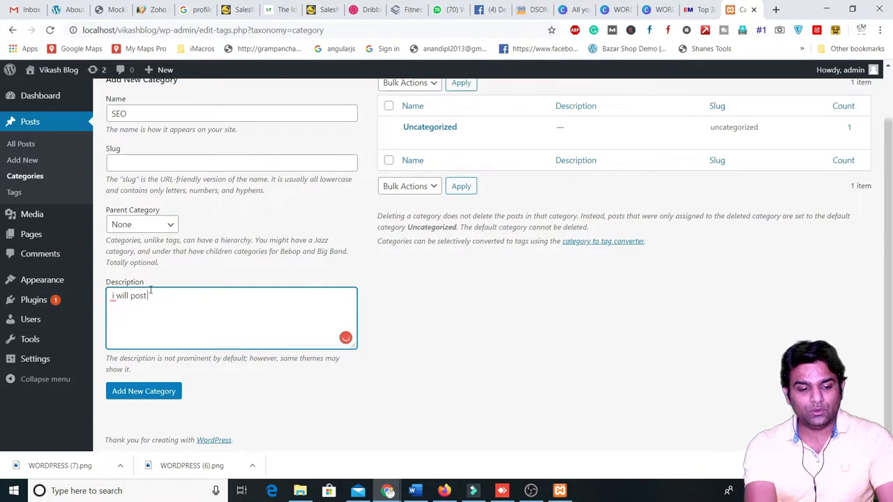
pyautogui.write('SEO relate')
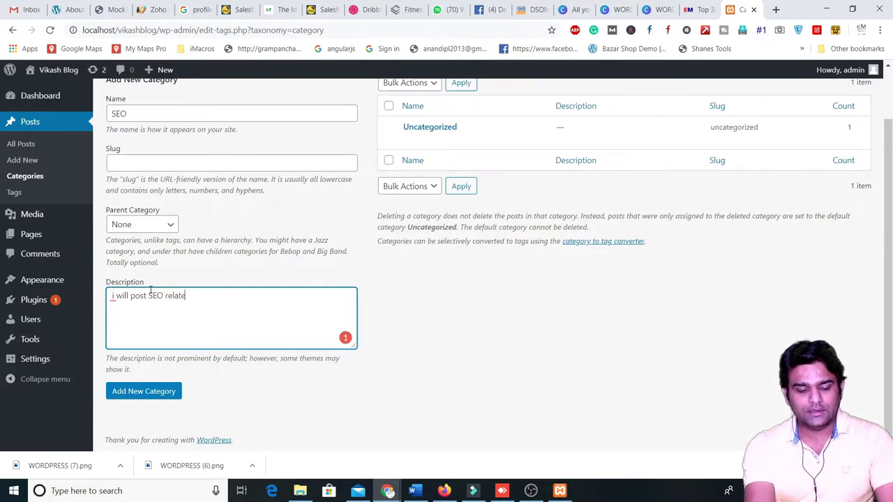
pyautogui.write('d contet')
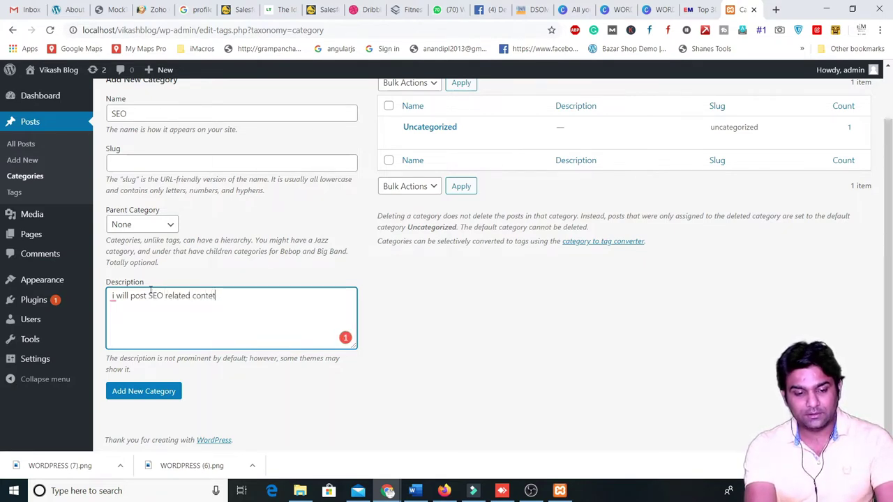
pyautogui.press('BackSpace')
pyautogui.write('nt i')
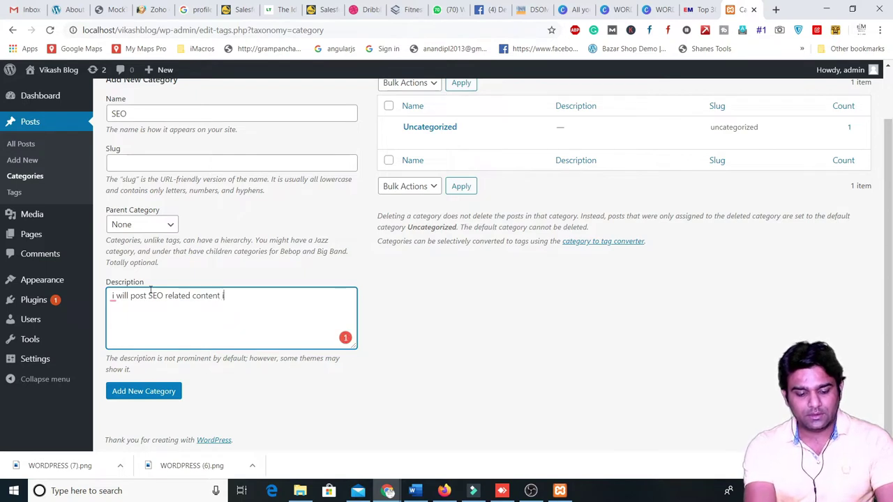
pyautogui.write('n this')
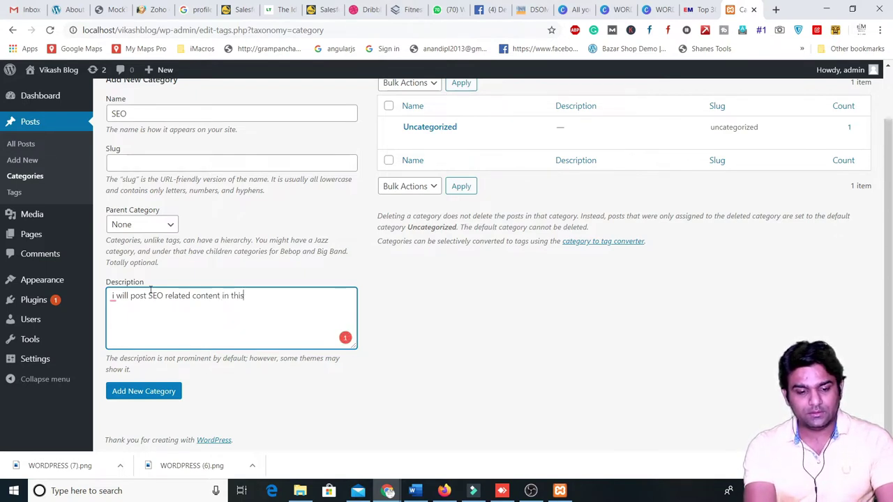
pyautogui.write(' category')
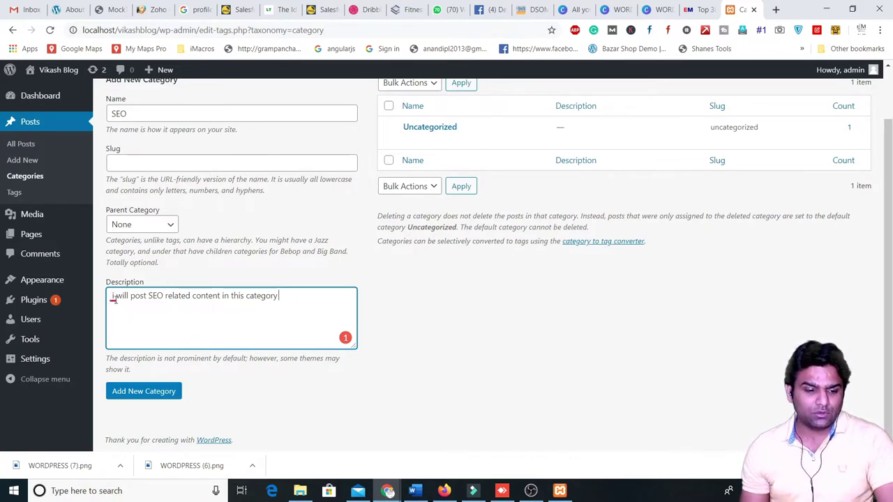
pyautogui.moveTo(113, 299)
pyautogui.click(115, 326)
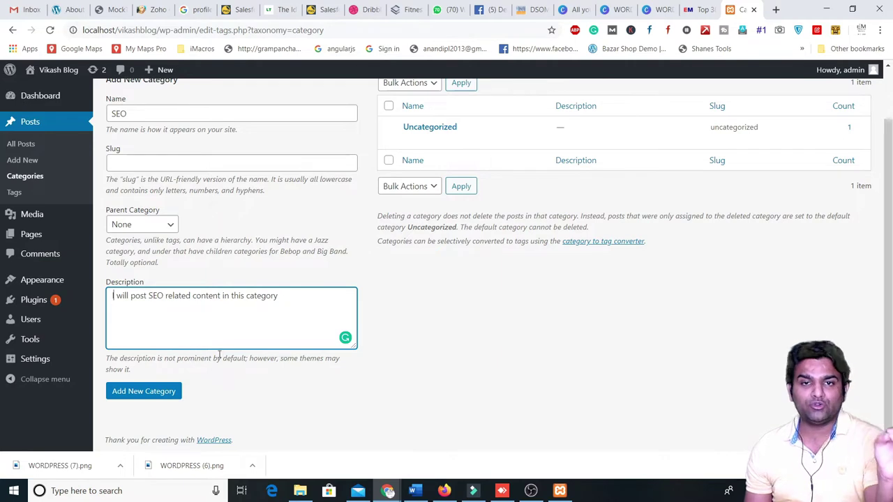
# - Save the SEO category, then add SMO and Email Marketing (slug email-marketing) as categories
pyautogui.click(134, 389)
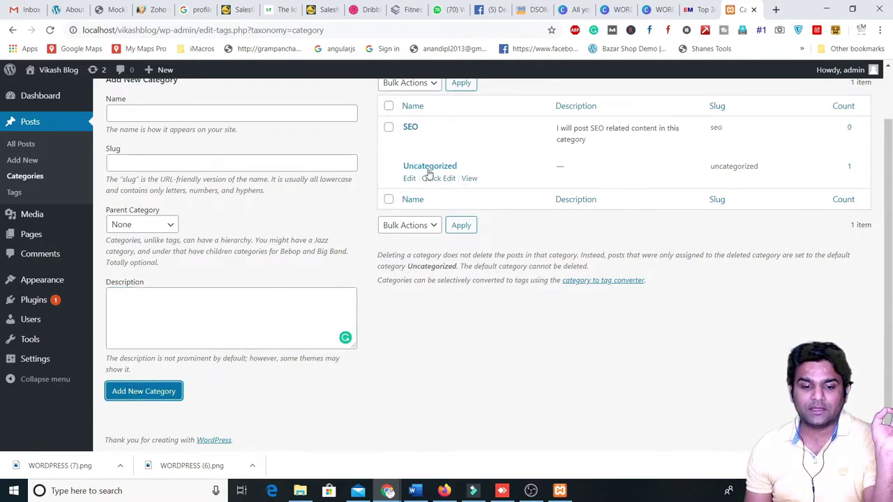
pyautogui.click(153, 115)
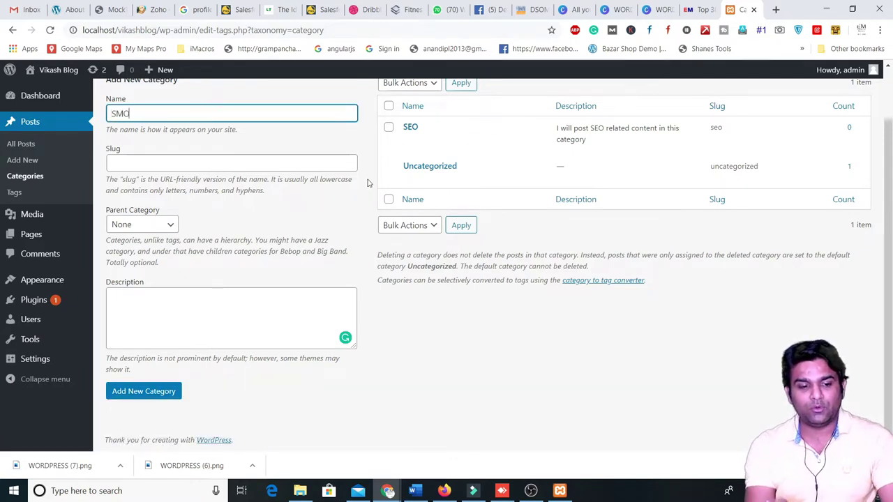
pyautogui.click(140, 391)
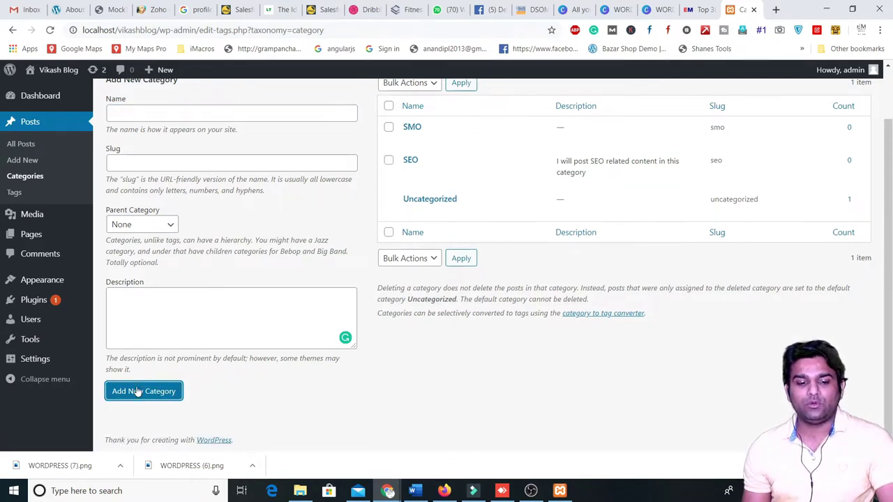
pyautogui.scroll(1, 192, 245)
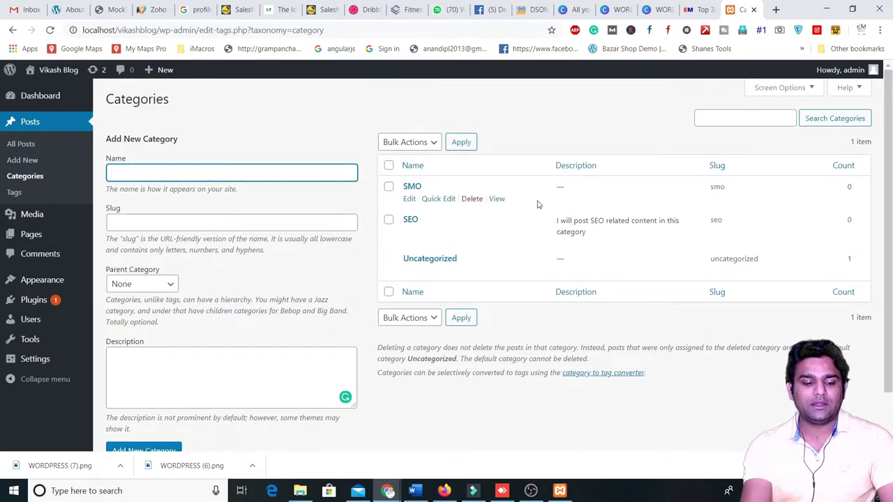
pyautogui.write('EMAIL')
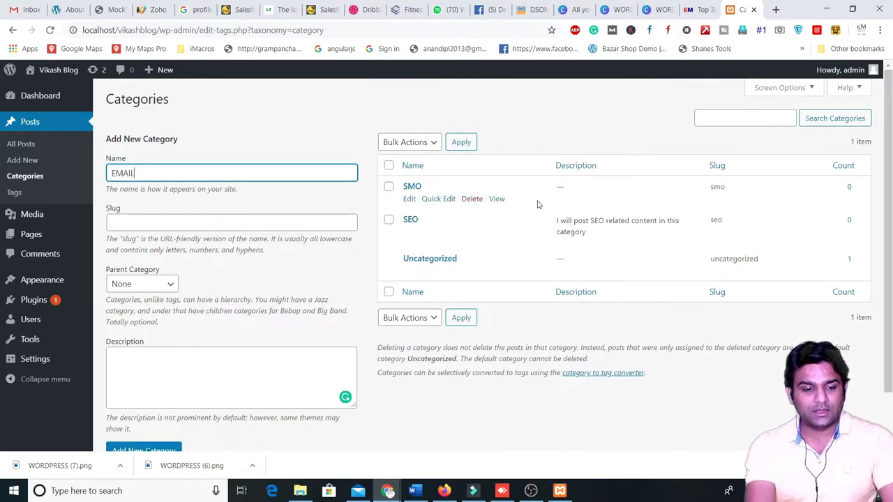
pyautogui.press('BackSpace')
pyautogui.press('BackSpace')
pyautogui.press('BackSpace')
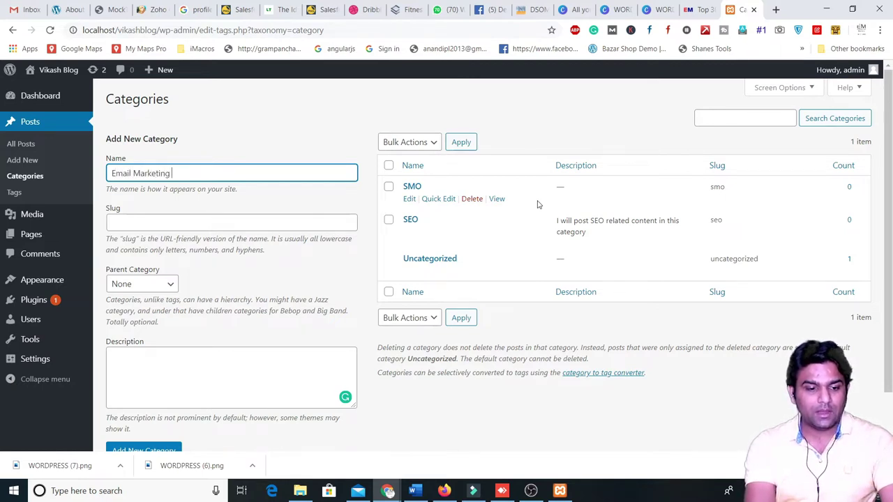
pyautogui.click(164, 449)
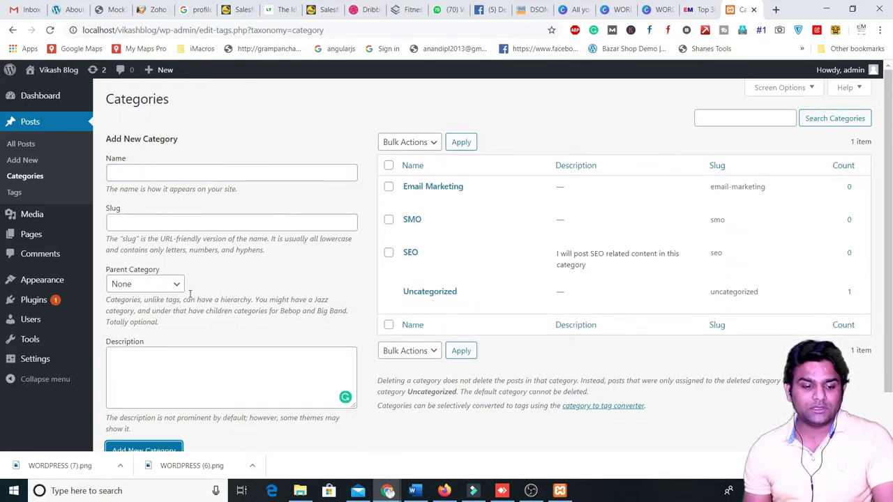
pyautogui.scroll(-1, 309, 275)
pyautogui.scroll(1, 398, 225)
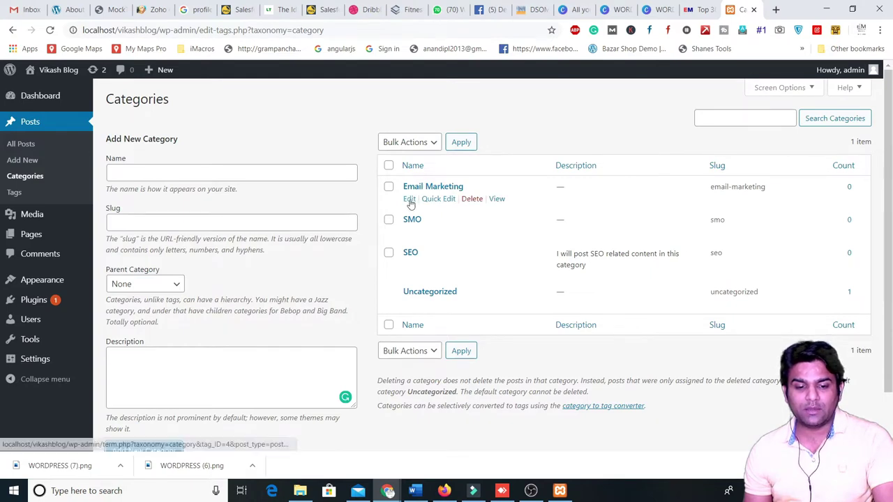
# - Update the Email Marketing category unchanged, then go to the All Posts list
pyautogui.click(411, 200)
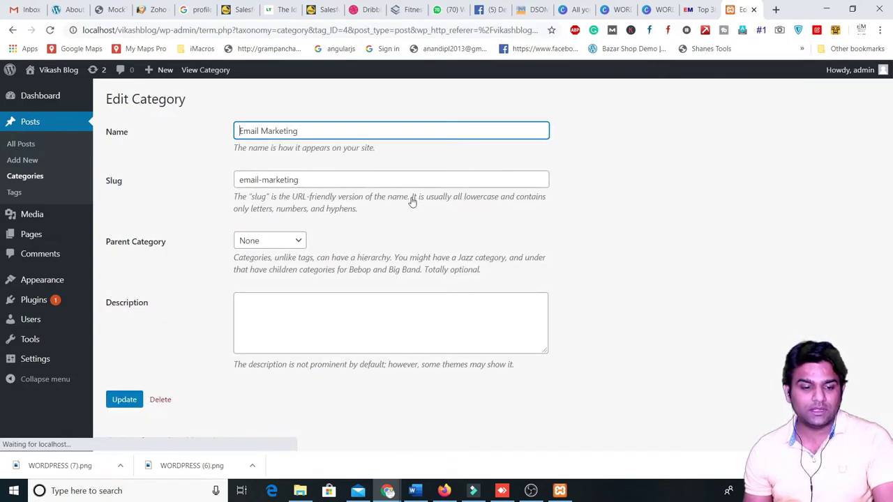
pyautogui.moveTo(244, 180); pyautogui.dragTo(309, 180)
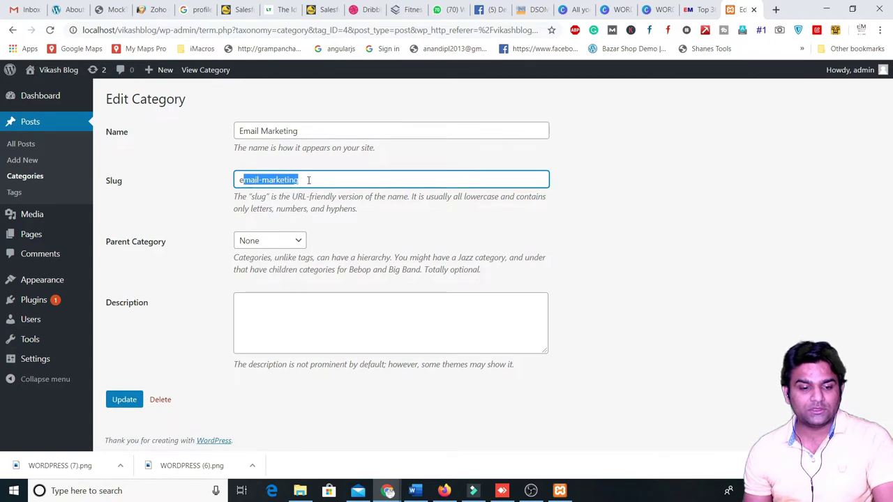
pyautogui.click(309, 180)
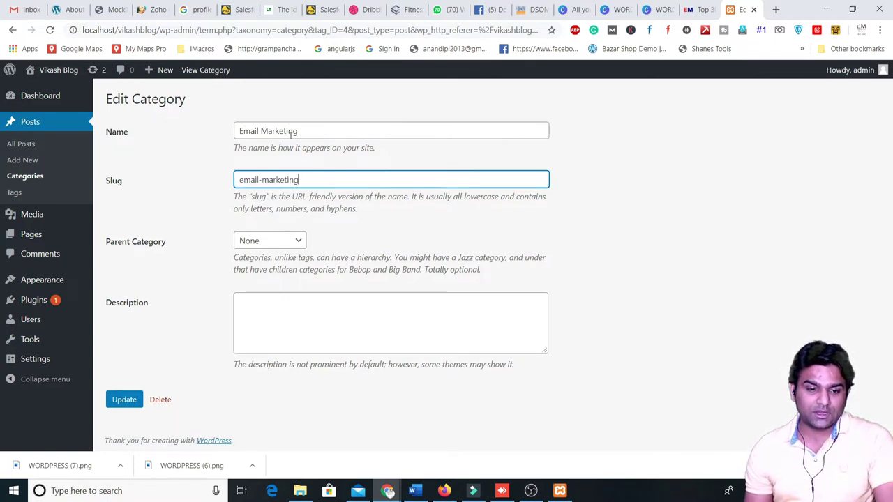
pyautogui.click(124, 400)
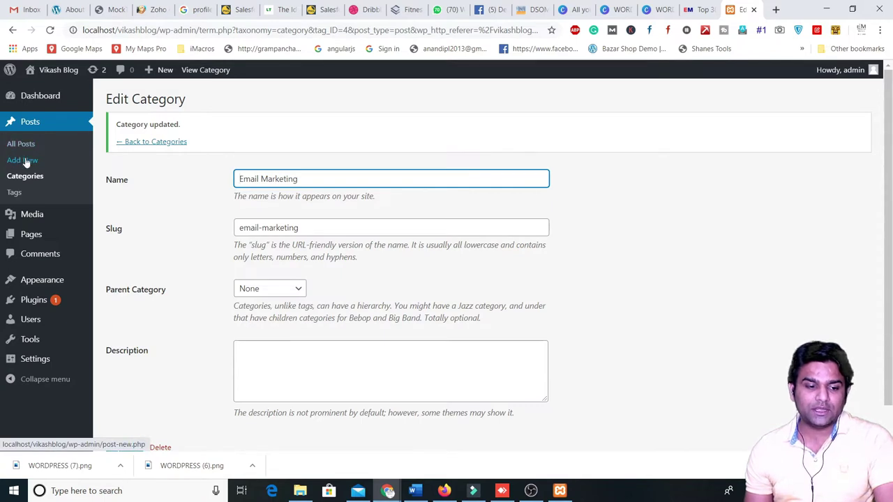
pyautogui.click(23, 146)
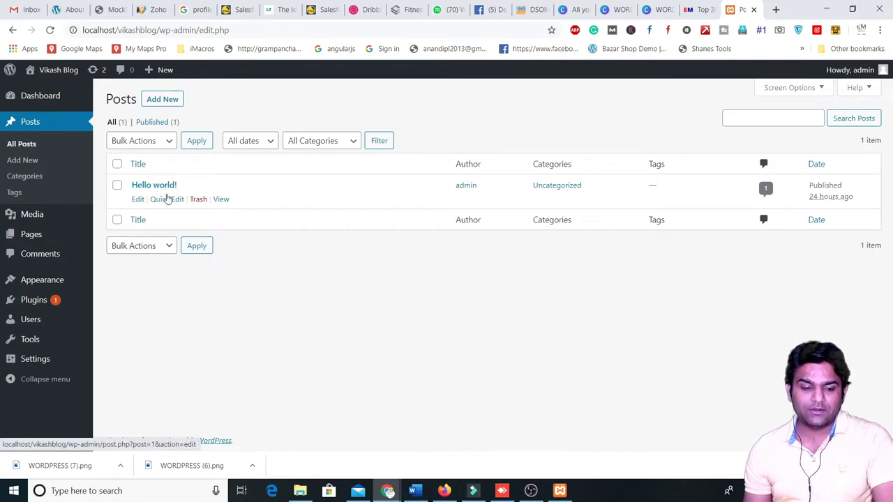
# - Trash the Hello world! post, undo, trash it again, and check the Trash (1) view
pyautogui.click(200, 200)
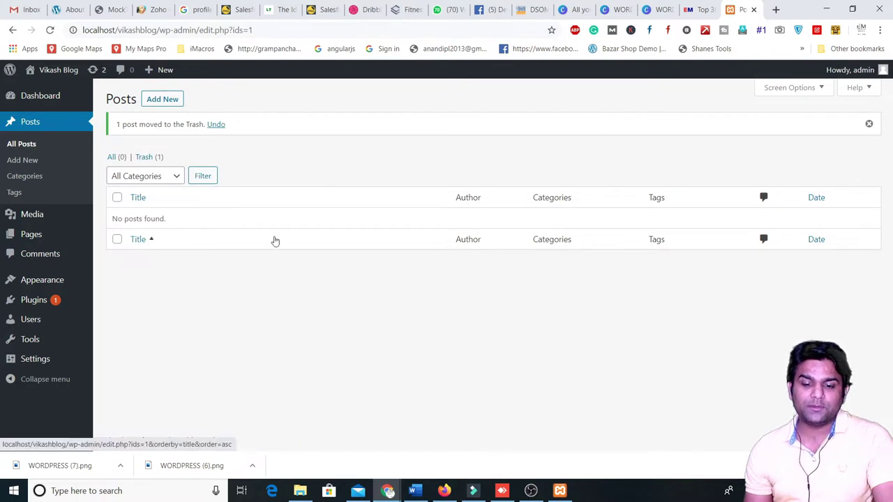
pyautogui.click(218, 126)
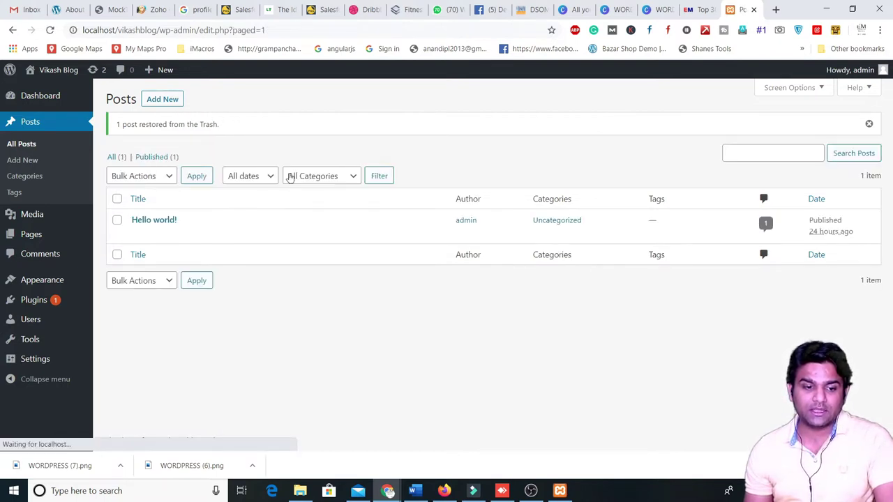
pyautogui.click(199, 237)
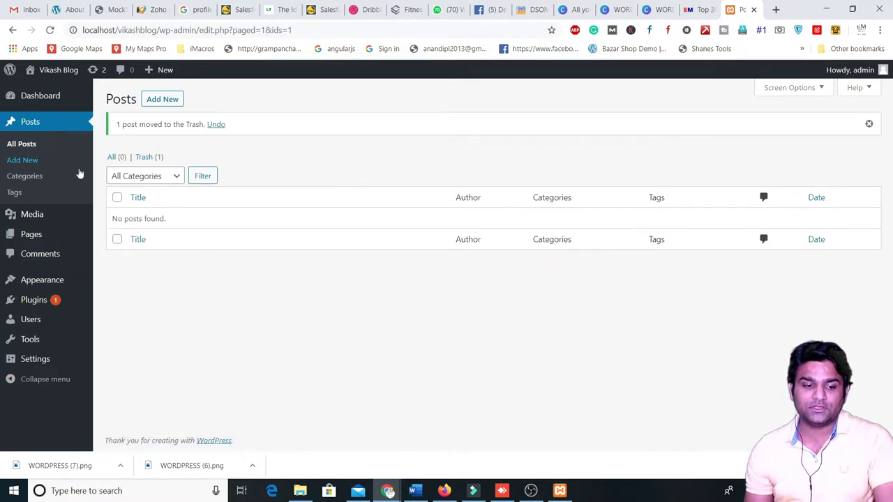
pyautogui.click(150, 158)
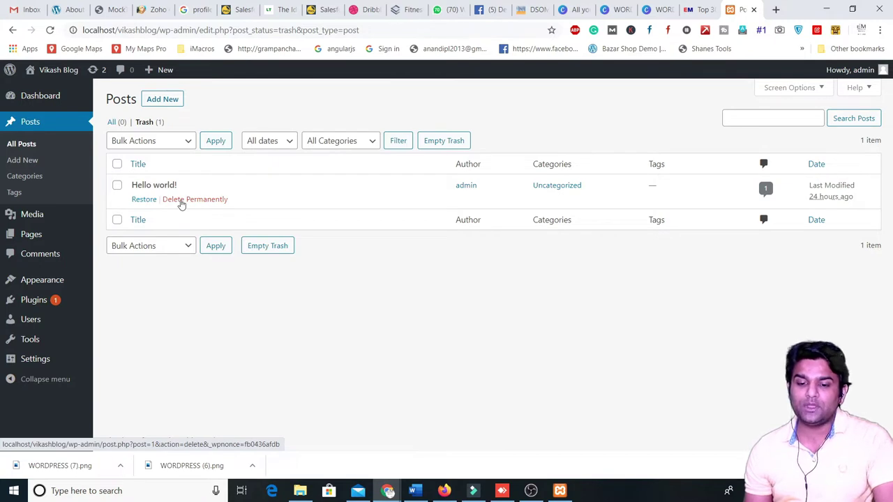
pyautogui.click(110, 122)
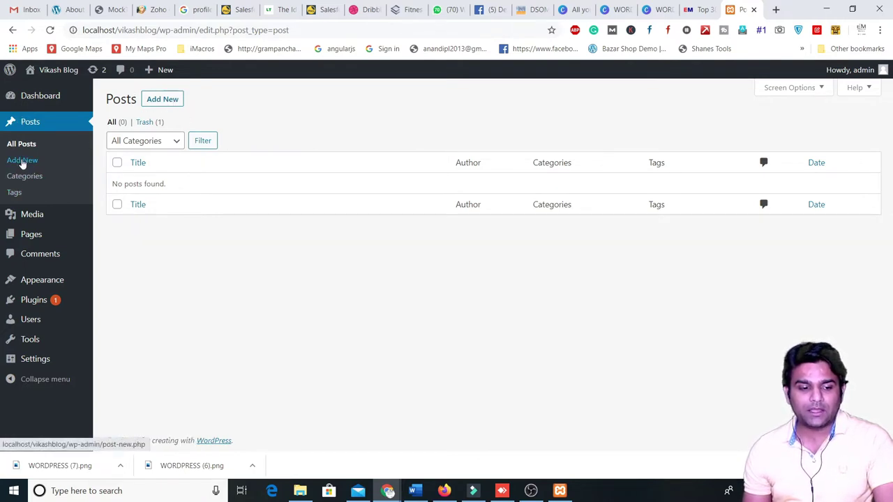
pyautogui.moveTo(153, 72)
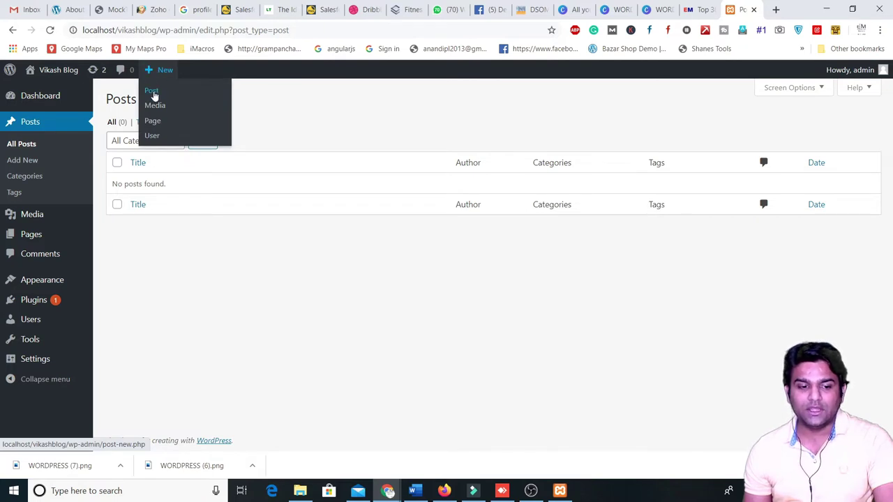
# - Start a new post, dismiss the welcome tour, and reopen a fresh empty post editor
pyautogui.click(164, 98)
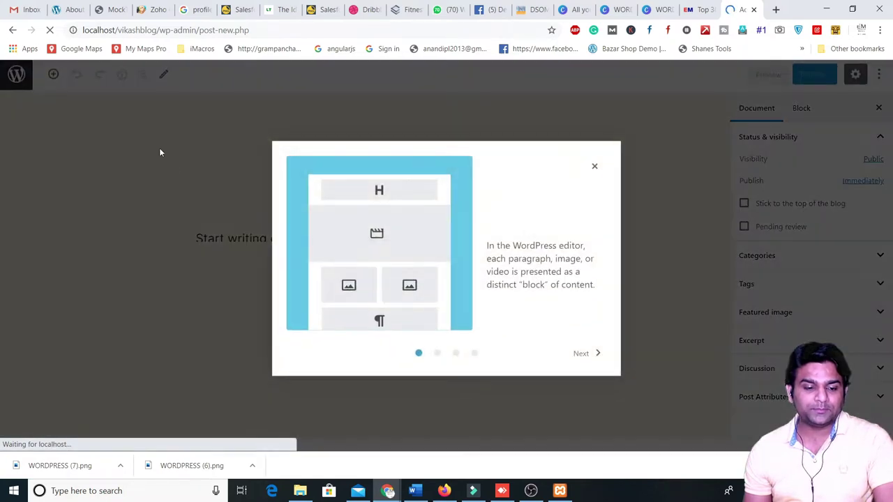
pyautogui.click(594, 167)
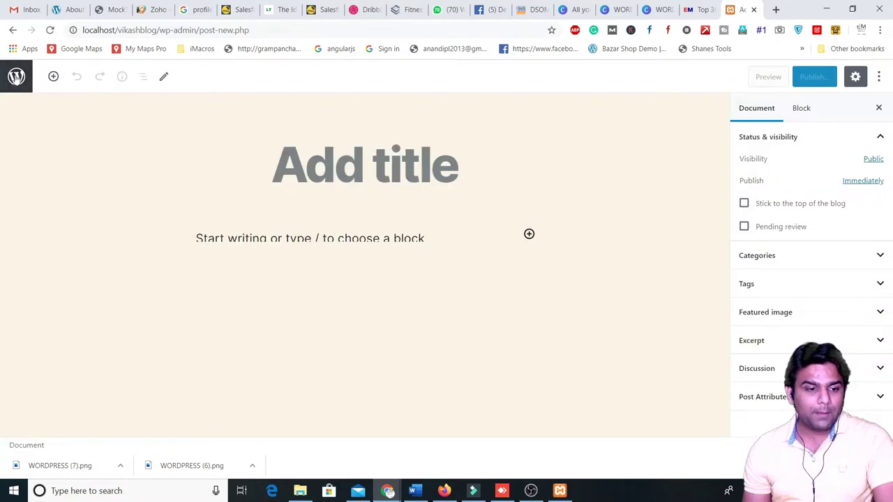
pyautogui.click(13, 30)
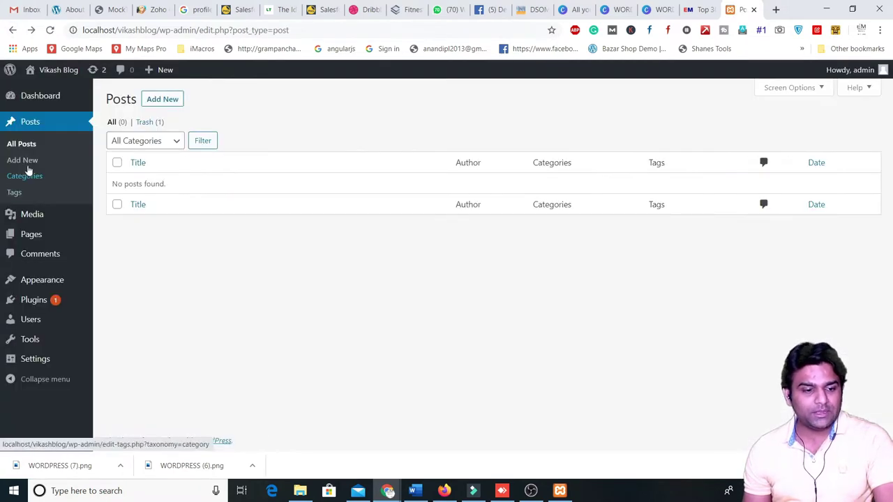
pyautogui.click(28, 161)
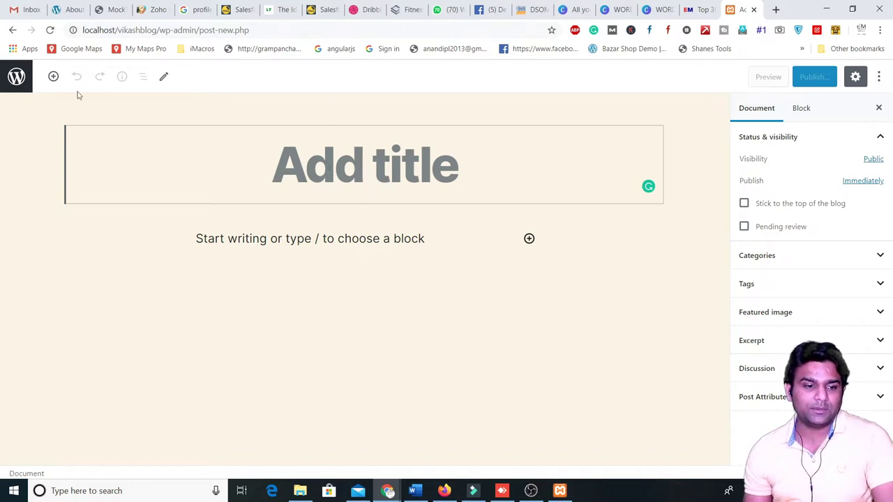
pyautogui.click(12, 30)
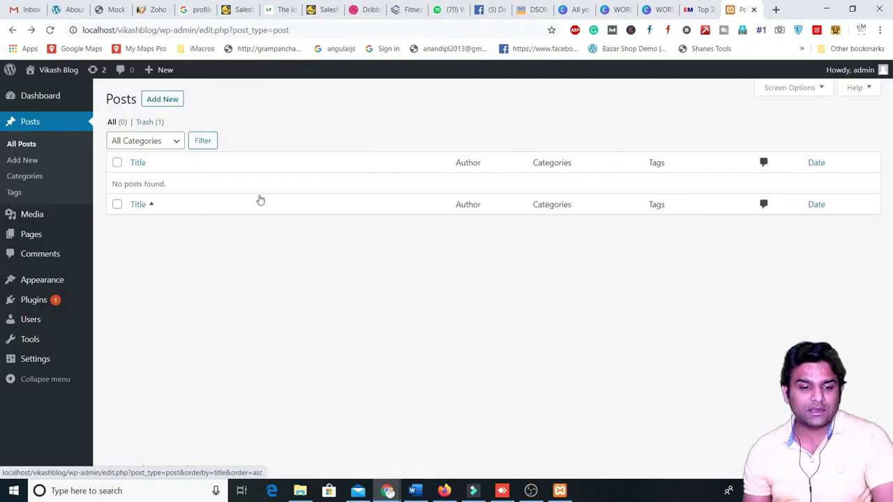
pyautogui.moveTo(59, 296)
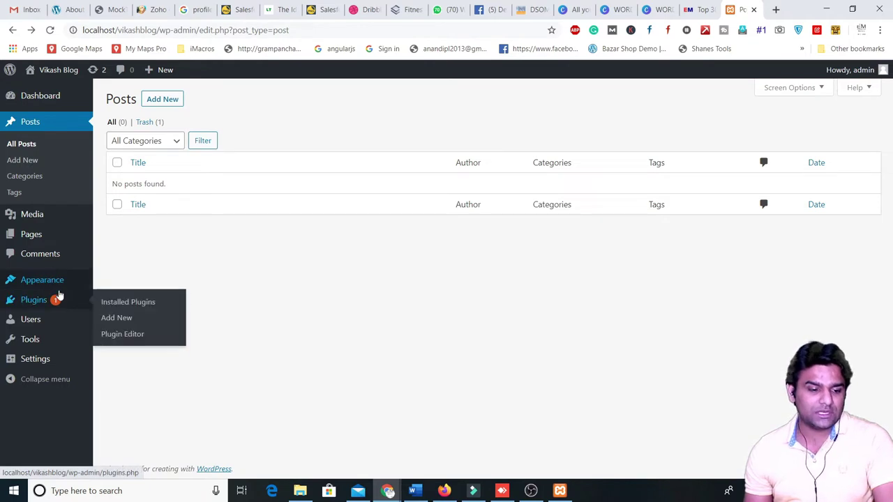
pyautogui.click(164, 103)
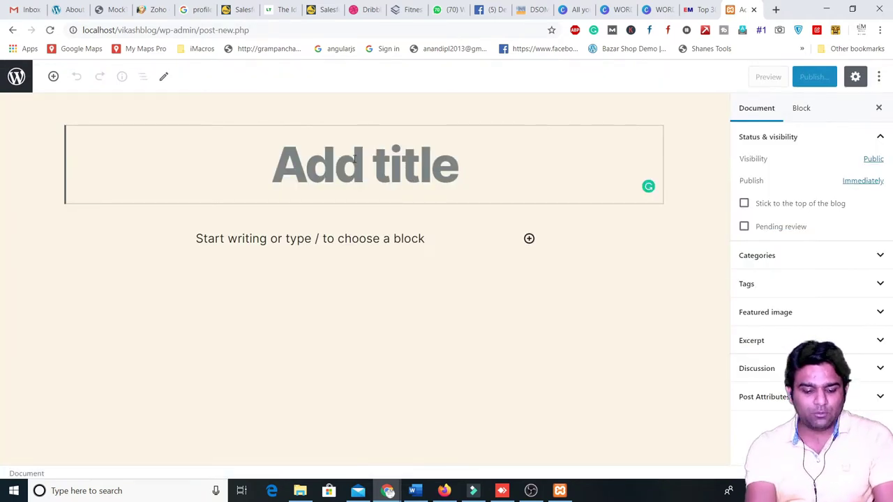
# - Title the post 'What is digital marketing'
pyautogui.write('What')
pyautogui.rightClick(355, 161)
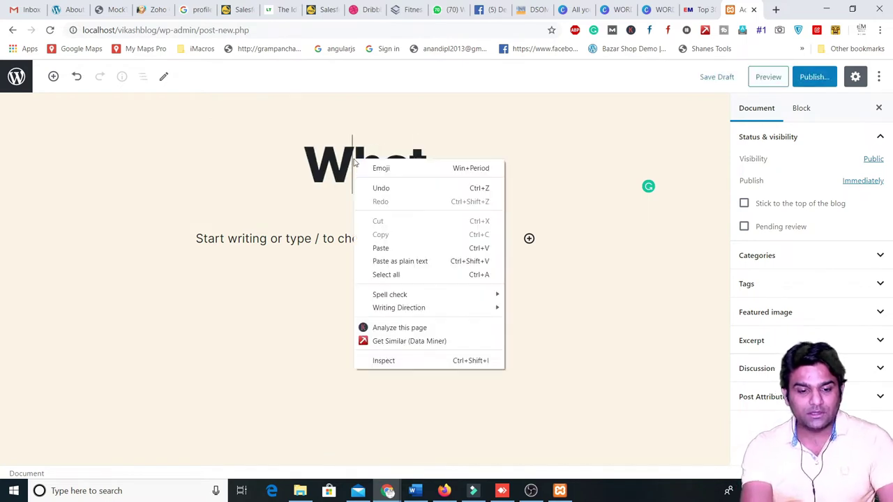
pyautogui.click(495, 150)
pyautogui.write('is is ')
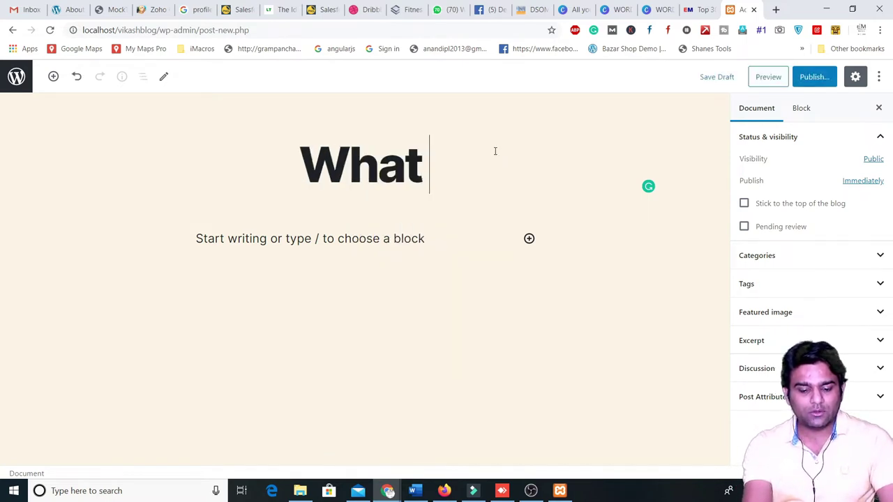
pyautogui.write('digit')
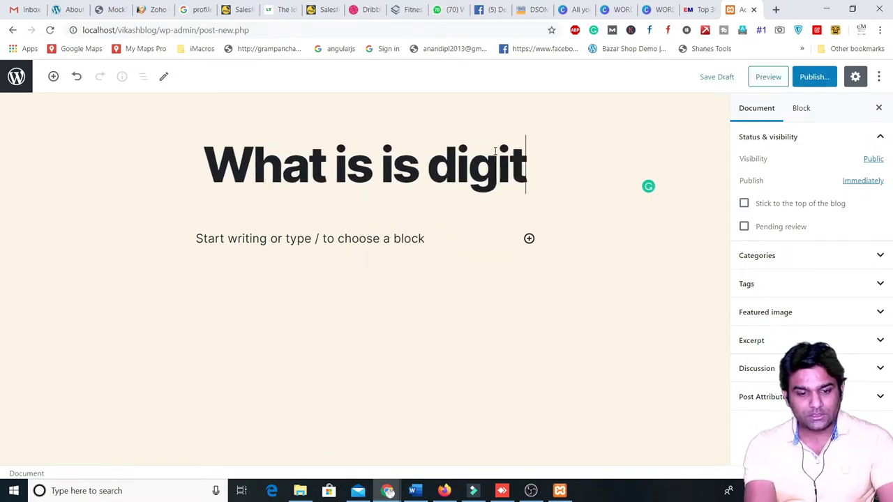
pyautogui.press('BackSpace')
pyautogui.press('BackSpace')
pyautogui.press('BackSpace')
pyautogui.press('BackSpace')
pyautogui.press('BackSpace')
pyautogui.press('BackSpace')
pyautogui.press('BackSpace')
pyautogui.press('BackSpace')
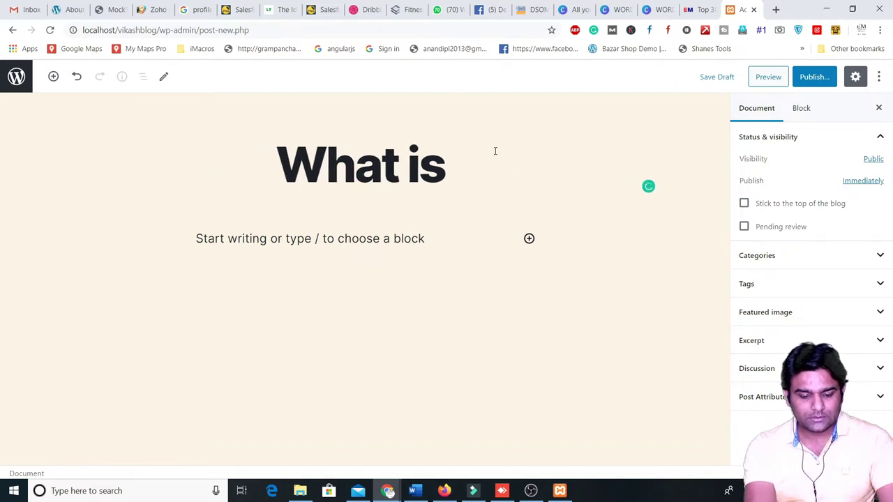
pyautogui.write('digit')
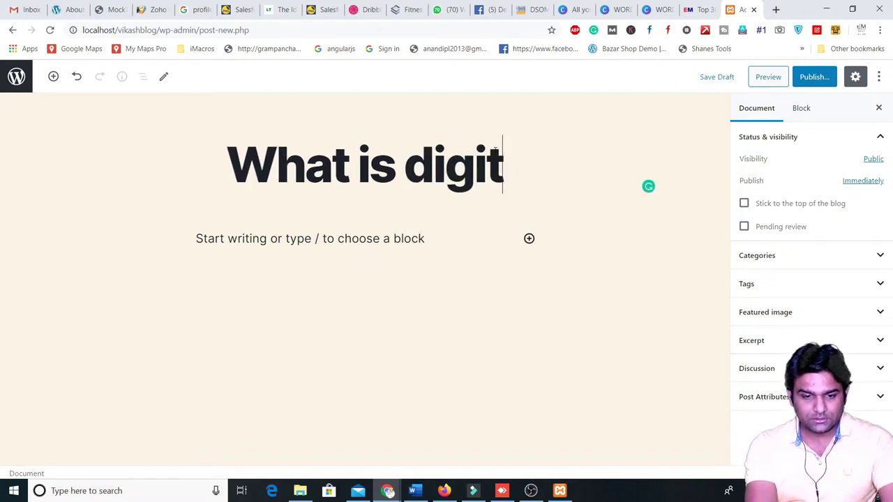
pyautogui.write('al marketing')
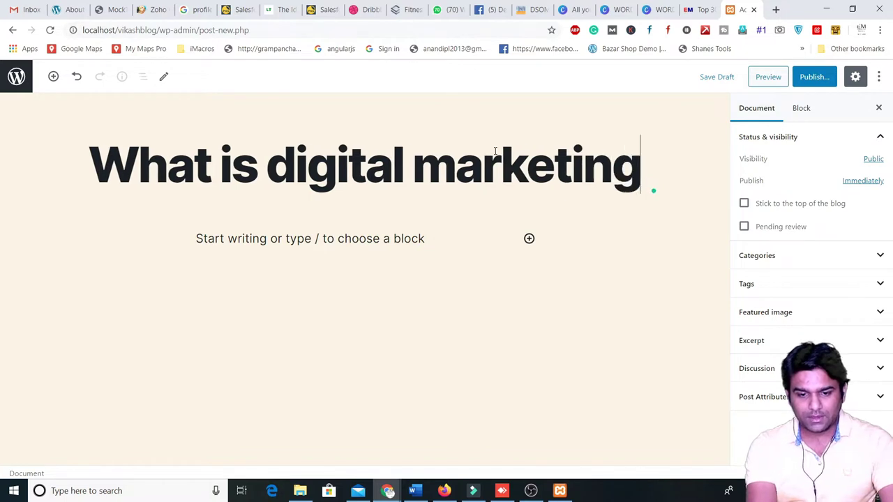
pyautogui.press('BackSpace')
pyautogui.press('BackSpace')
pyautogui.press('BackSpace')
pyautogui.press('BackSpace')
pyautogui.press('BackSpace')
pyautogui.press('BackSpace')
pyautogui.press('BackSpace')
pyautogui.write('rketing')
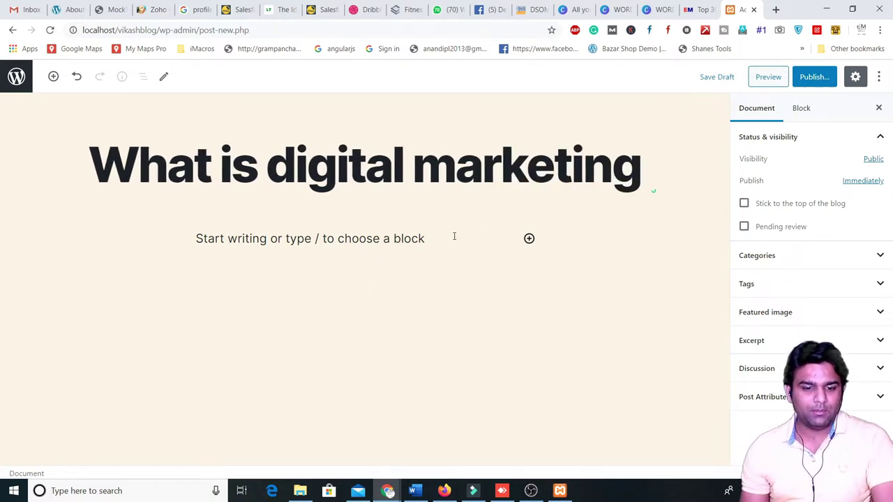
# - Type the placeholder text 'sdfsdf' as the first paragraph
pyautogui.click(508, 238)
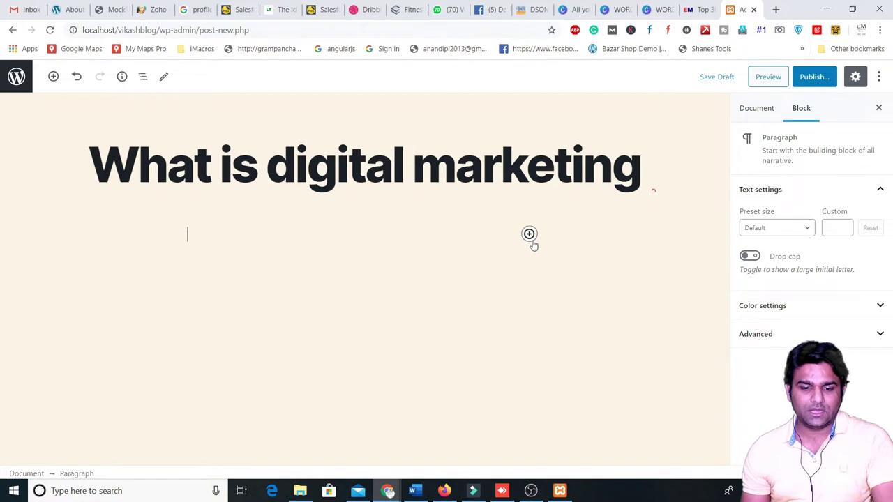
pyautogui.click(143, 77)
pyautogui.click(53, 76)
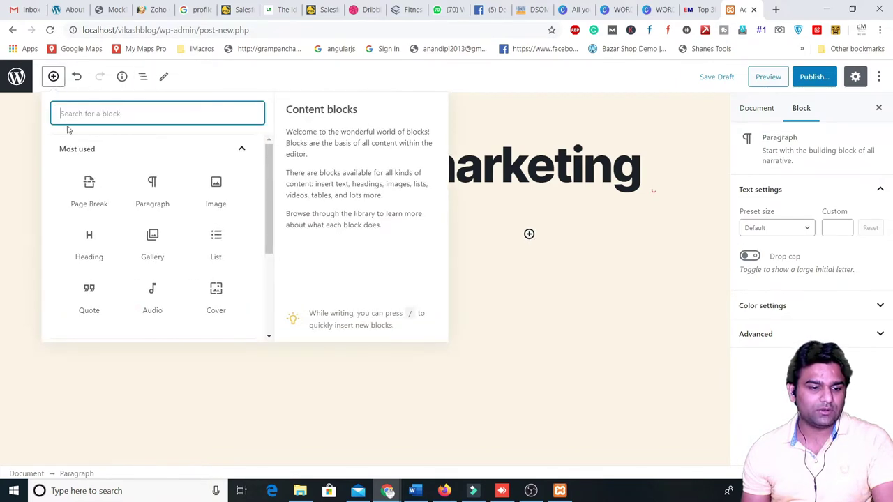
pyautogui.click(148, 198)
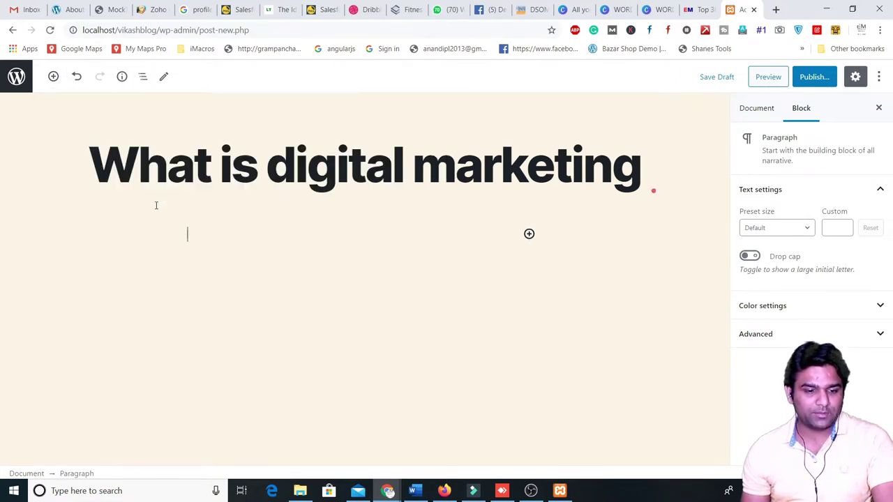
pyautogui.write('sdfsdf')
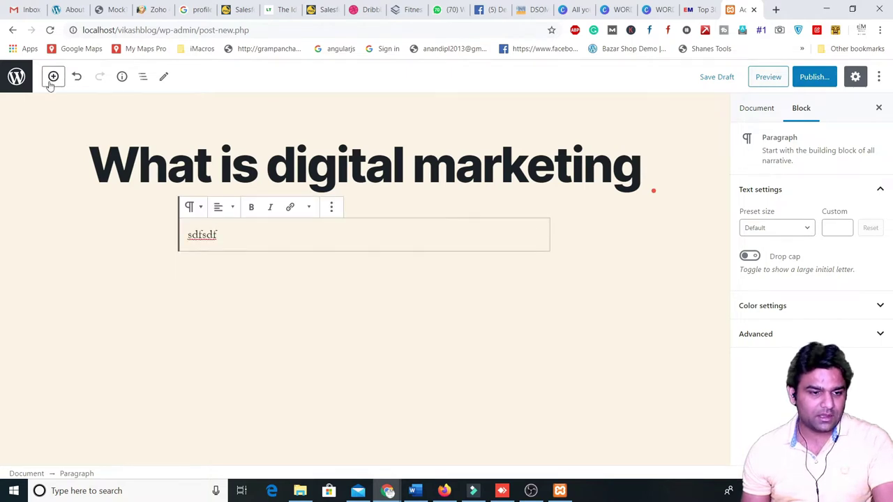
# - Add a bulleted list with three placeholder items and start inserting an image block
pyautogui.click(53, 77)
pyautogui.click(217, 246)
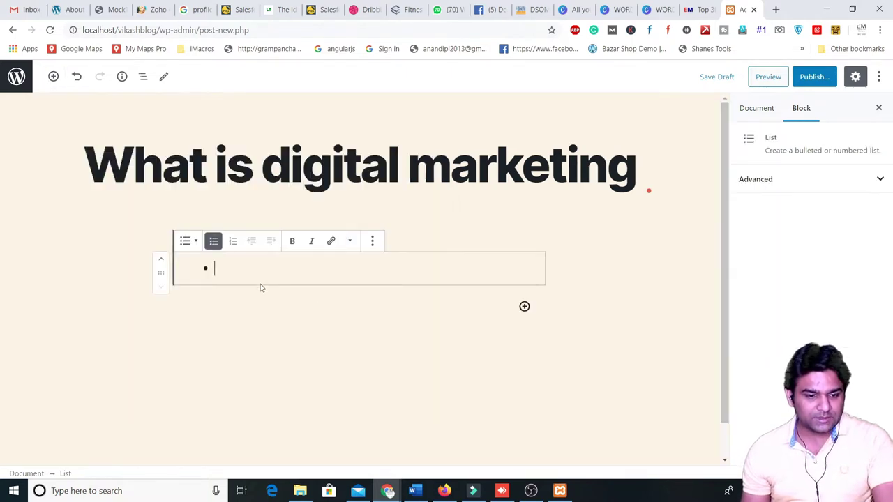
pyautogui.write('dsfsdhfkdsa')
pyautogui.press('Return')
pyautogui.write('sdfbsdjf')
pyautogui.press('Return')
pyautogui.write("sdfbsd'sdfb")
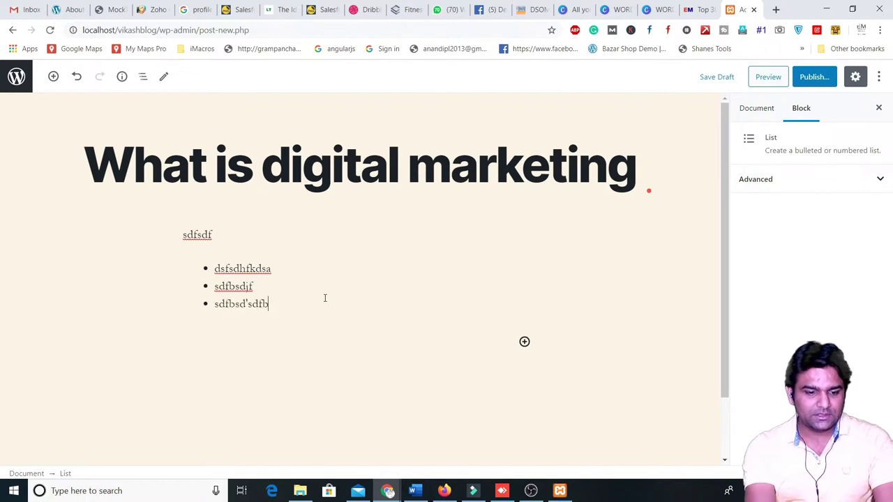
pyautogui.press('Return')
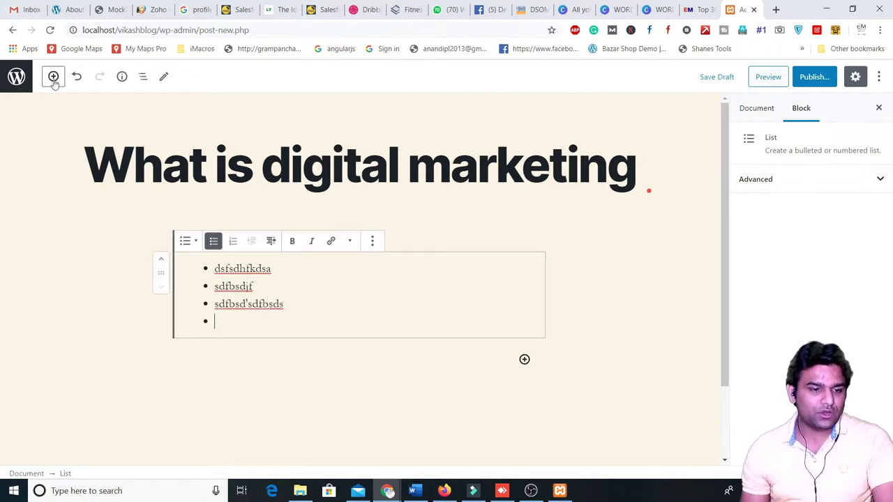
pyautogui.click(53, 77)
# - Upload the 'wordpress day 1' course thumbnail into an image block below the list
pyautogui.click(87, 248)
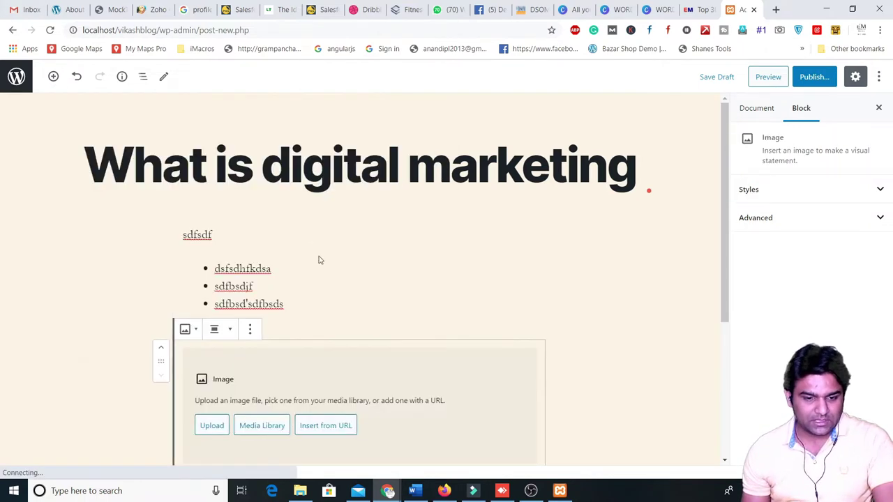
pyautogui.click(212, 425)
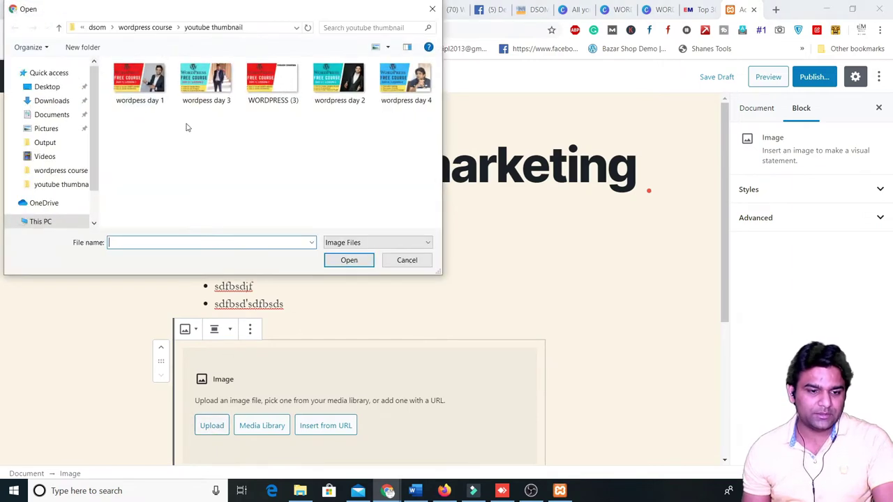
pyautogui.click(348, 260)
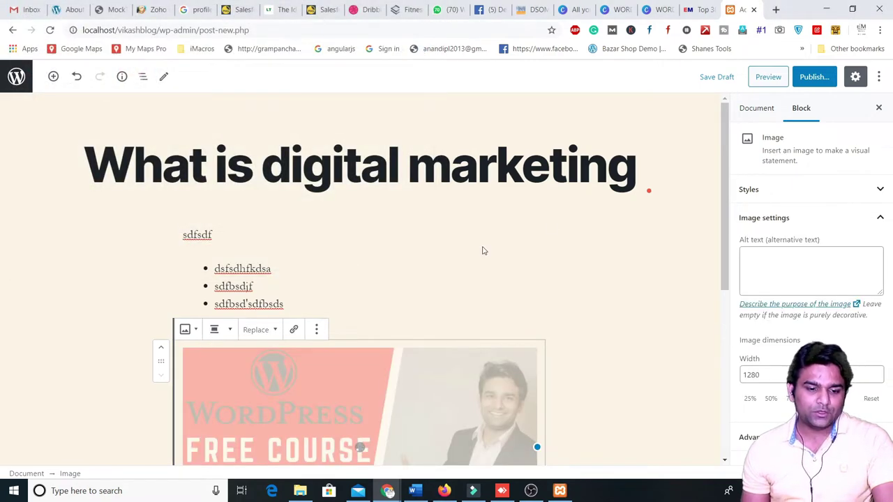
pyautogui.scroll(-5, 566, 347)
pyautogui.scroll(5, 313, 319)
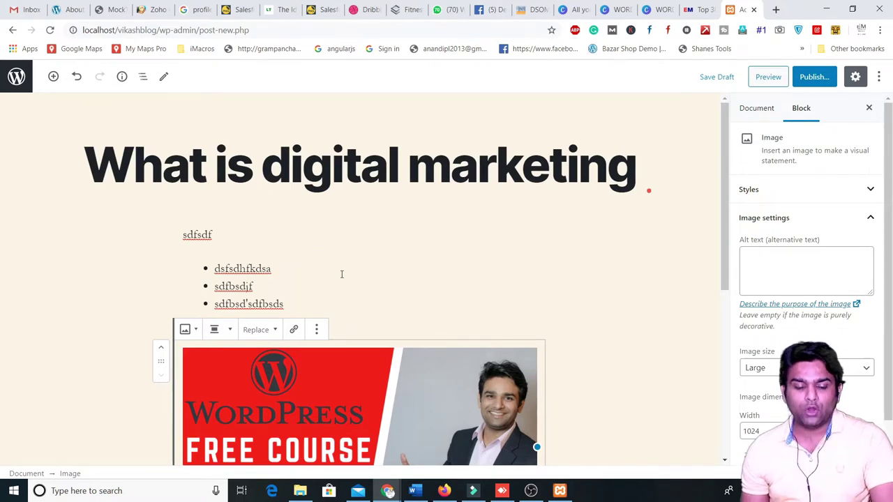
# - Add a Quote block below the image containing placeholder text
pyautogui.click(53, 76)
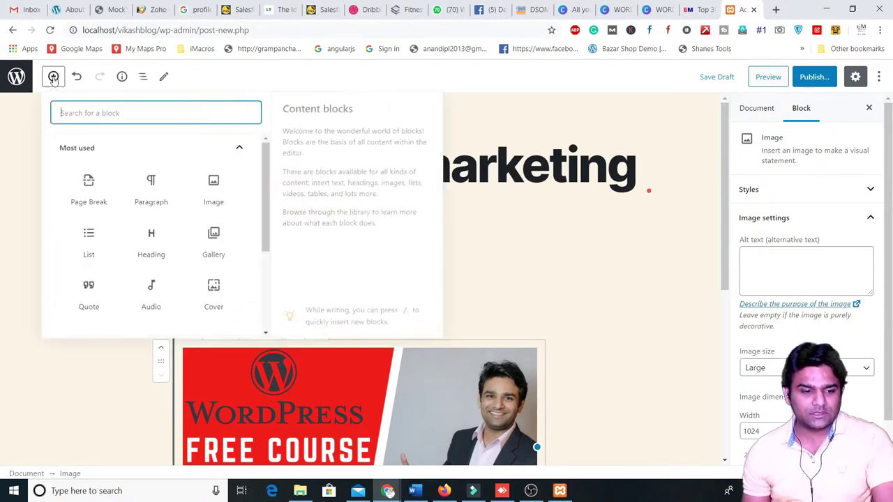
pyautogui.click(86, 307)
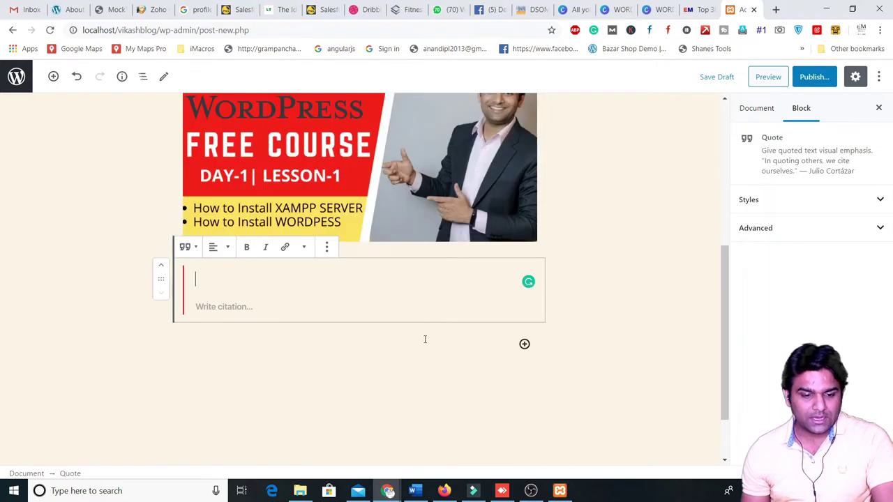
pyautogui.write('dfsafadgdsvasdvgwfsgvd vcvdwfsv')
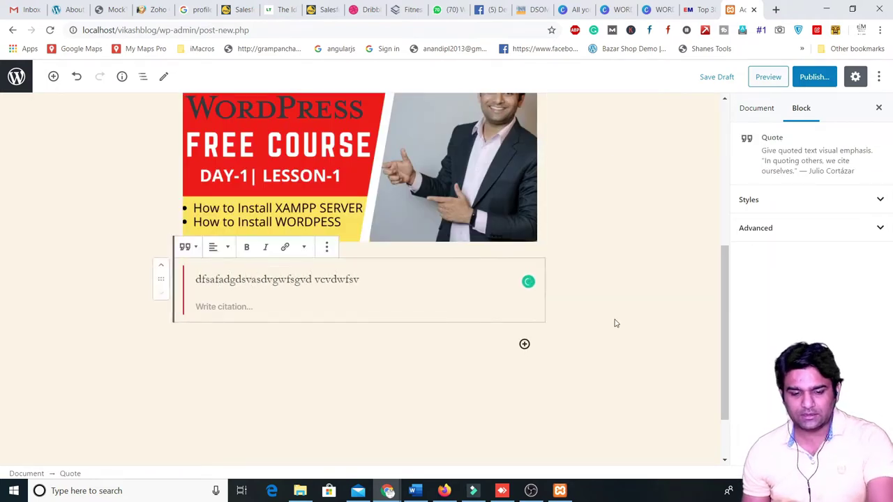
pyautogui.press('Return')
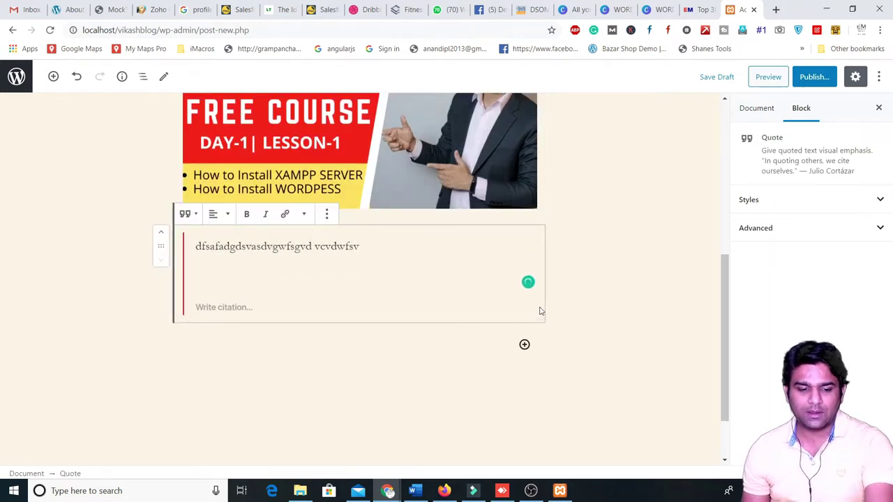
pyautogui.press('BackSpace')
pyautogui.scroll(5, 189, 189)
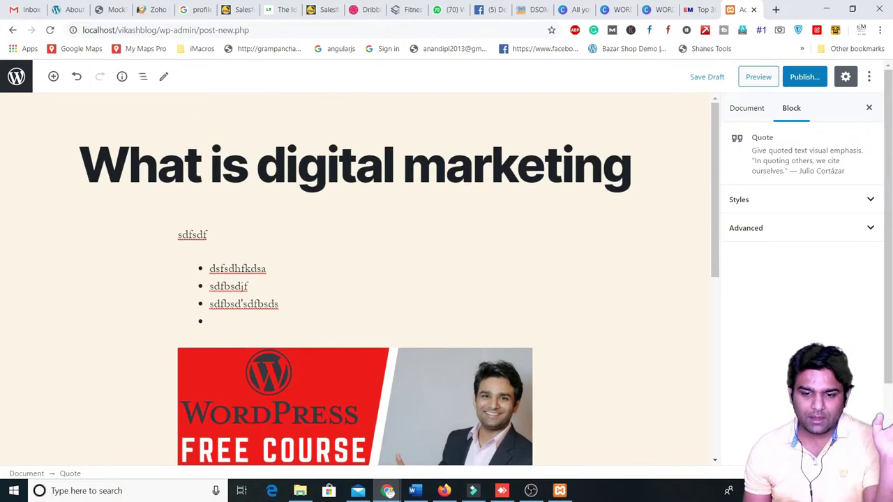
# - Check the post's block outline and word and block counts
pyautogui.click(54, 76)
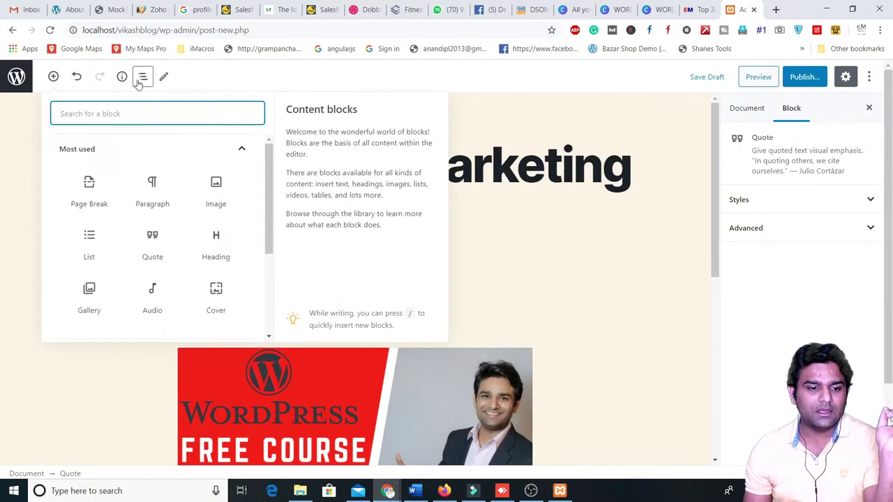
pyautogui.click(140, 78)
pyautogui.click(122, 79)
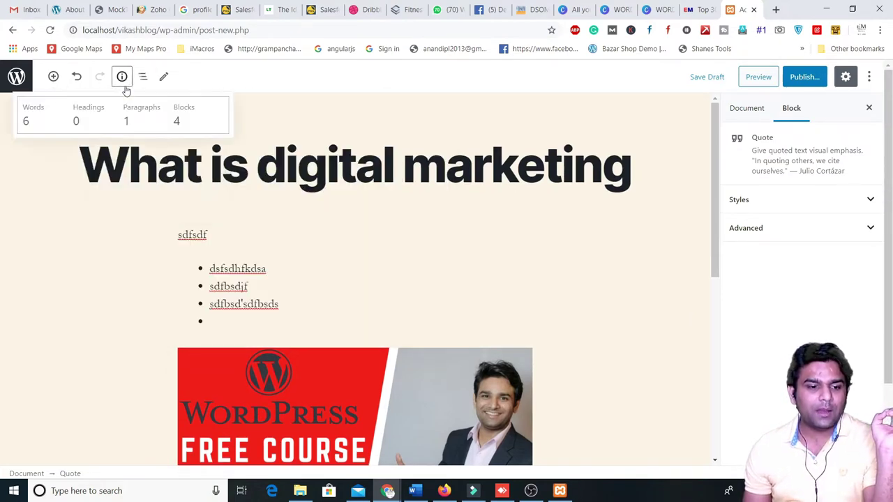
pyautogui.click(602, 168)
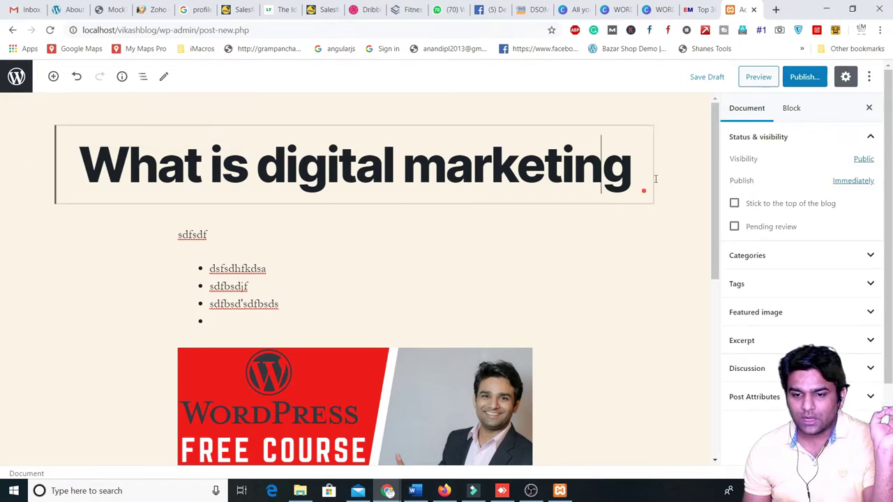
# - Browse the draft's front-end preview down to the comment box, then return to the editor tab
pyautogui.click(758, 77)
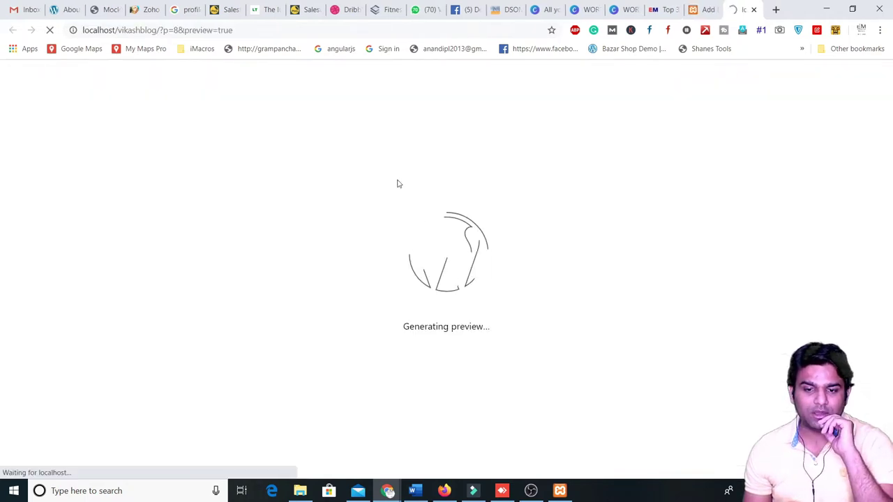
pyautogui.scroll(-3, 247, 243)
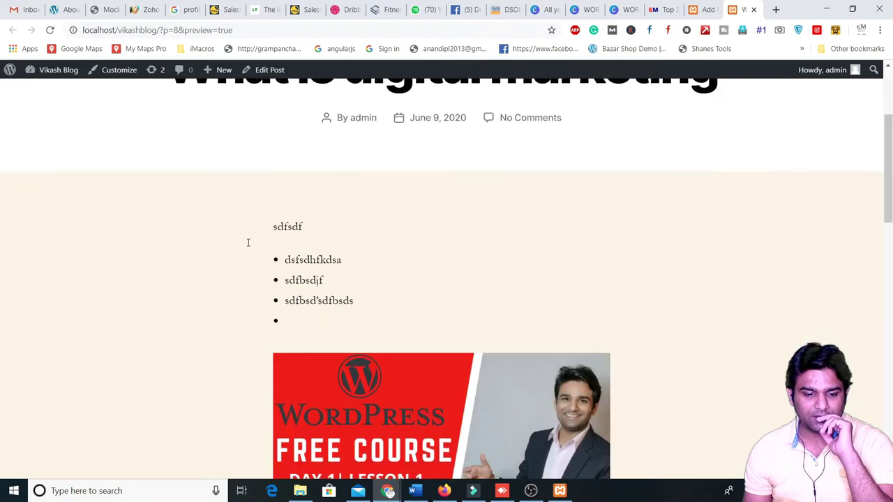
pyautogui.scroll(2, 313, 235)
pyautogui.moveTo(334, 182); pyautogui.dragTo(600, 181)
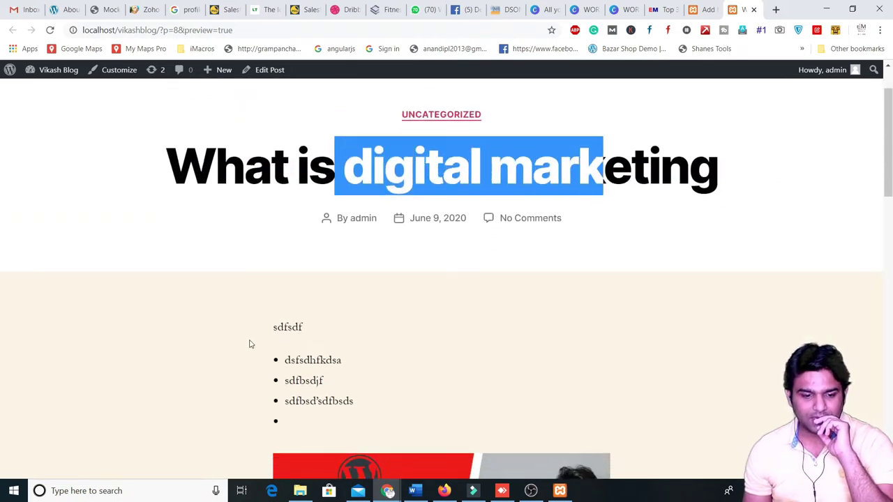
pyautogui.scroll(-3, 249, 343)
pyautogui.moveTo(249, 183); pyautogui.dragTo(303, 261)
pyautogui.scroll(-3, 304, 387)
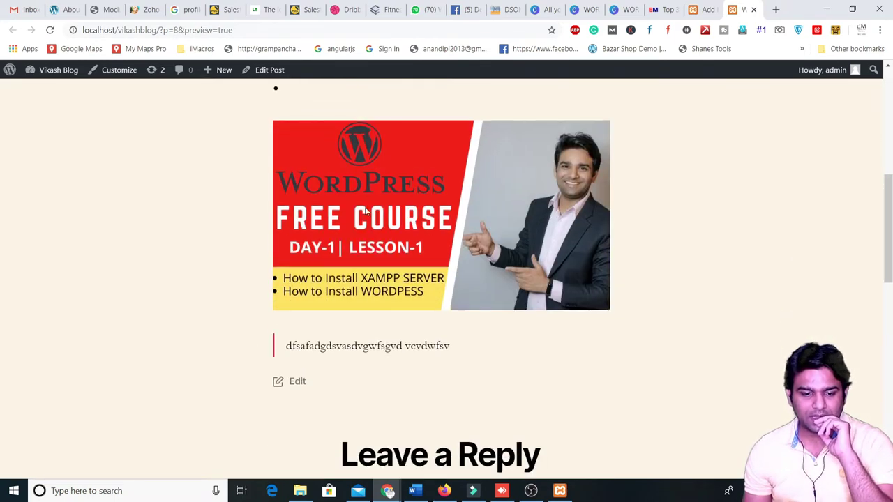
pyautogui.scroll(-3, 434, 360)
pyautogui.click(361, 345)
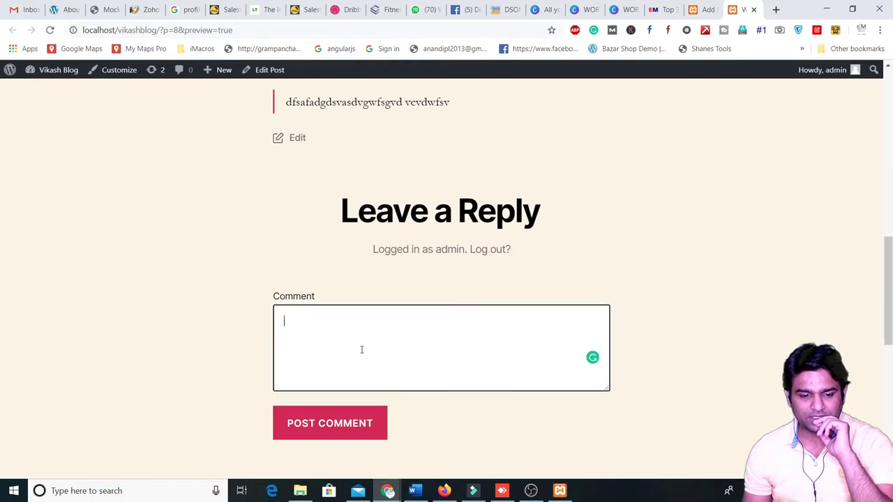
pyautogui.scroll(-3, 584, 275)
pyautogui.scroll(5, 583, 275)
pyautogui.click(708, 9)
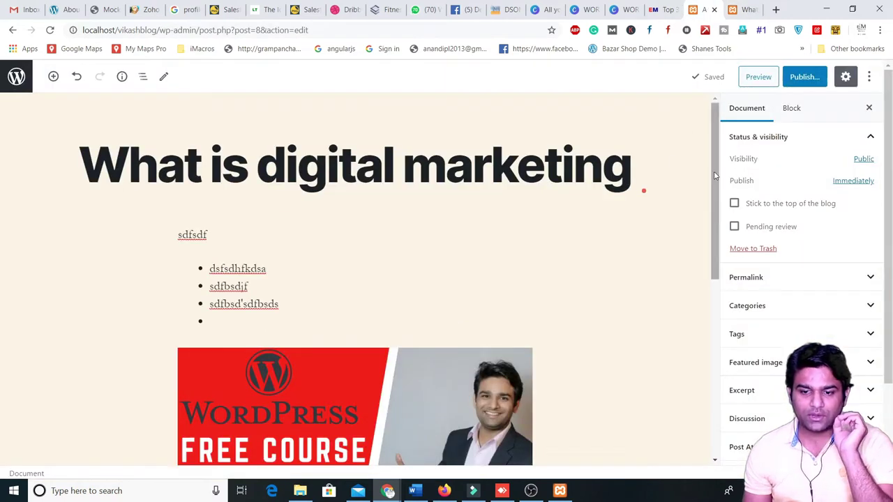
# - Close the sidebar, then install and activate Classic Editor from Plugins > Add New
pyautogui.click(869, 108)
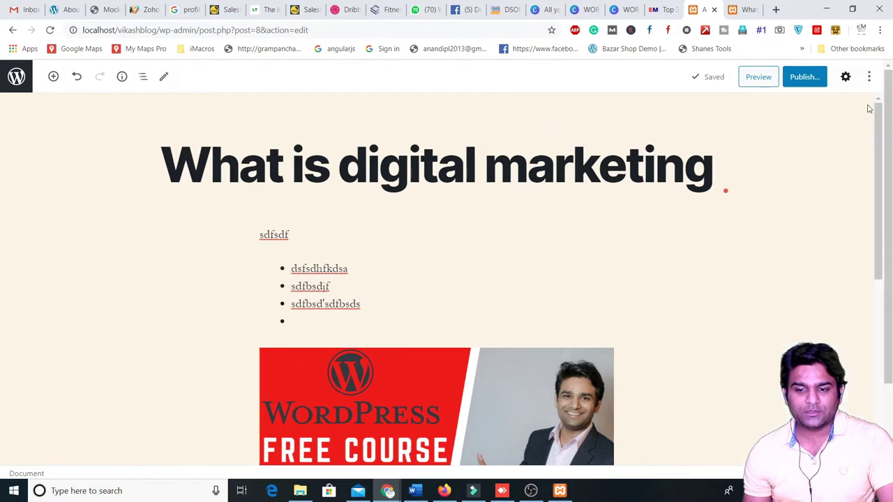
pyautogui.click(13, 30)
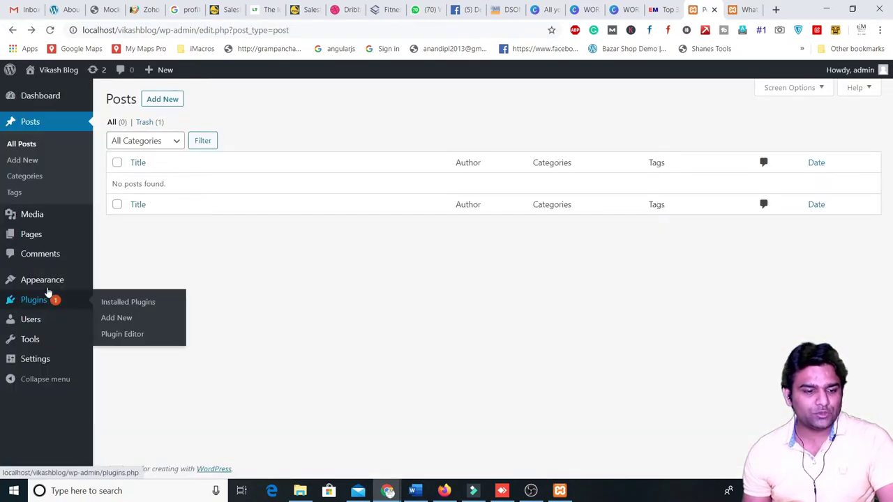
pyautogui.moveTo(46, 283)
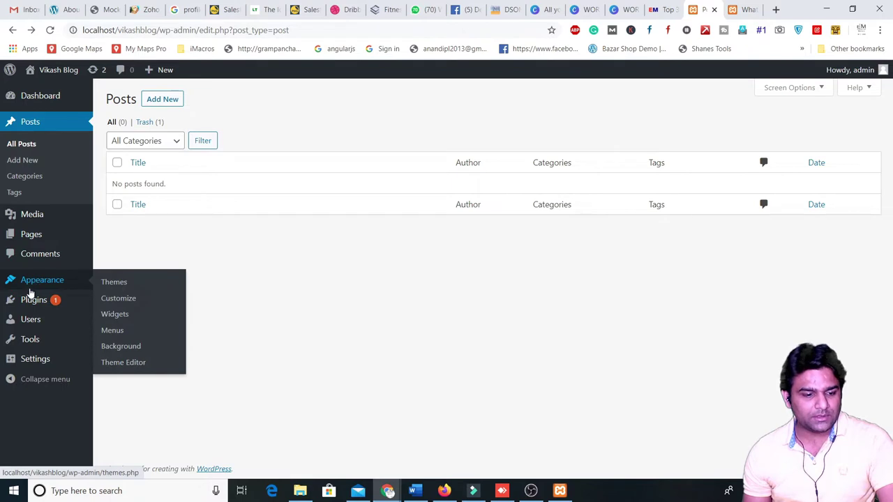
pyautogui.moveTo(30, 300)
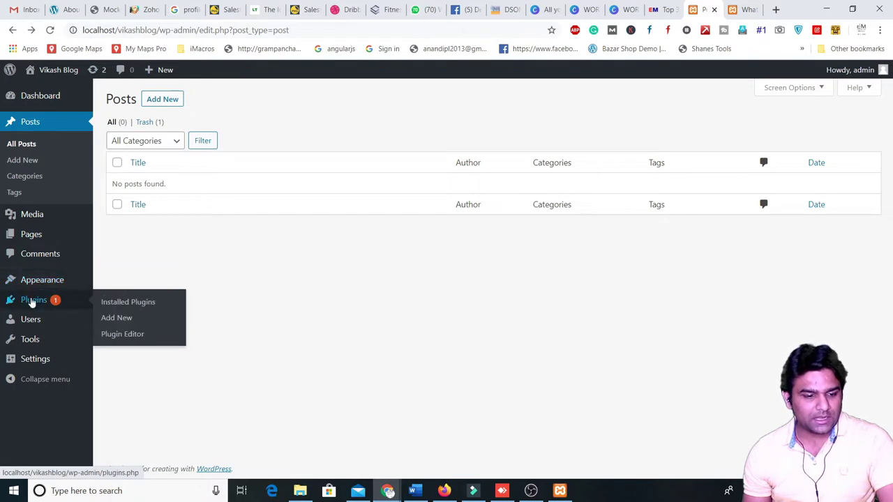
pyautogui.click(122, 319)
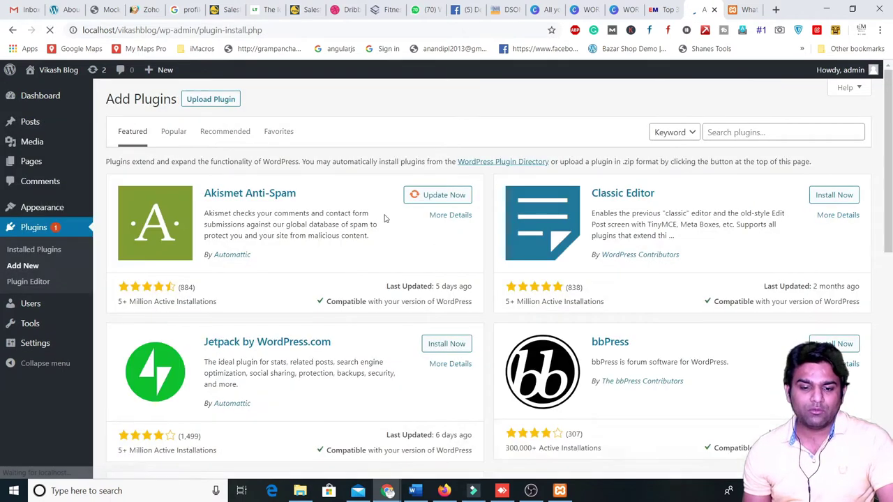
pyautogui.click(841, 199)
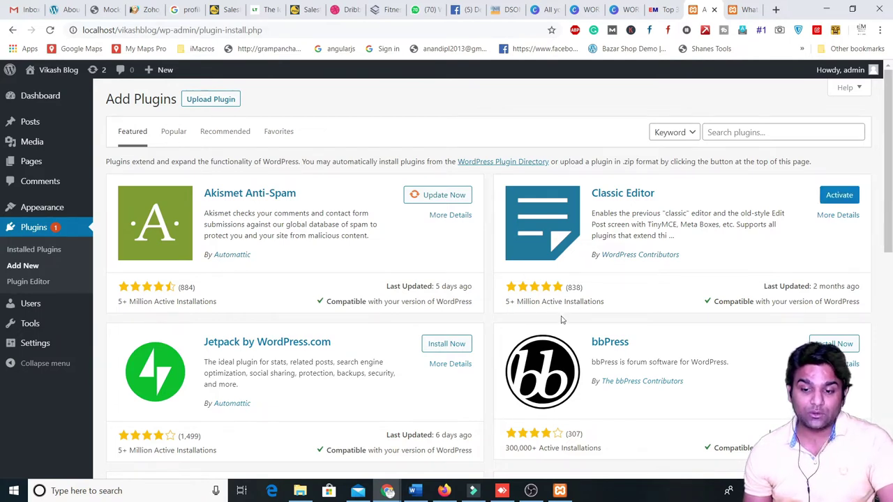
pyautogui.click(836, 196)
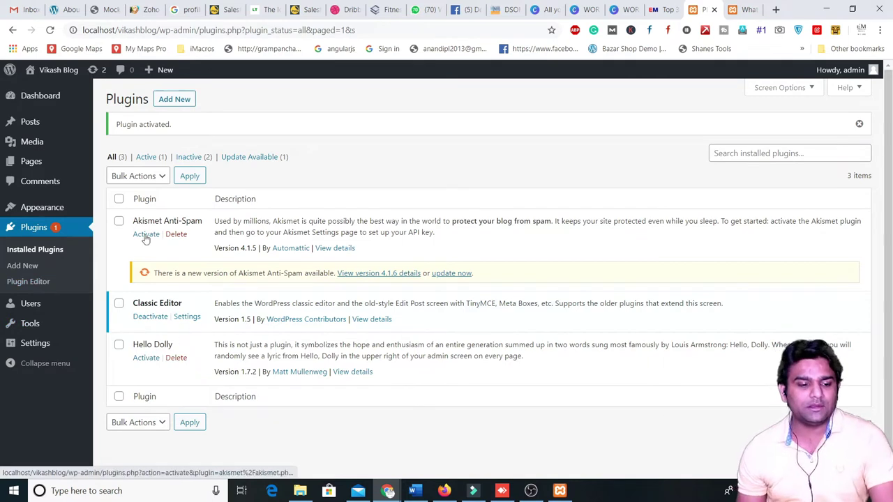
# - Leave a new post and open the 'What is digital marketing' draft from the posts list
pyautogui.moveTo(26, 127)
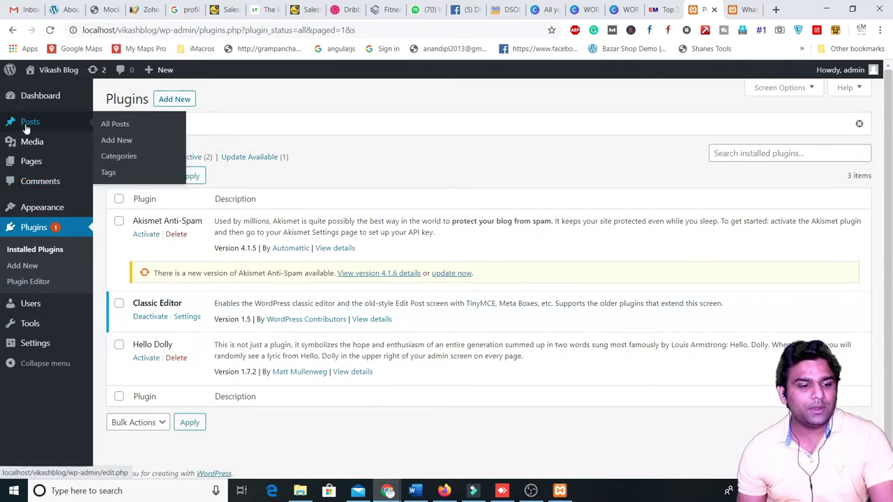
pyautogui.click(116, 141)
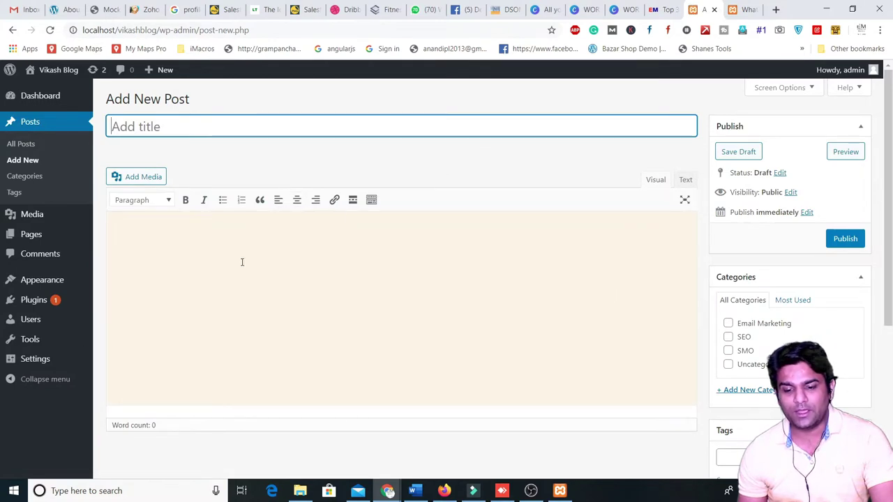
pyautogui.click(26, 145)
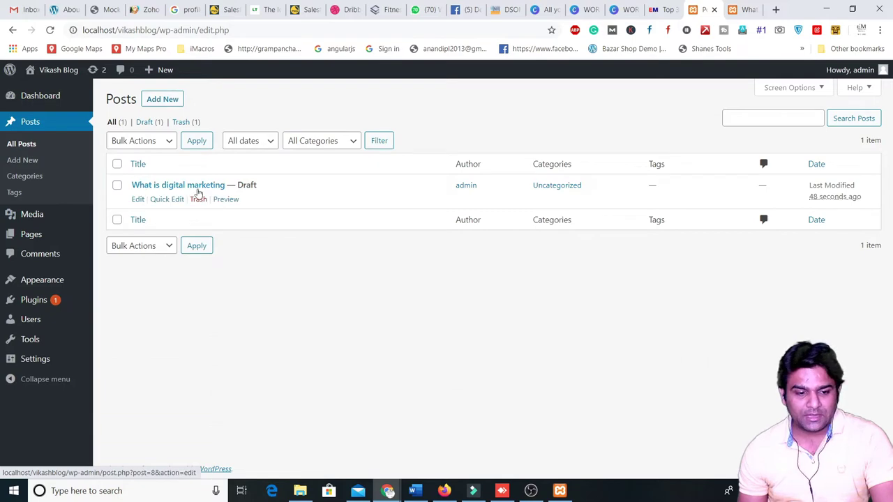
pyautogui.click(137, 200)
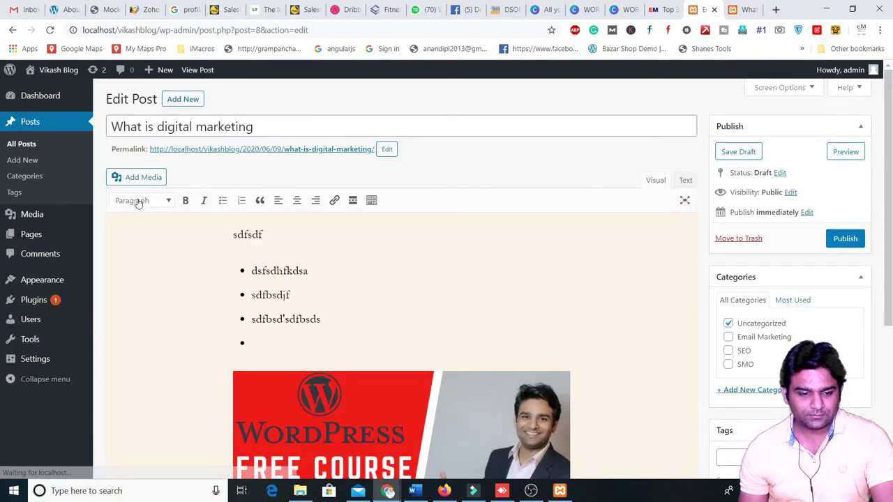
pyautogui.scroll(-3, 207, 325)
pyautogui.scroll(3, 361, 293)
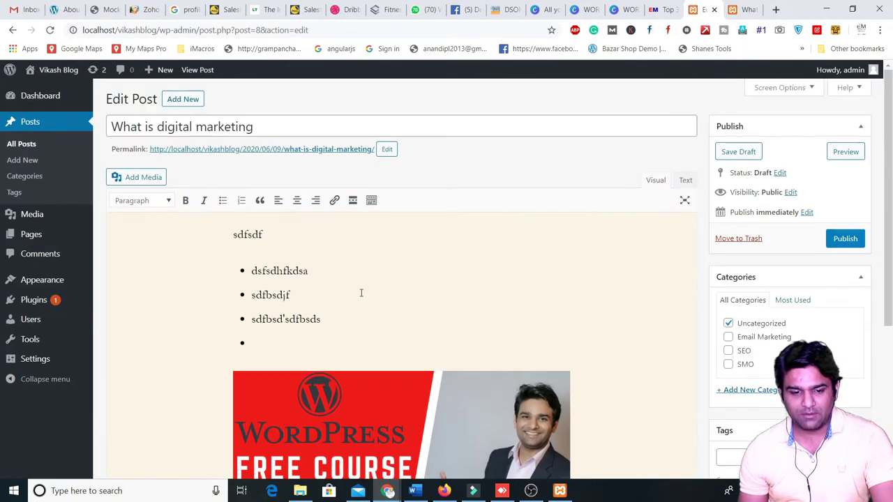
# - Delete all the draft's content and move it to Trash, confirming Leave
pyautogui.click(365, 316)
pyautogui.hotkey('ctrl', 'a')
pyautogui.press('Delete')
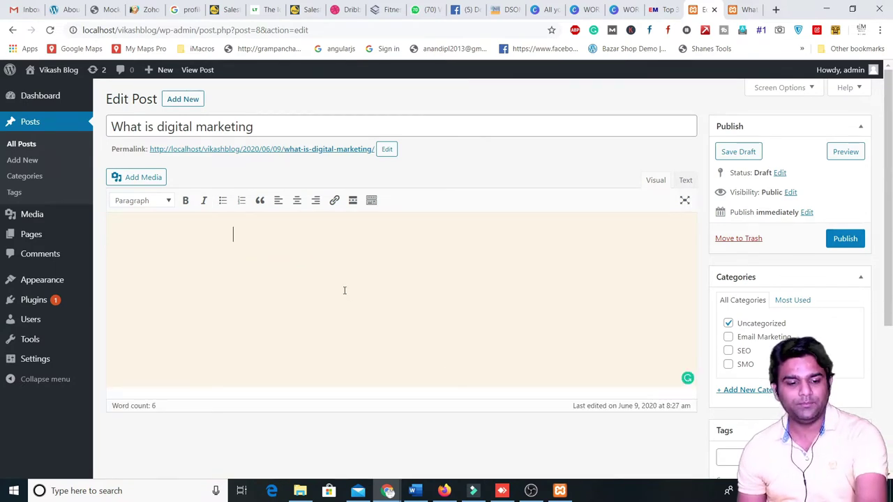
pyautogui.click(684, 180)
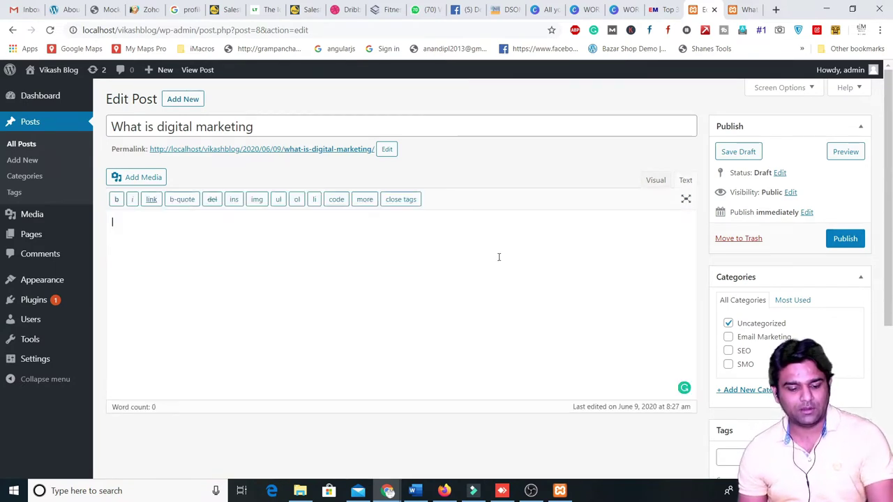
pyautogui.click(745, 240)
pyautogui.click(510, 96)
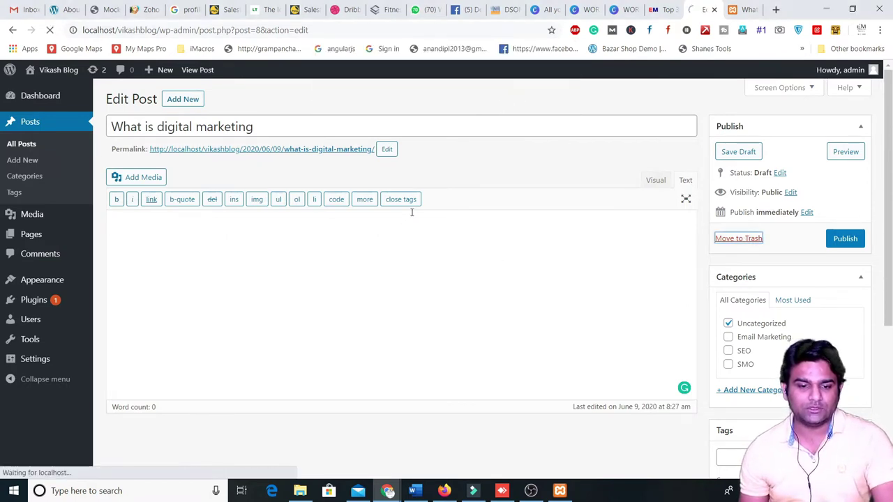
# - Start a new post titled 'What is Digital Marketing?'
pyautogui.click(164, 99)
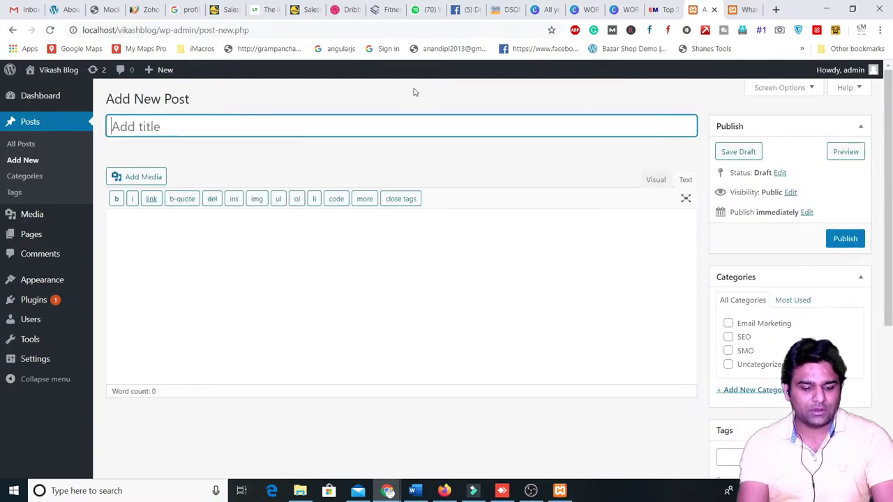
pyautogui.write('What is ')
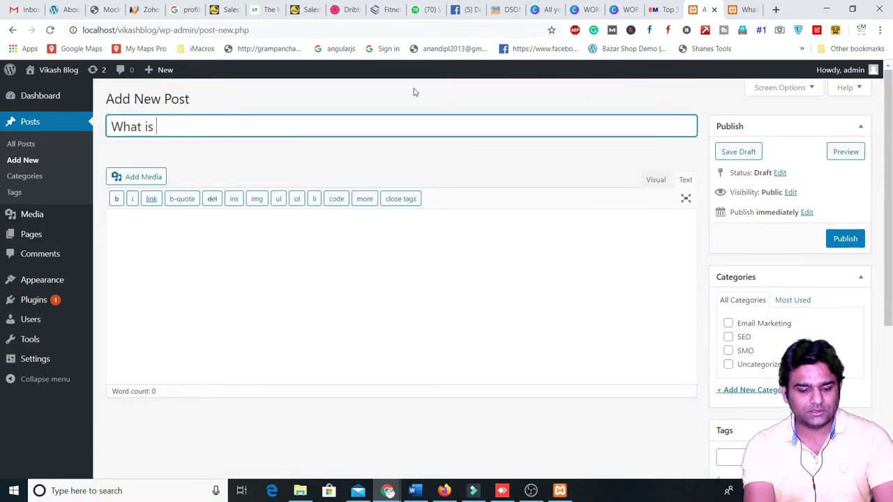
pyautogui.write('Digital ')
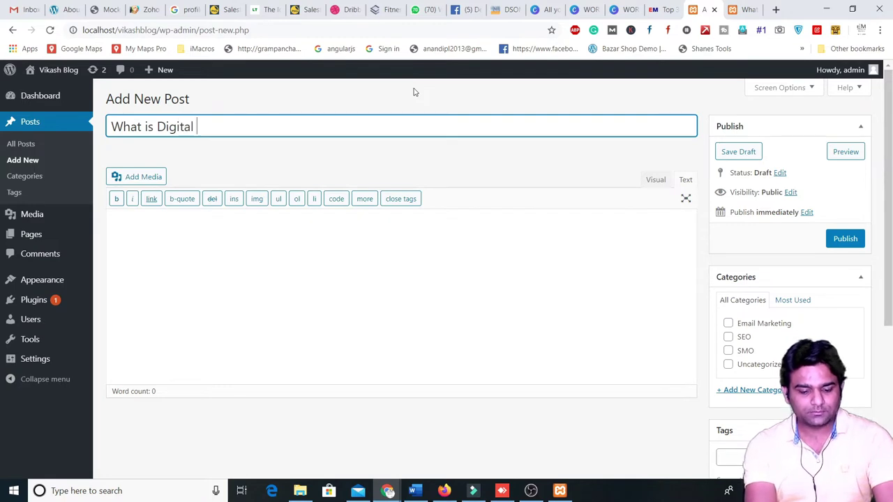
pyautogui.write('marketin')
pyautogui.press('BackSpace')
pyautogui.press('BackSpace')
pyautogui.press('BackSpace')
pyautogui.press('BackSpace')
pyautogui.press('BackSpace')
pyautogui.press('BackSpace')
pyautogui.press('BackSpace')
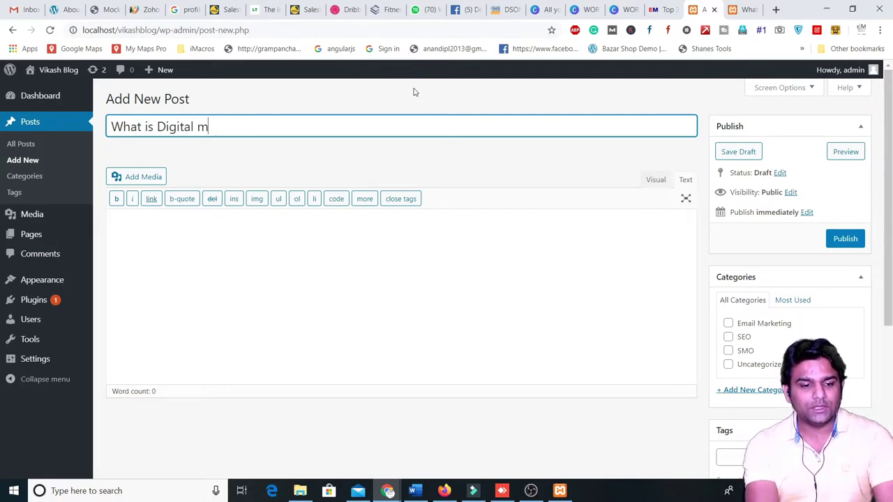
pyautogui.write('ark')
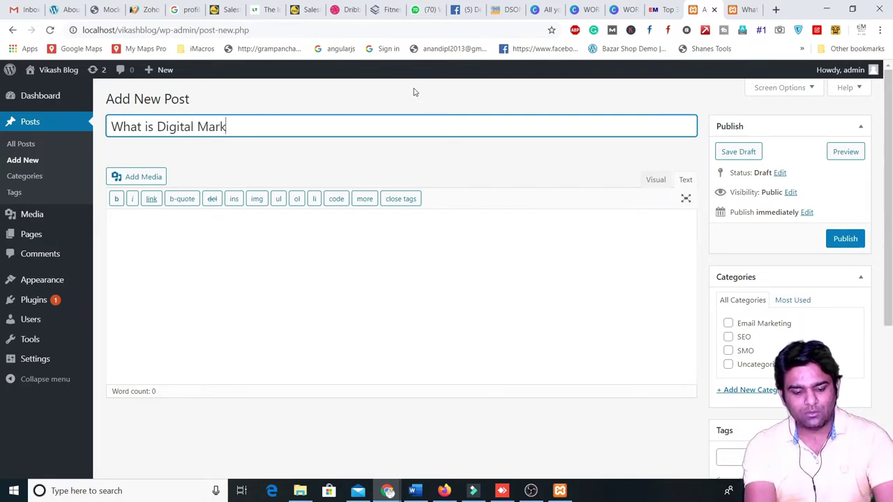
pyautogui.write('eting?')
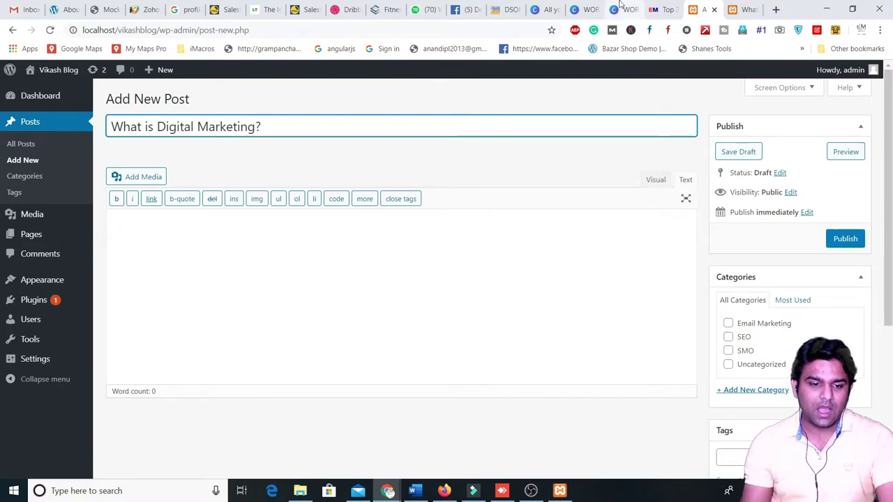
# - Remove the stray list item tag so the body is empty, and open a new browser tab
pyautogui.click(316, 208)
pyautogui.click(314, 202)
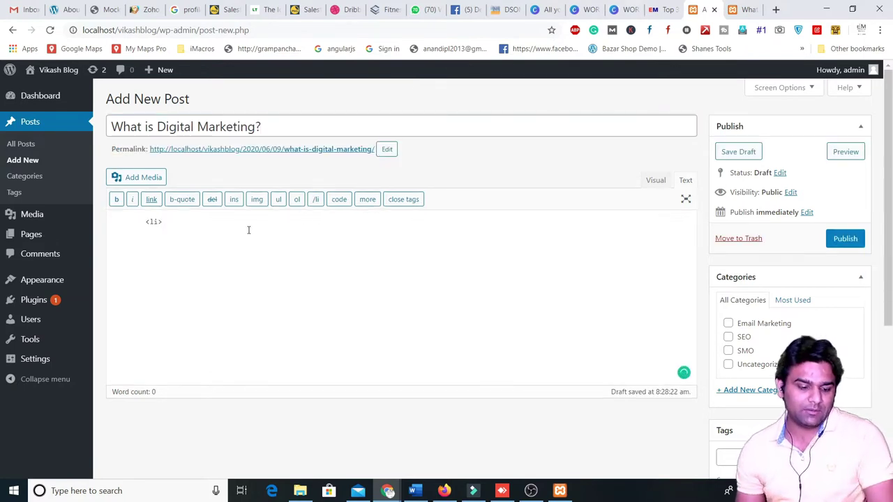
pyautogui.hotkey('ctrl', 'a')
pyautogui.press('BackSpace')
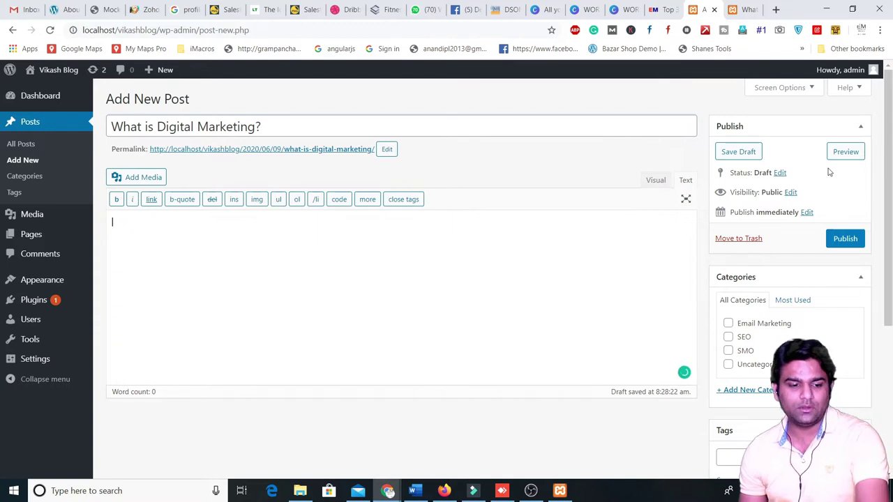
pyautogui.click(776, 10)
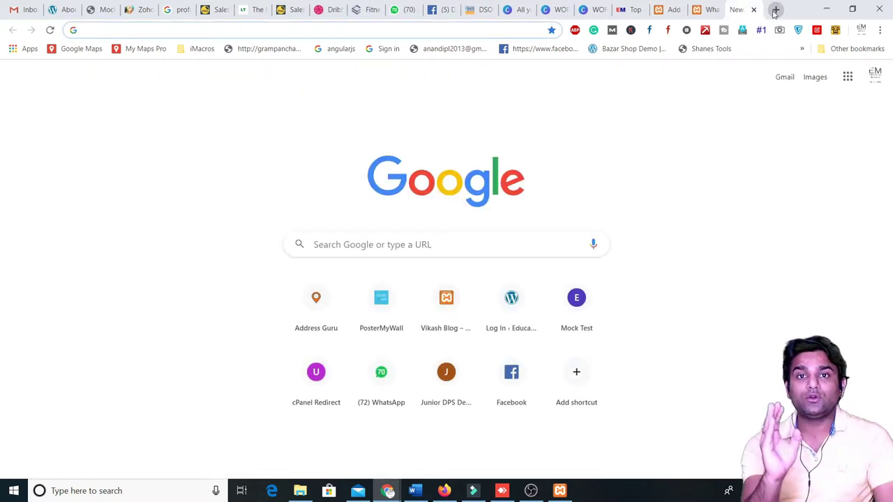
# - Search Google for 'what is digital marketing ezine articles'
pyautogui.write('what ')
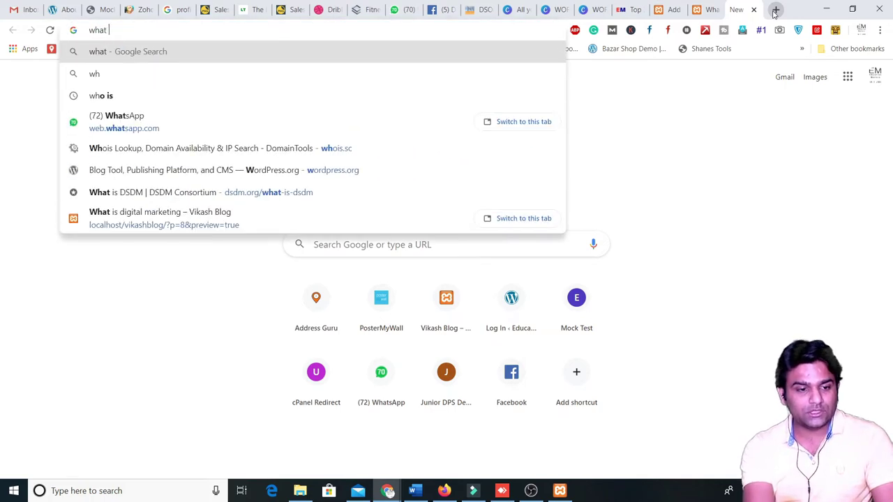
pyautogui.write('is dig')
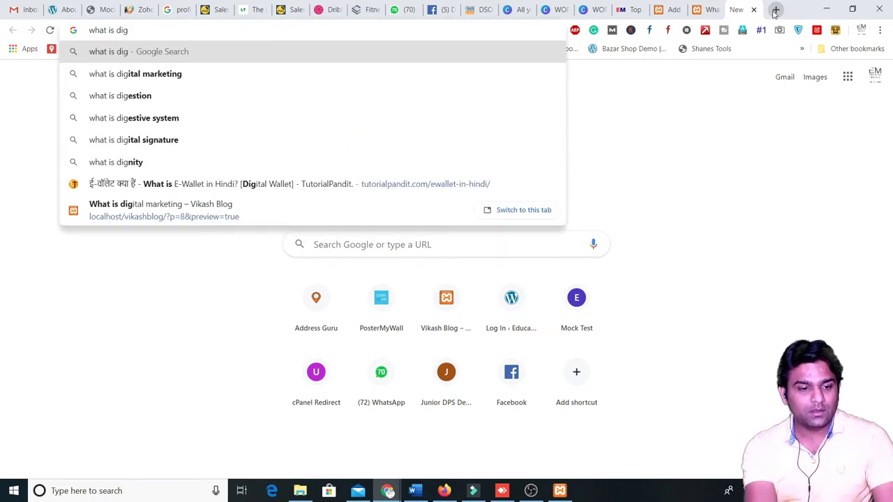
pyautogui.press('Down')
pyautogui.press('Return')
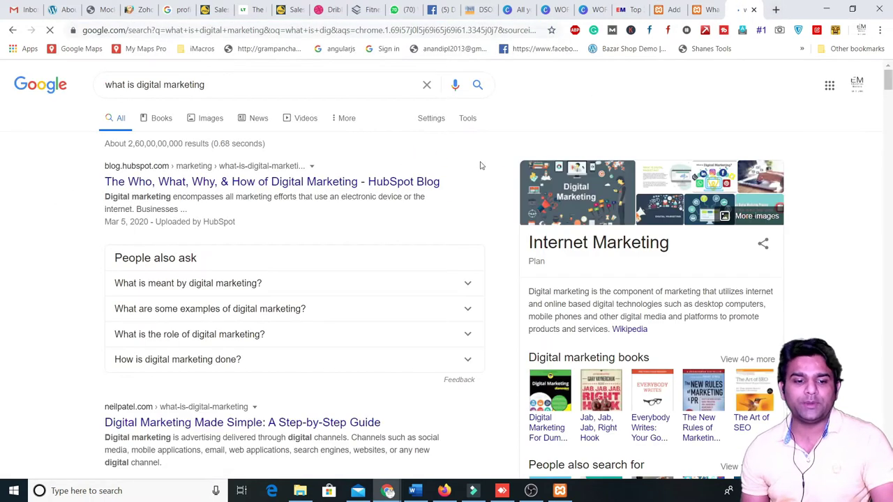
pyautogui.click(213, 99)
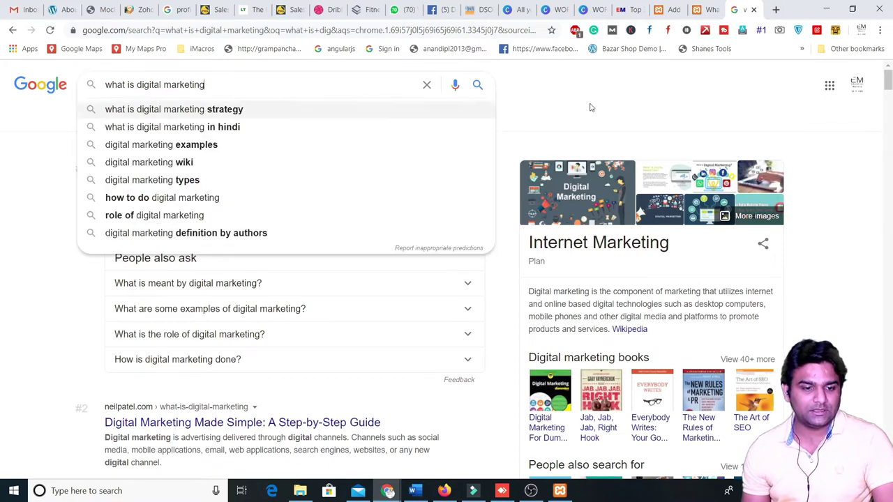
pyautogui.write('ez')
pyautogui.write('ine')
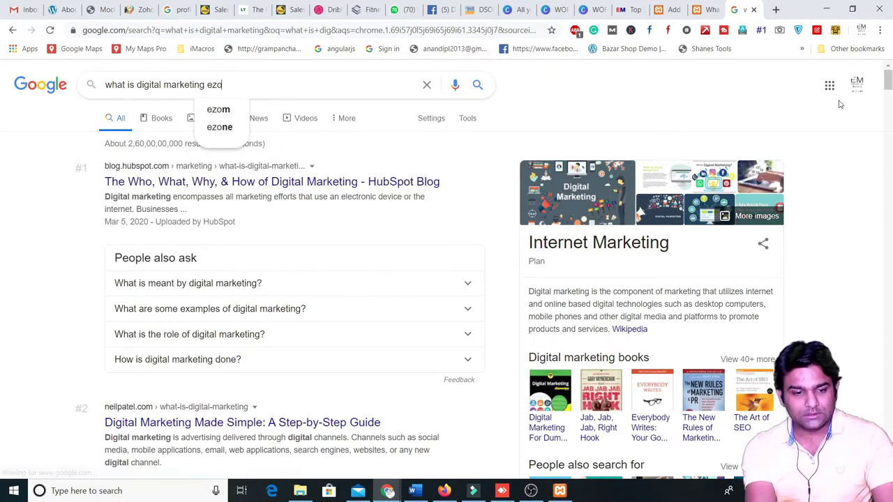
pyautogui.press('Down')
pyautogui.press('Return')
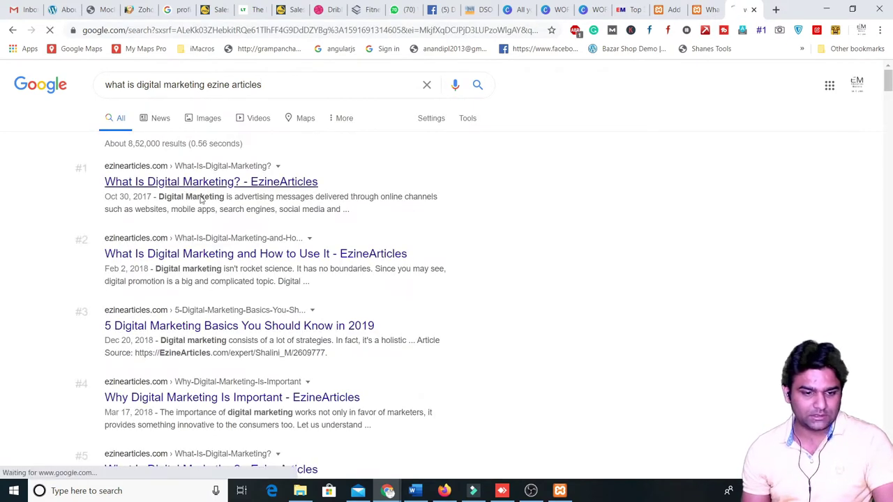
# - Open the EzineArticles 'What Is Digital Marketing?' article and select its body text
pyautogui.click(265, 254)
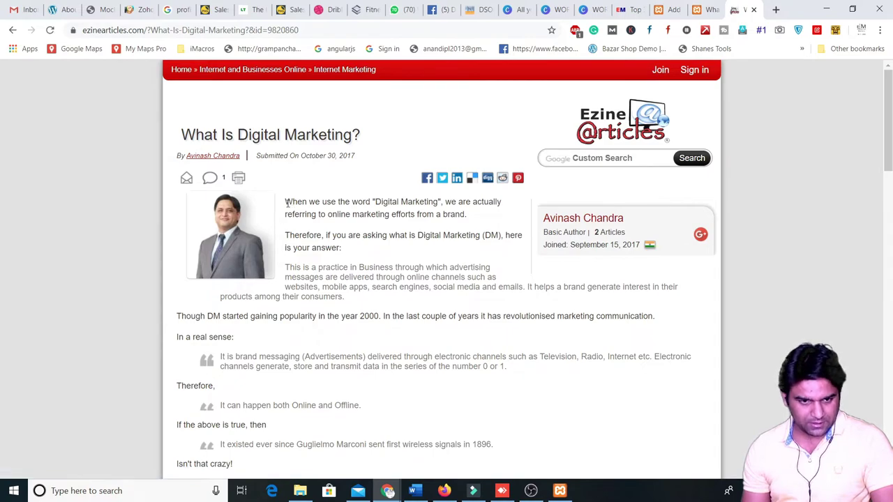
pyautogui.moveTo(287, 203); pyautogui.dragTo(444, 108)
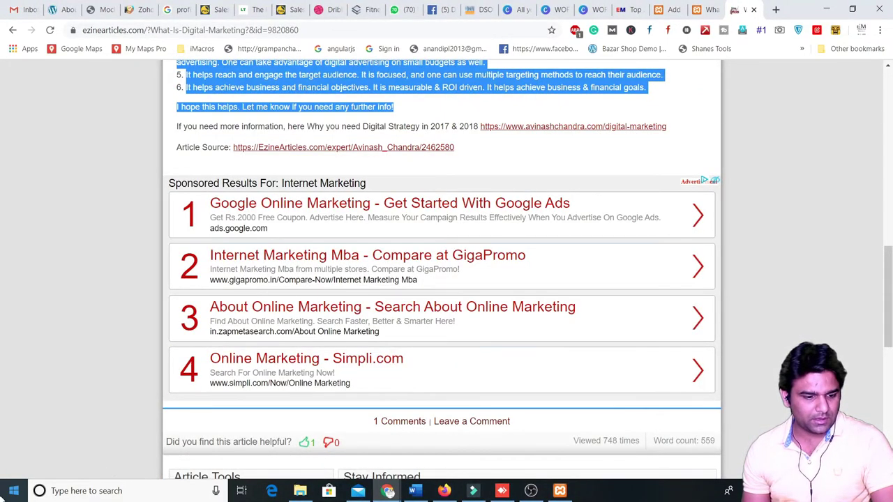
pyautogui.click(13, 491)
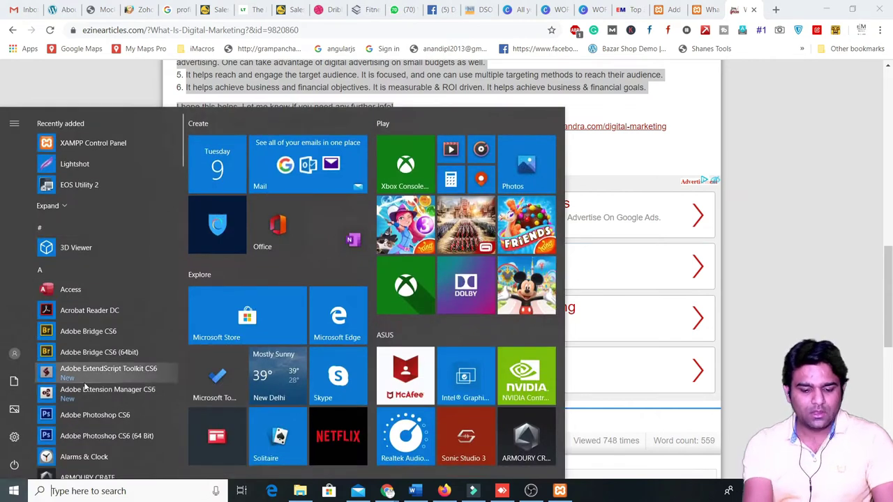
# - Paste the copied article into a new Notepad window and delete its trailing Article Source line
pyautogui.write('not')
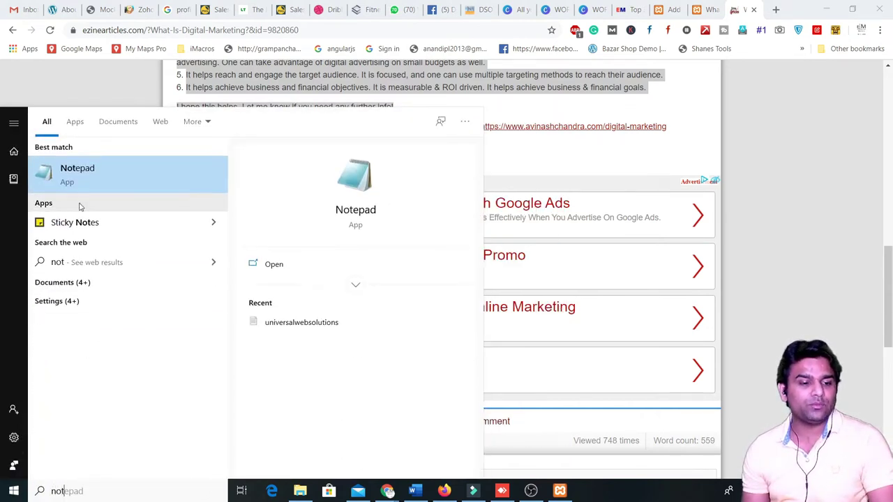
pyautogui.click(88, 176)
pyautogui.hotkey('ctrl', 'v')
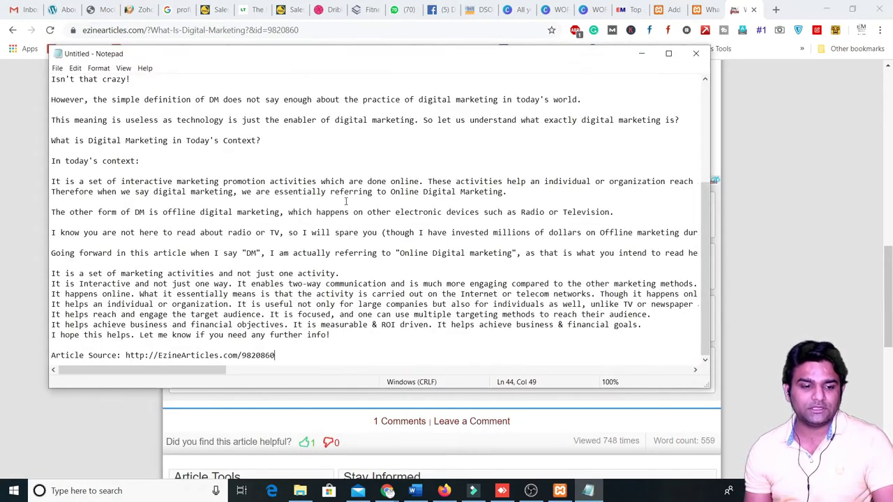
pyautogui.hotkey('ctrl', 'a')
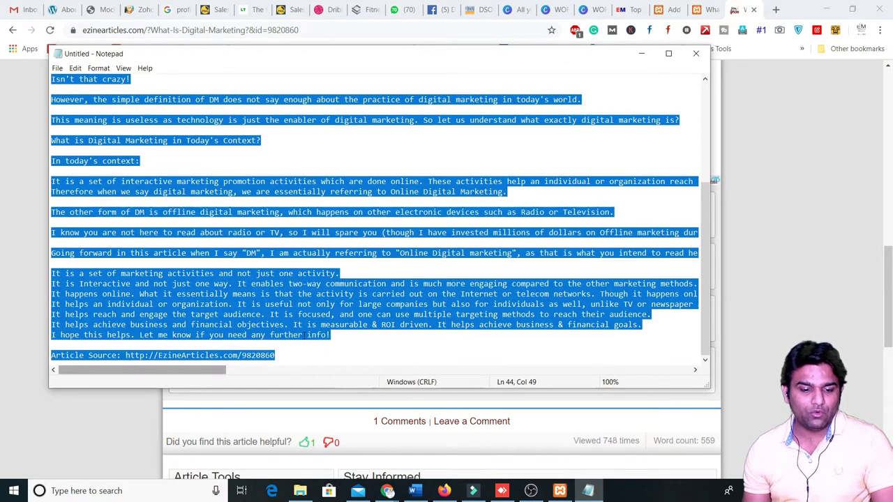
pyautogui.click(286, 356)
pyautogui.press('BackSpace')
pyautogui.press('BackSpace')
pyautogui.press('BackSpace')
pyautogui.press('BackSpace')
pyautogui.press('BackSpace')
pyautogui.press('BackSpace')
pyautogui.press('BackSpace')
pyautogui.press('BackSpace')
pyautogui.press('BackSpace')
pyautogui.press('BackSpace')
pyautogui.press('BackSpace')
pyautogui.press('BackSpace')
pyautogui.press('BackSpace')
pyautogui.press('BackSpace')
pyautogui.press('BackSpace')
pyautogui.press('BackSpace')
pyautogui.press('BackSpace')
pyautogui.press('BackSpace')
pyautogui.press('BackSpace')
pyautogui.press('BackSpace')
pyautogui.press('BackSpace')
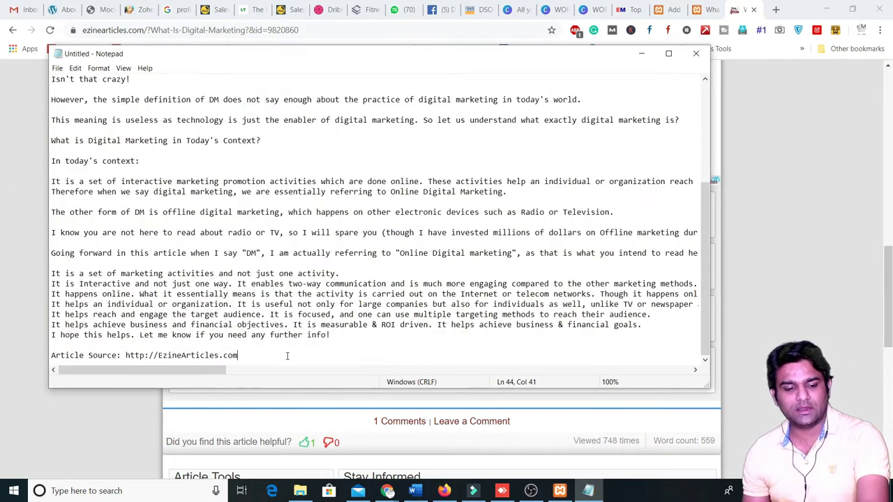
pyautogui.press('BackSpace')
pyautogui.press('BackSpace')
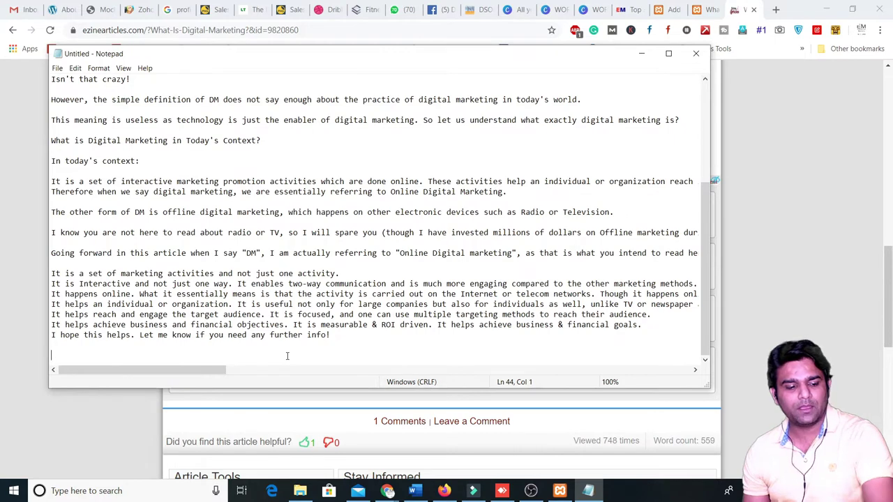
pyautogui.hotkey('ctrl', 'a')
# - Switch the Add New Post editor to Visual mode and paste the article into the body
pyautogui.click(766, 263)
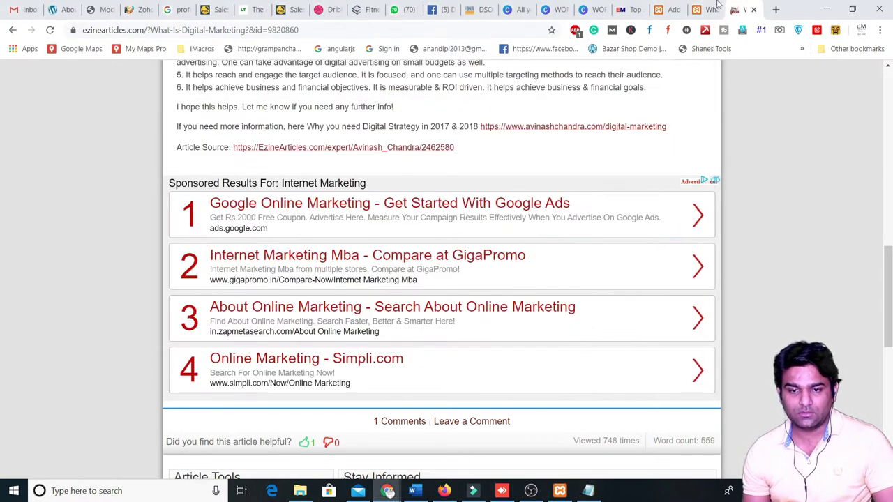
pyautogui.click(704, 10)
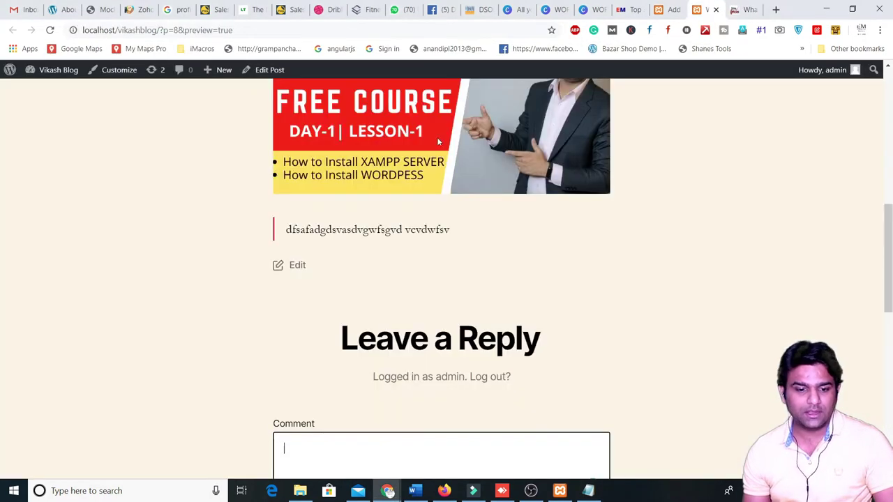
pyautogui.click(668, 9)
pyautogui.click(658, 182)
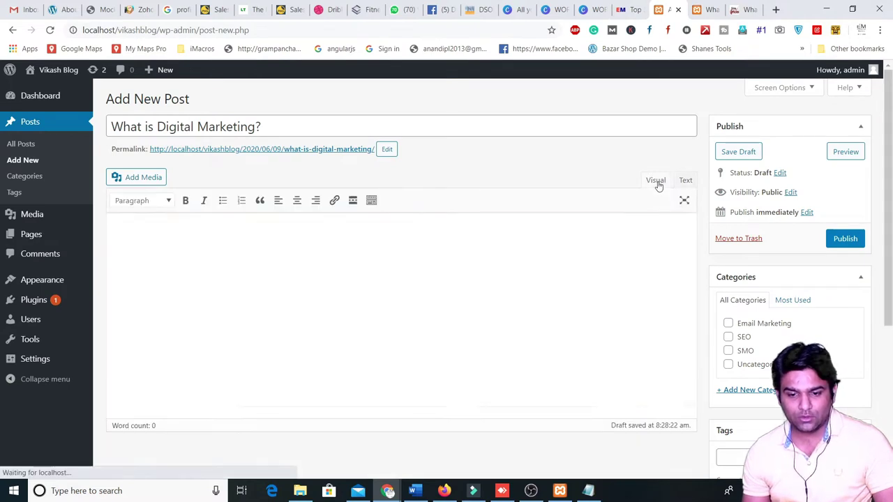
pyautogui.click(684, 180)
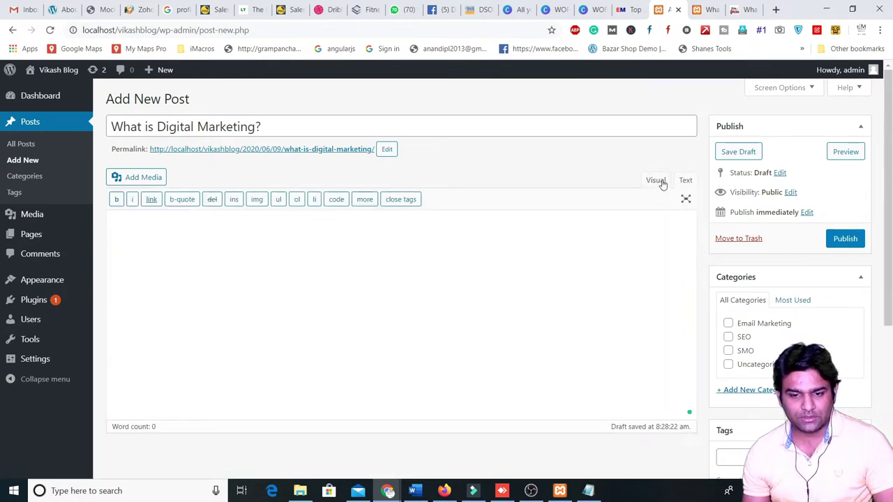
pyautogui.click(656, 181)
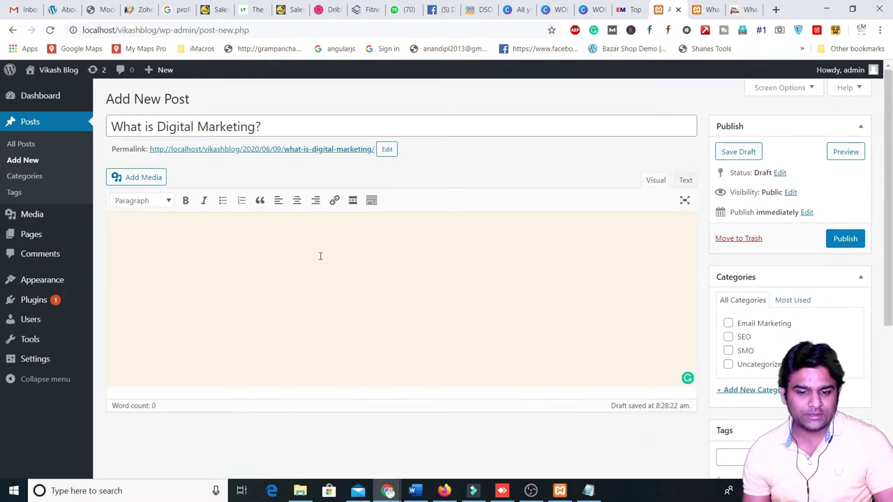
pyautogui.click(682, 186)
pyautogui.click(651, 185)
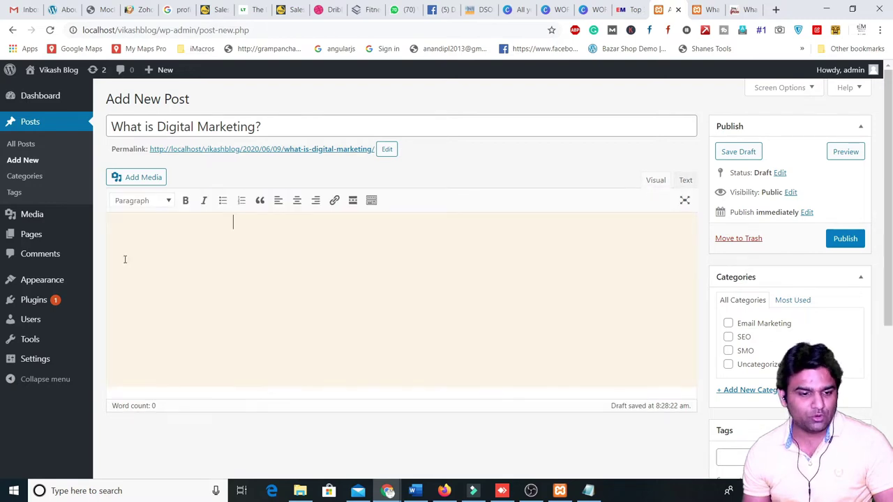
pyautogui.hotkey('ctrl', 'v')
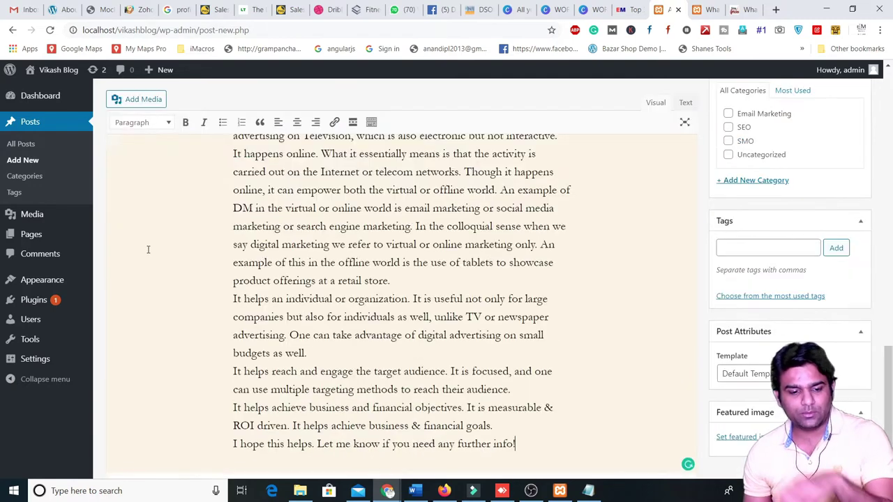
pyautogui.scroll(15, 148, 249)
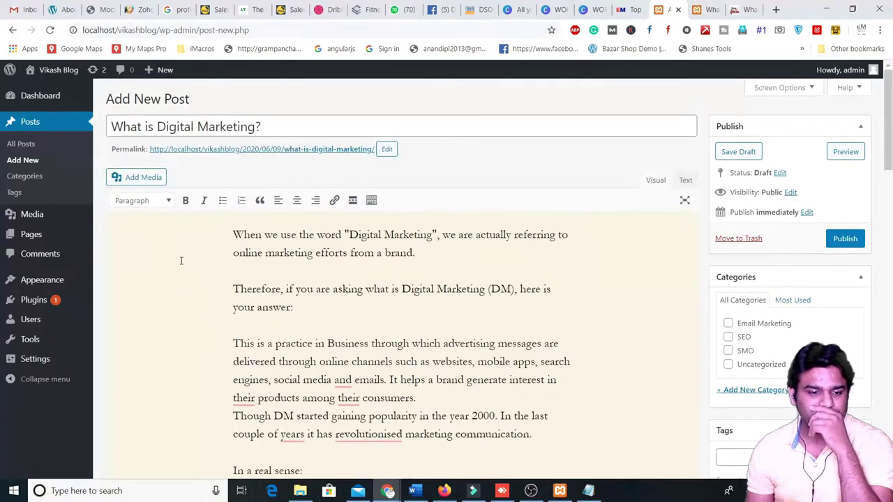
# - Bold the quoted 'Digital Marketing' and underline 'Digital Marketing (DM)'
pyautogui.click(155, 200)
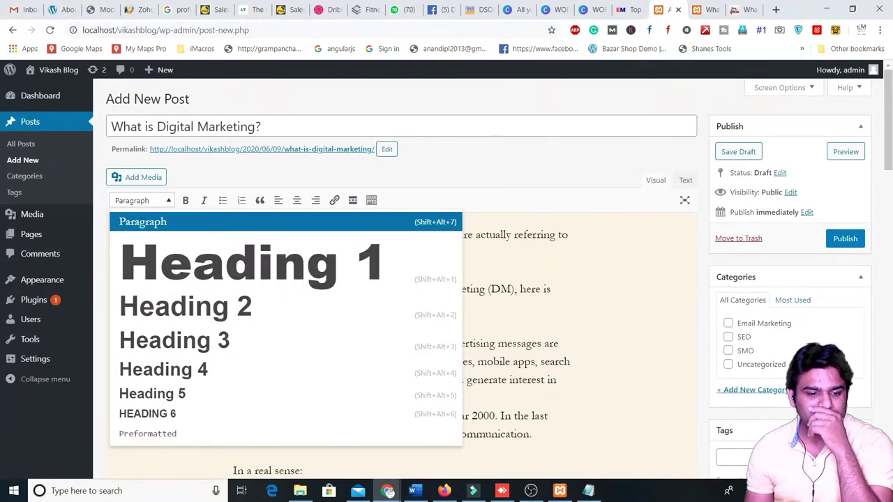
pyautogui.click(451, 275)
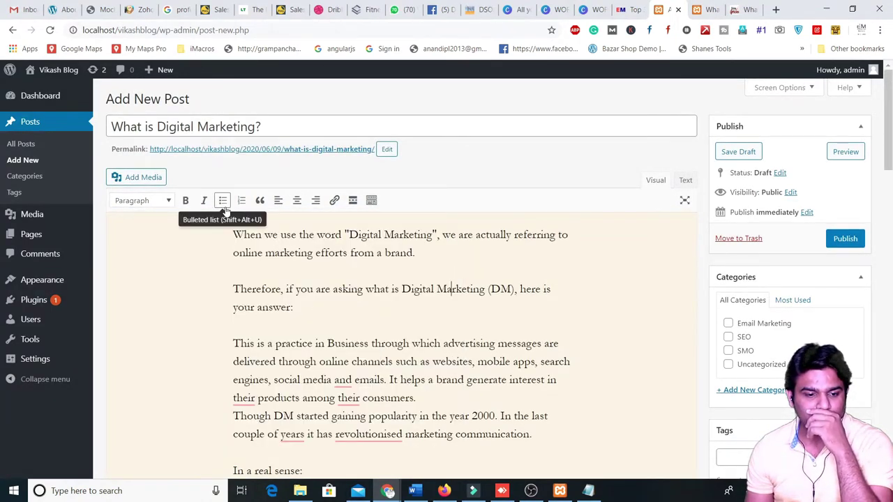
pyautogui.moveTo(343, 235); pyautogui.dragTo(429, 235)
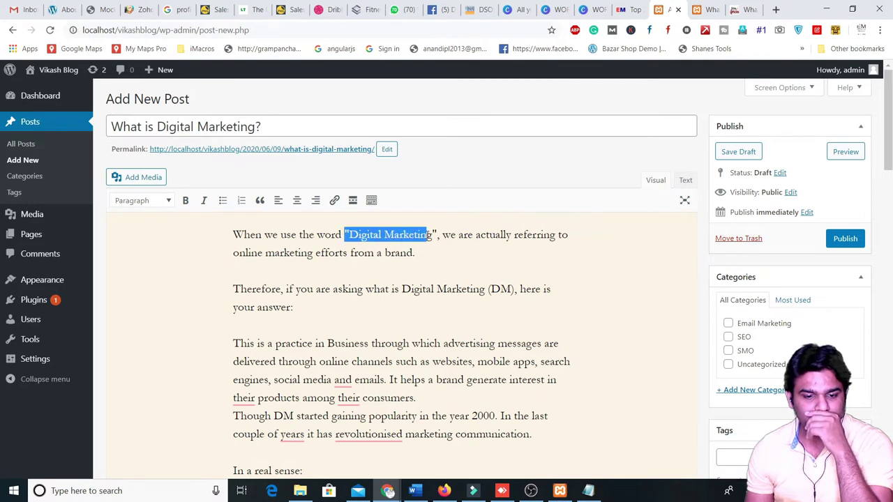
pyautogui.click(186, 200)
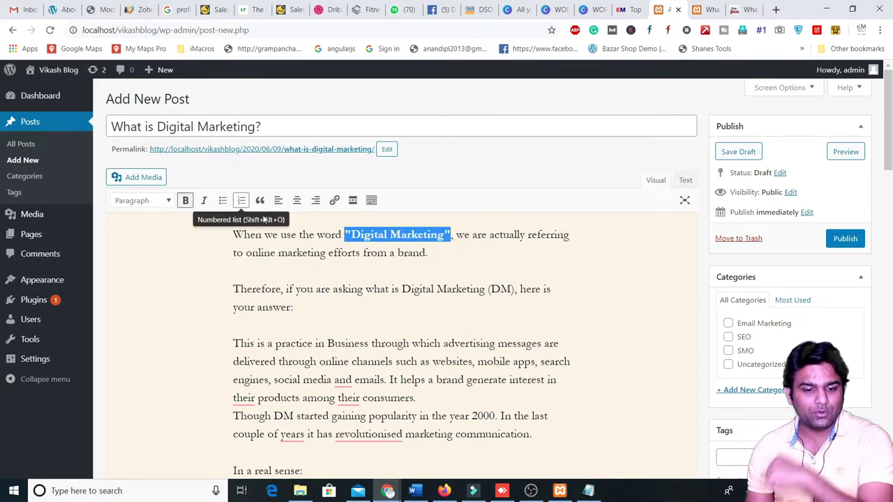
pyautogui.click(426, 290)
pyautogui.moveTo(402, 290); pyautogui.dragTo(512, 290)
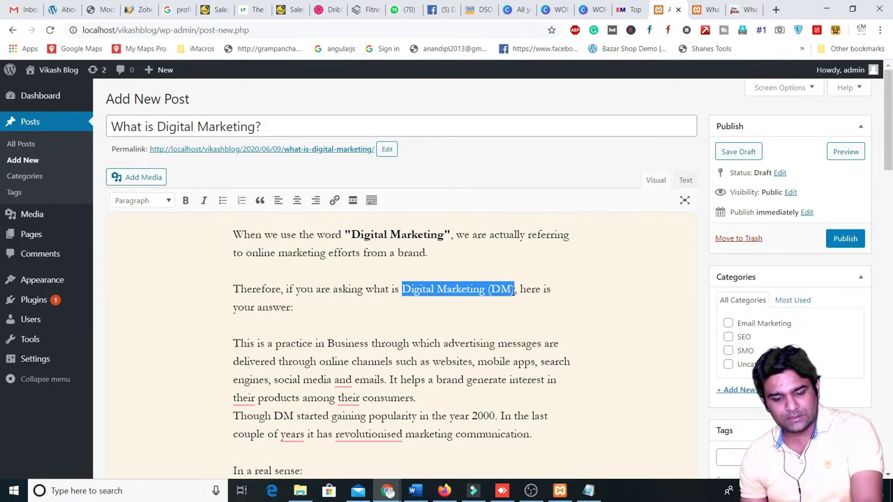
pyautogui.hotkey('ctrl', 'u')
pyautogui.click(482, 311)
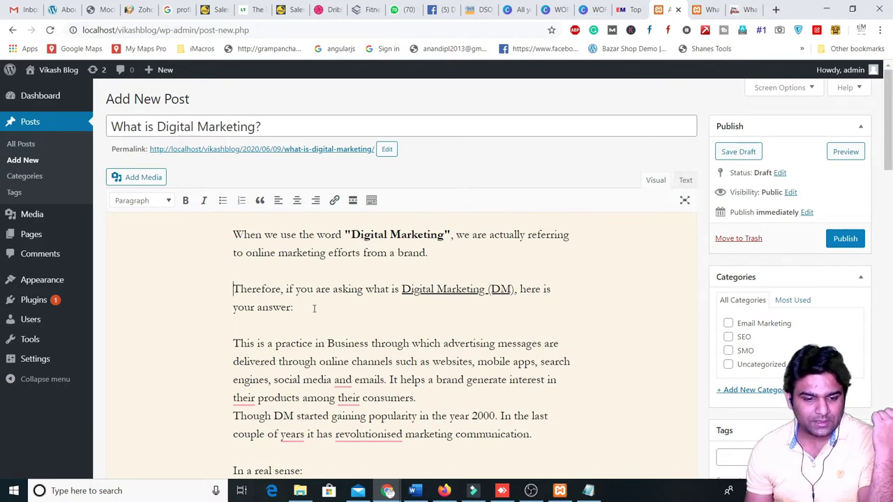
# - Blockquote the paragraph ending 'your answer:' and centre the 'This is a practice' paragraph
pyautogui.moveTo(293, 308); pyautogui.dragTo(232, 289)
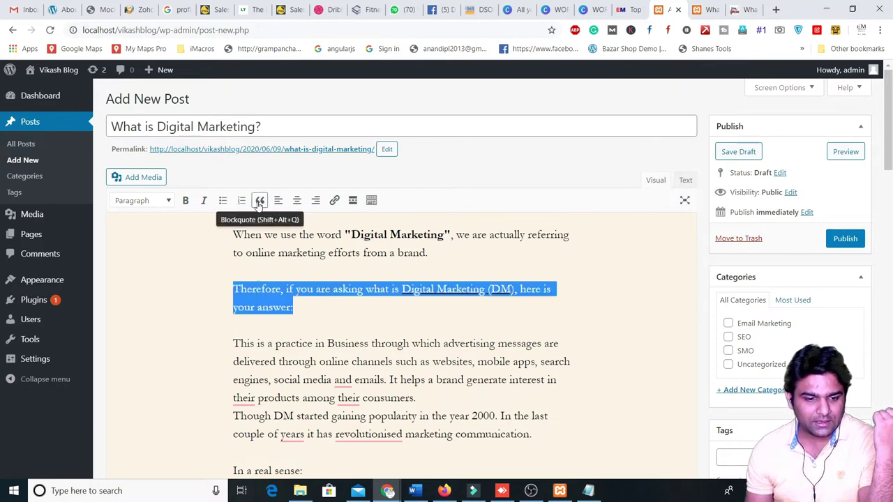
pyautogui.click(259, 200)
pyautogui.click(304, 303)
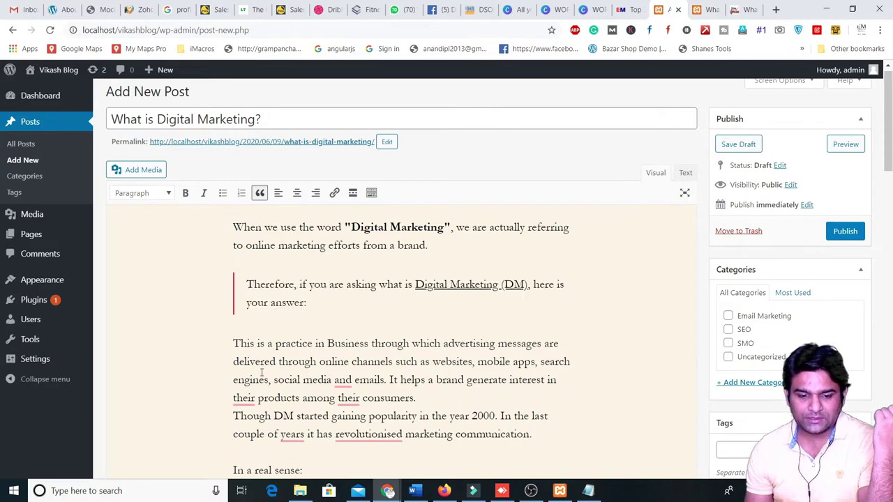
pyautogui.scroll(-1, 261, 374)
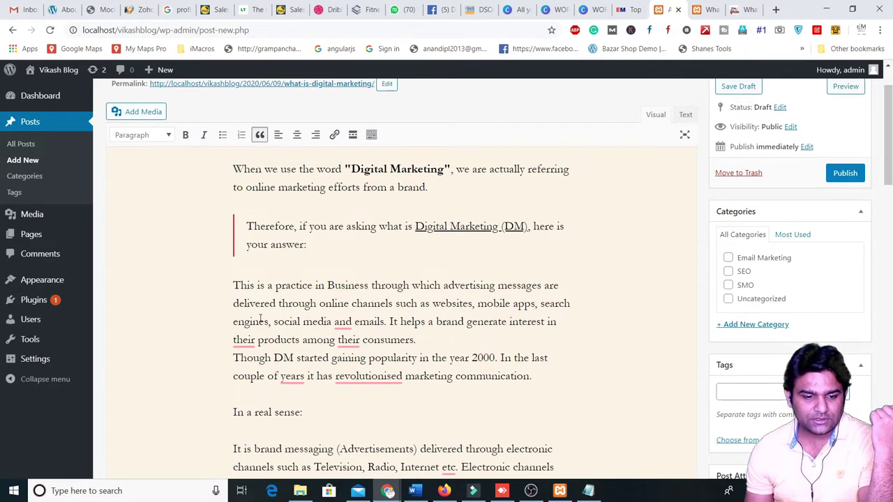
pyautogui.moveTo(235, 286); pyautogui.dragTo(545, 377)
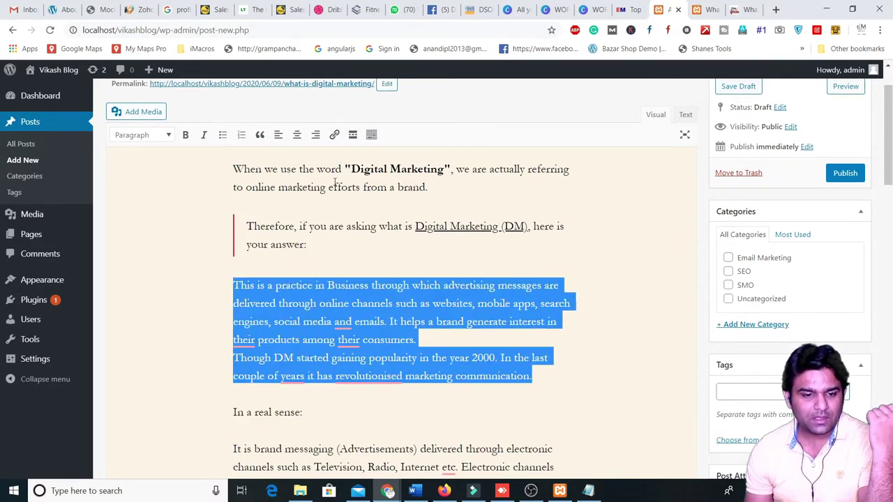
pyautogui.click(297, 135)
pyautogui.scroll(-3, 271, 411)
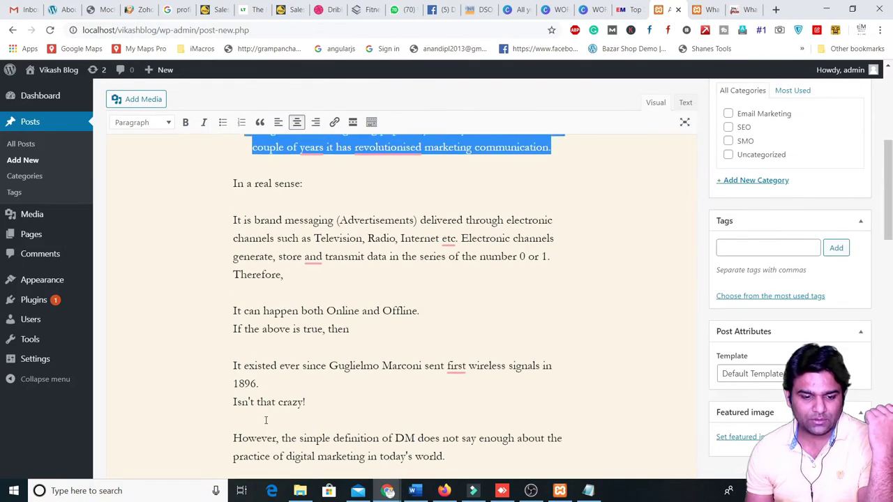
pyautogui.scroll(3, 265, 419)
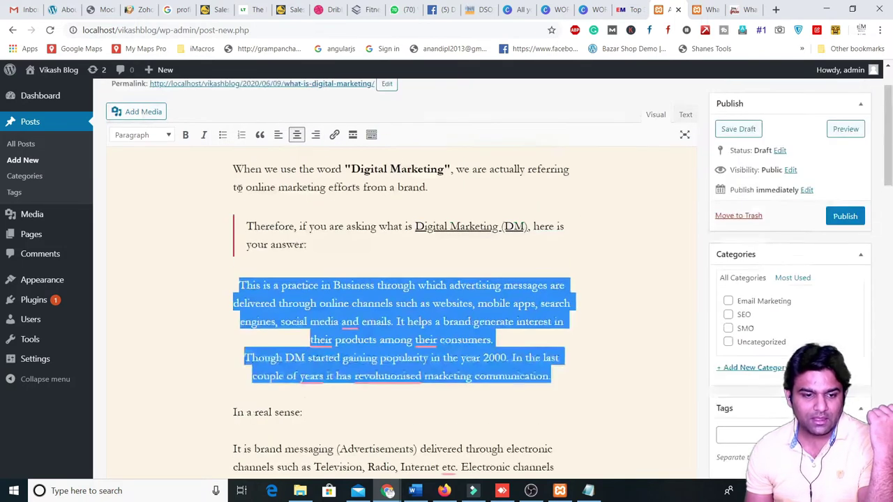
pyautogui.click(372, 135)
# - Apply the orange text colour swatch to the bold 'Digital Marketing' in the opening sentence
pyautogui.click(275, 293)
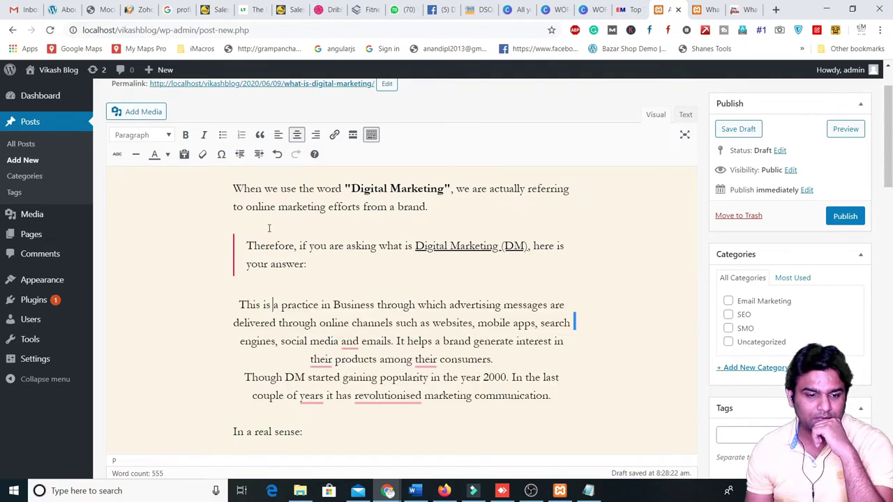
pyautogui.scroll(1, 270, 230)
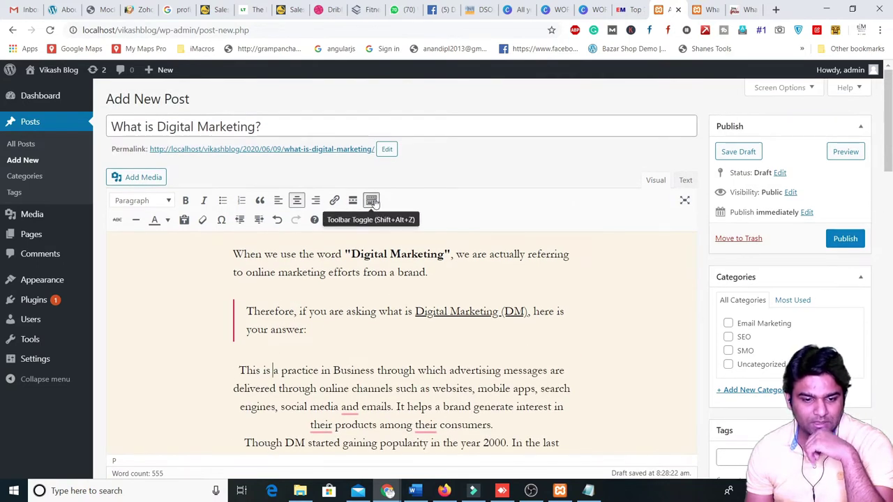
pyautogui.moveTo(351, 253); pyautogui.dragTo(451, 253)
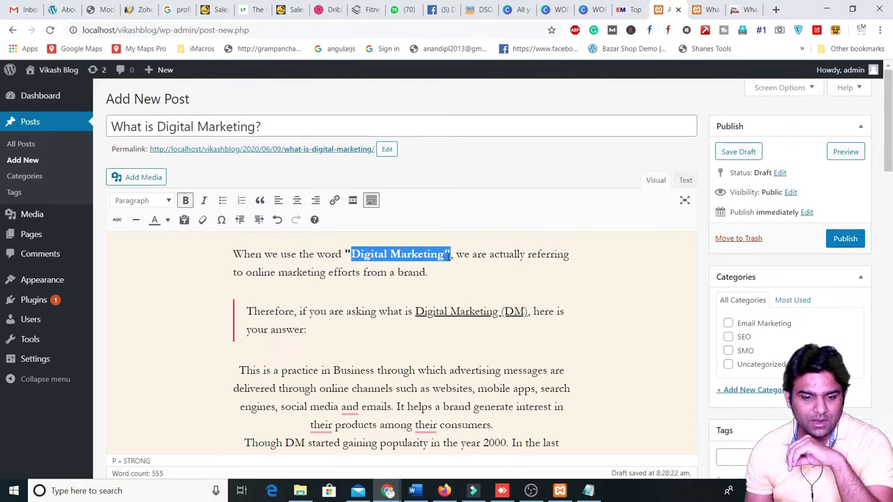
pyautogui.click(167, 220)
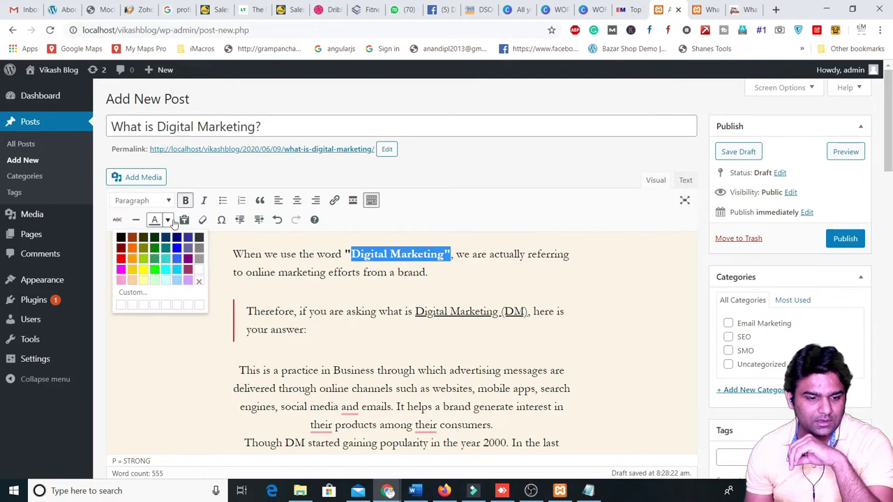
pyautogui.click(129, 252)
pyautogui.click(352, 322)
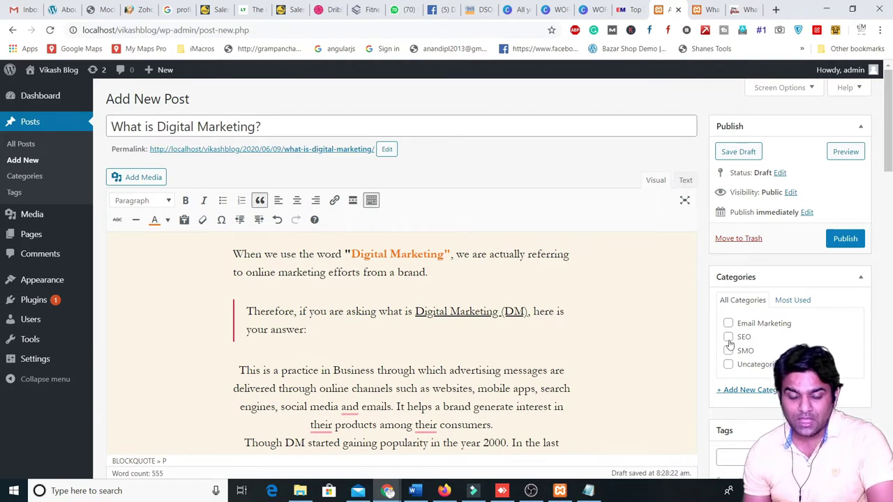
# - Add a new 'Digital Marketing' category and assign it to the post
pyautogui.click(737, 395)
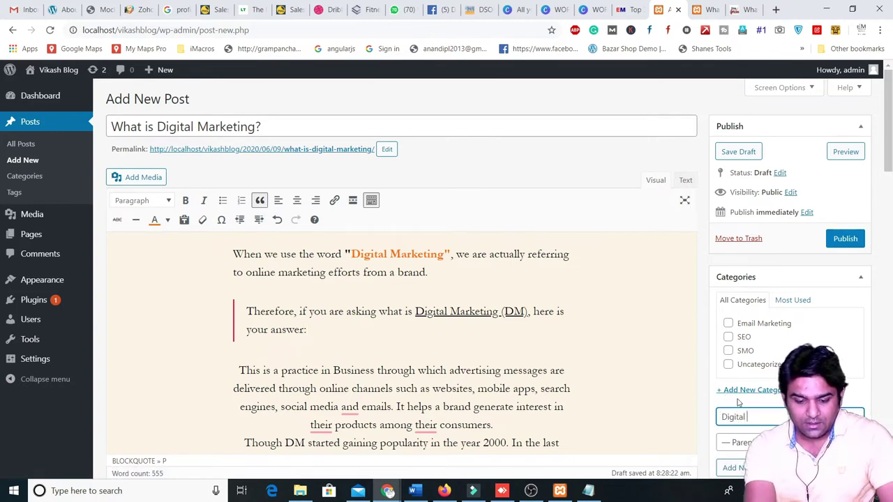
pyautogui.write('Digital Marketing')
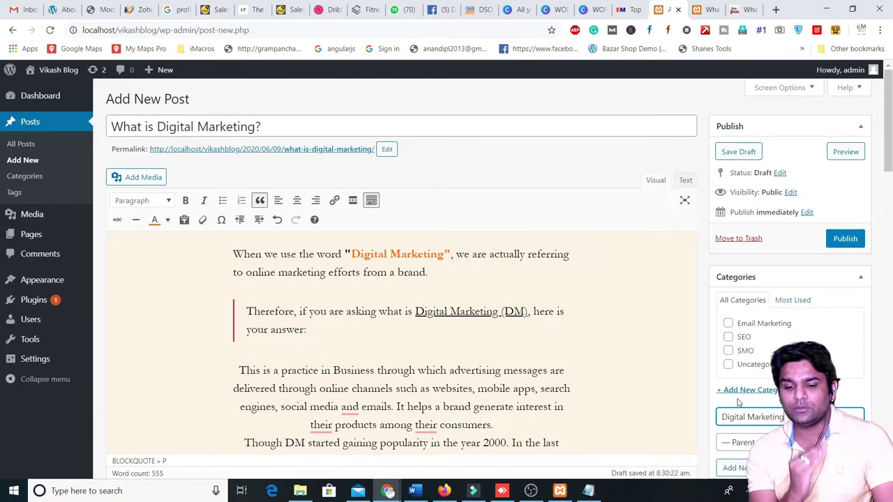
pyautogui.press('Return')
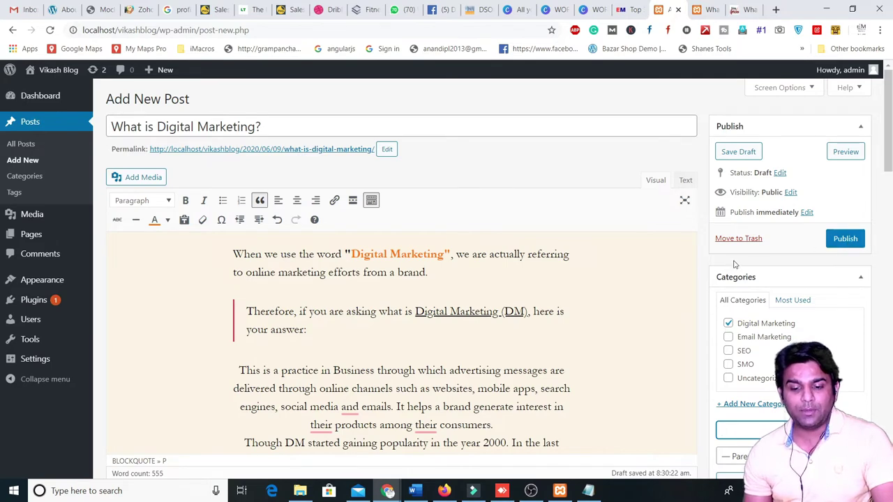
# - Insert an empty line after the opening paragraph ending in 'brand.'
pyautogui.scroll(-5, 378, 314)
pyautogui.scroll(5, 378, 314)
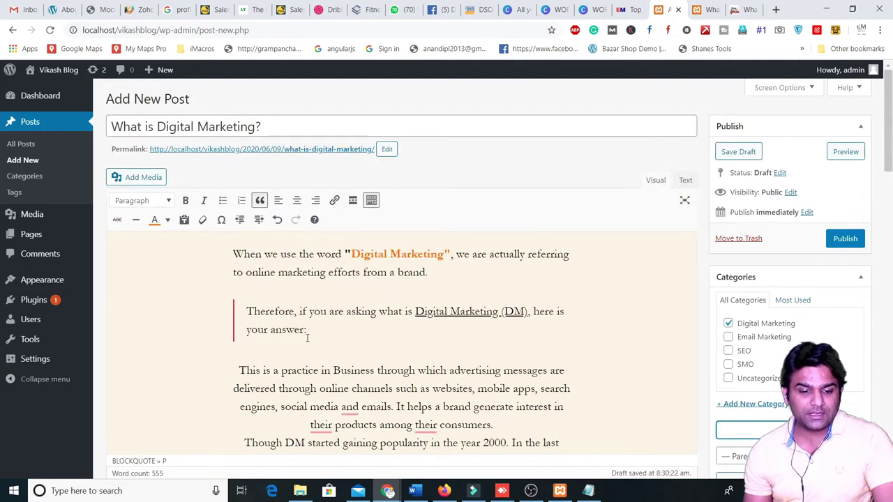
pyautogui.click(467, 272)
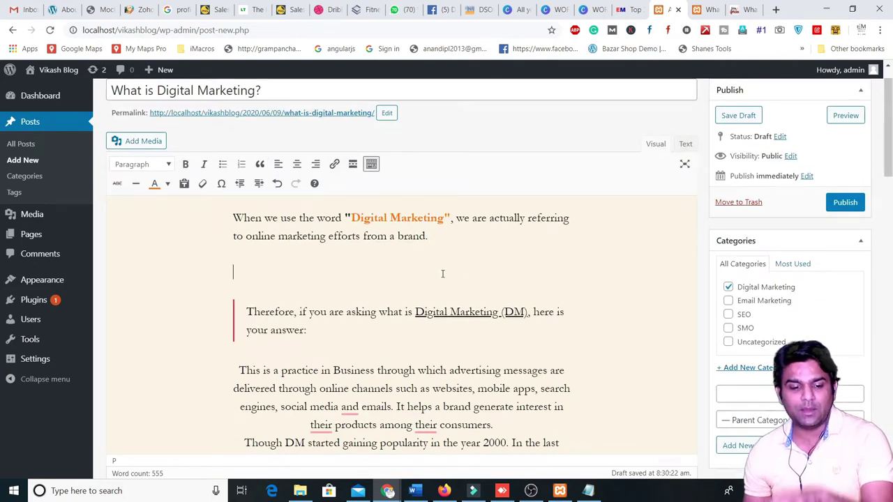
pyautogui.press('Return')
# - Upload the wordpress-day-3.png image through Add Media
pyautogui.click(129, 141)
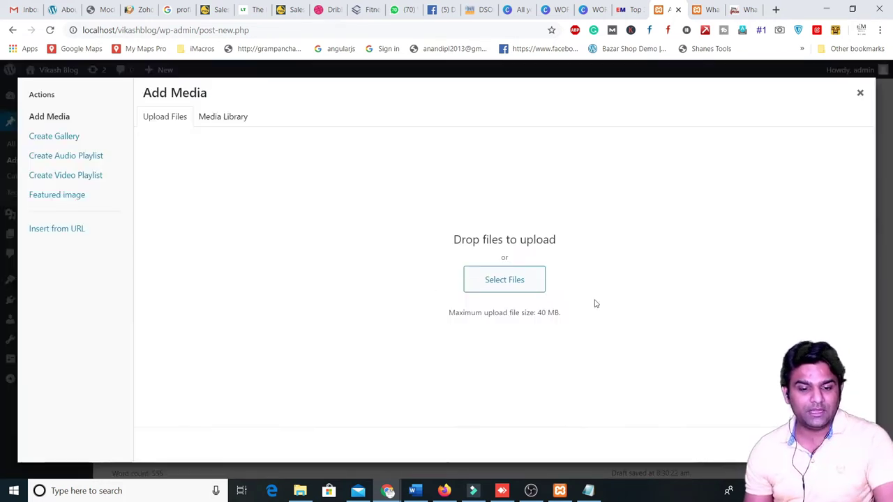
pyautogui.click(222, 115)
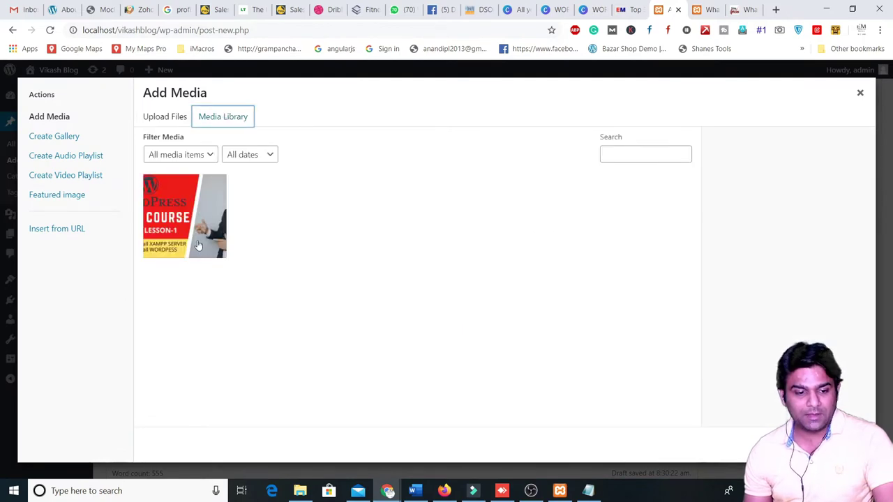
pyautogui.click(176, 116)
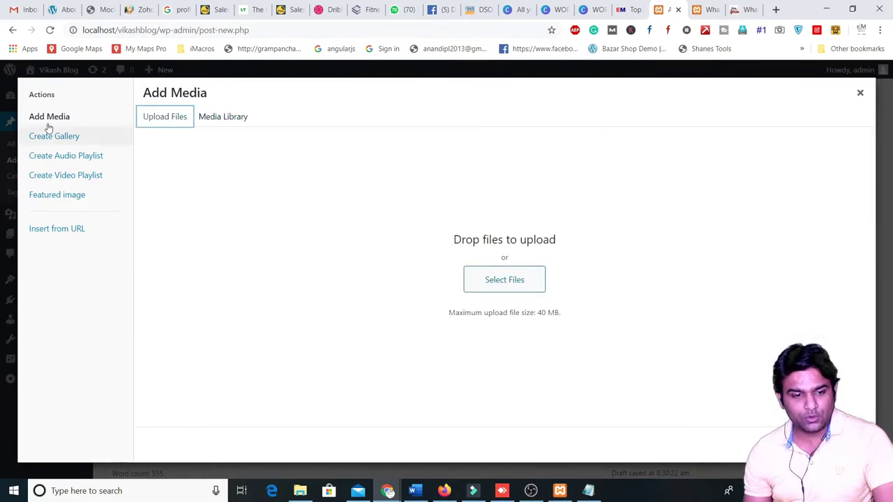
pyautogui.click(224, 122)
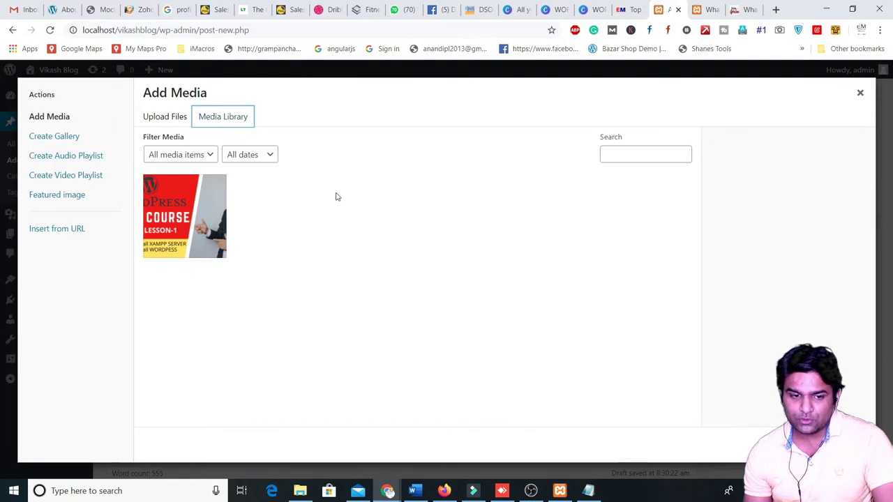
pyautogui.click(173, 118)
pyautogui.click(512, 280)
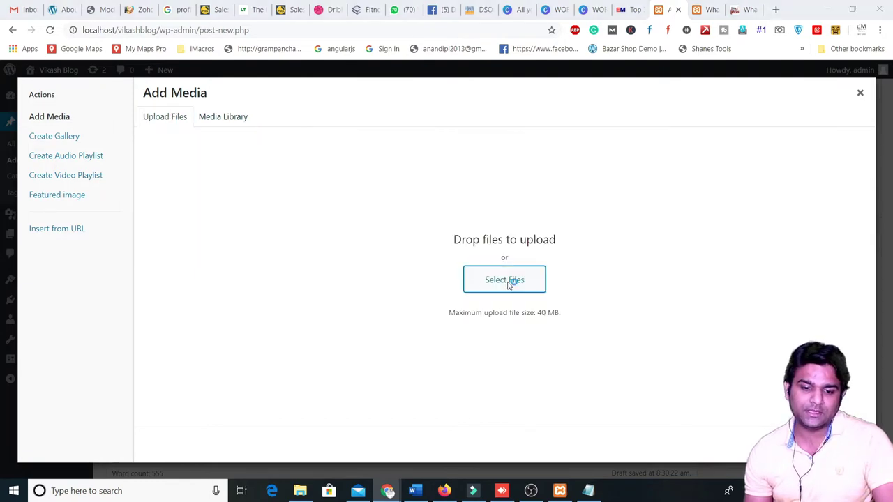
pyautogui.doubleClick(206, 95)
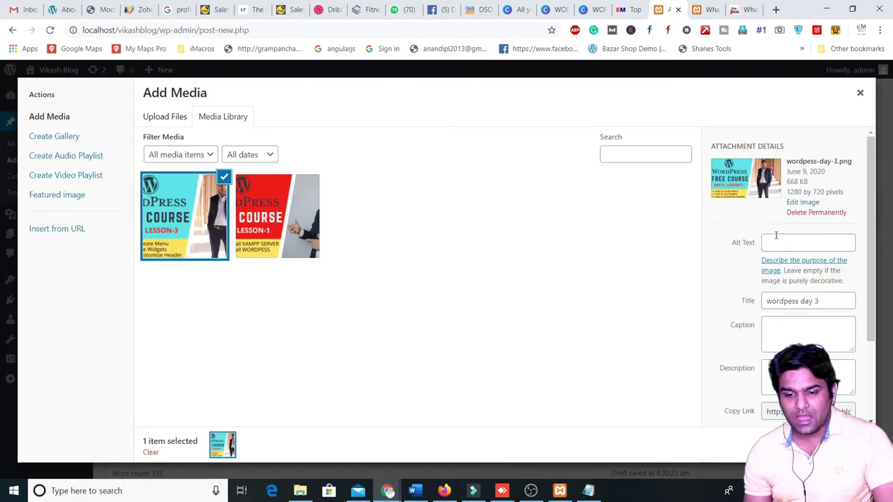
# - Set the image's alt text, title and caption to 'digital marketing' and insert it into the post
pyautogui.click(779, 242)
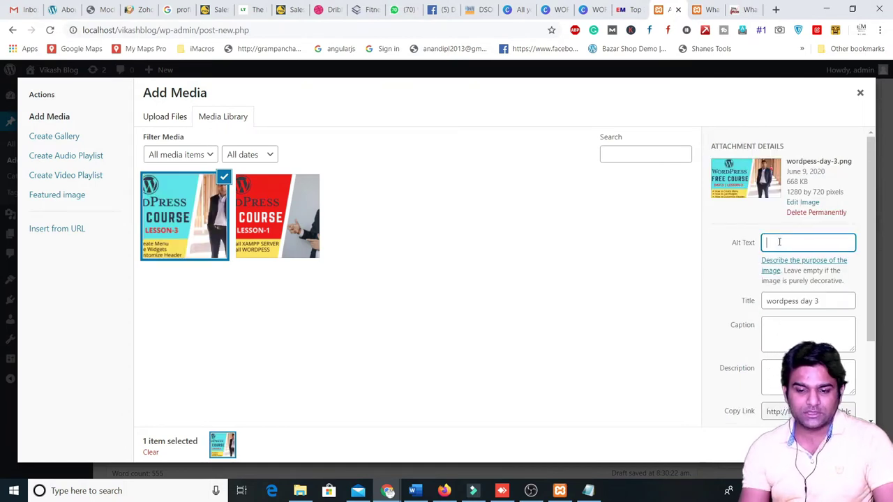
pyautogui.write('digital')
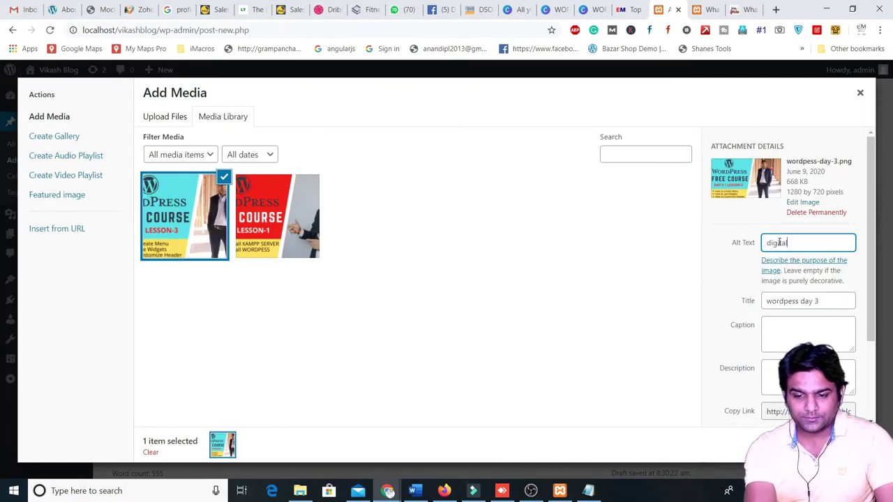
pyautogui.write(' marketin g')
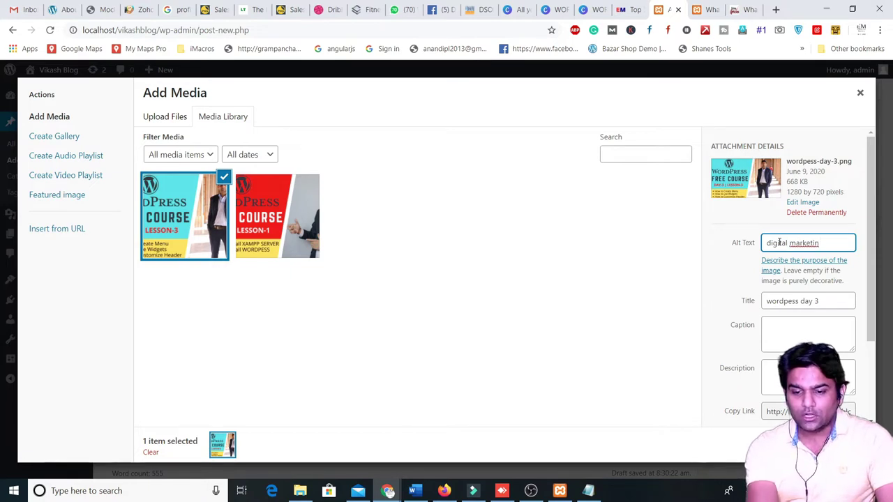
pyautogui.press('BackSpace')
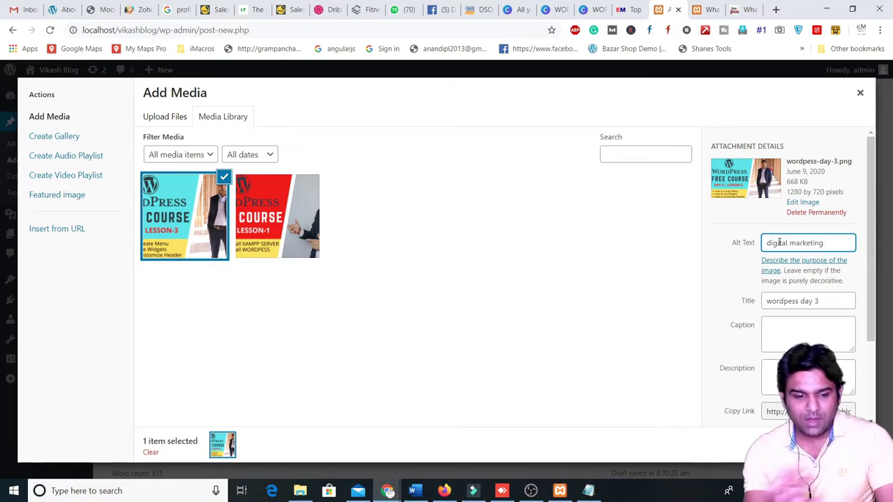
pyautogui.tripleClick(818, 300)
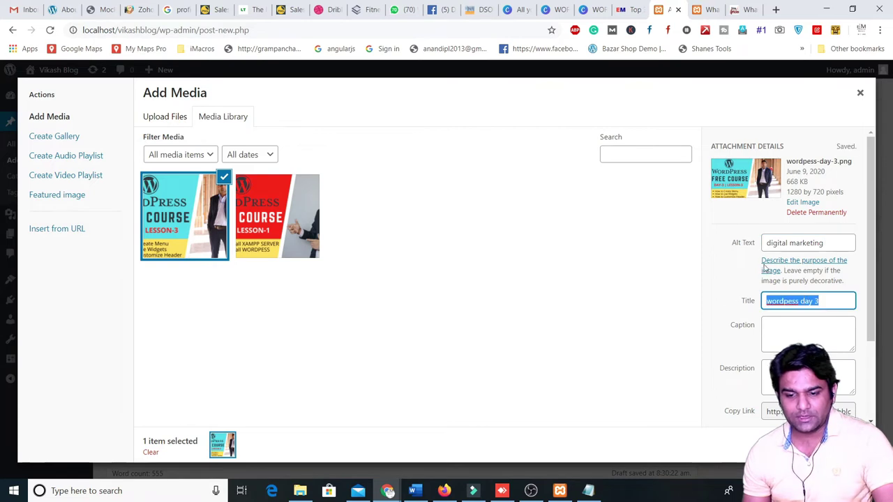
pyautogui.click(795, 241)
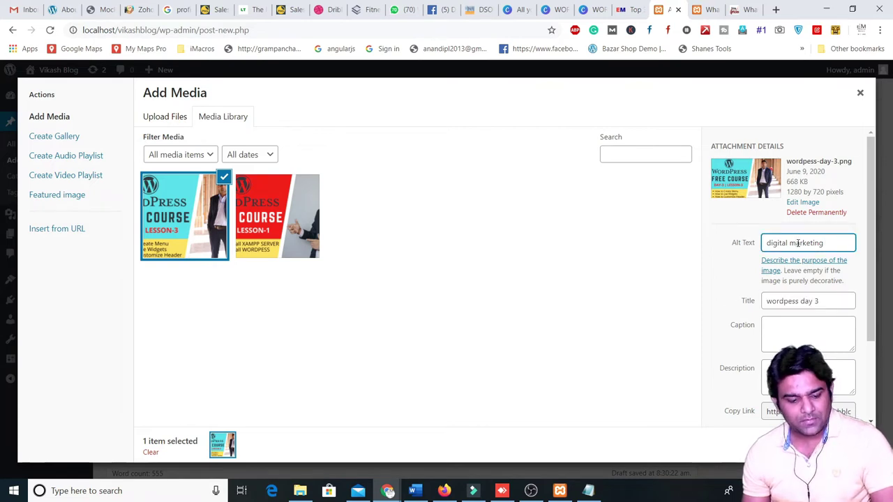
pyautogui.tripleClick(797, 242)
pyautogui.hotkey('ctrl', 'c')
pyautogui.tripleClick(839, 303)
pyautogui.hotkey('ctrl', 'v')
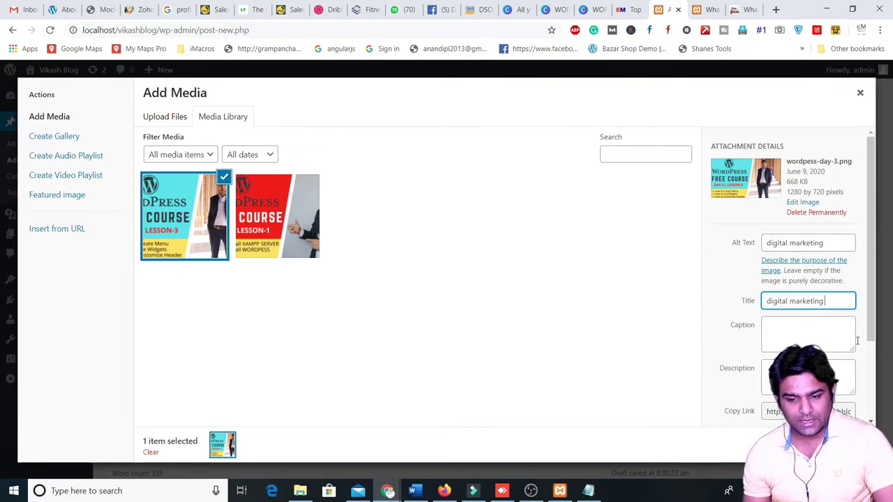
pyautogui.click(785, 334)
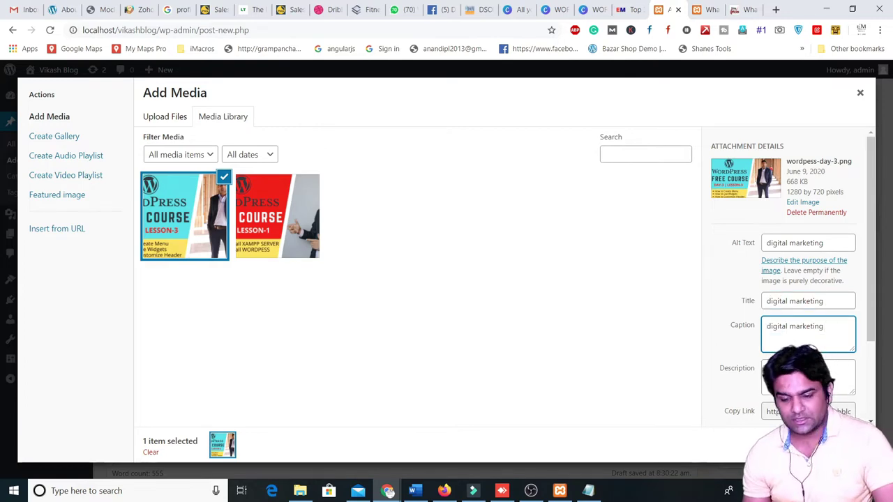
pyautogui.click(827, 444)
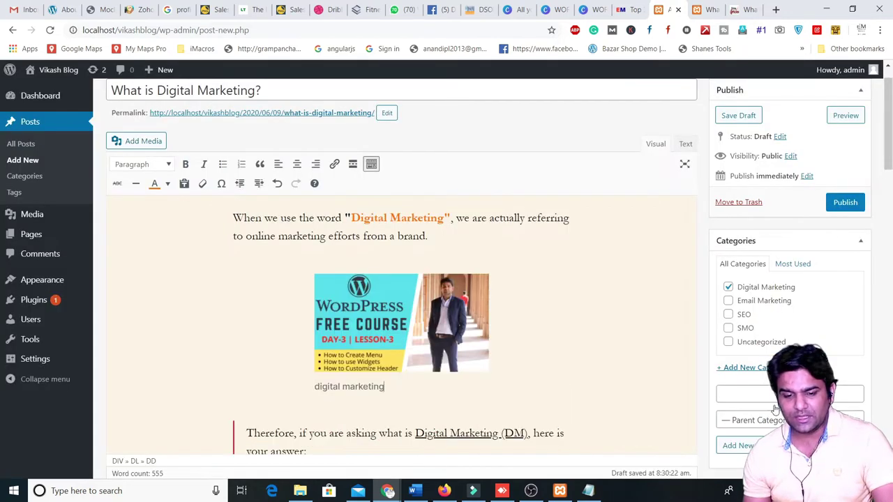
# - Set the inserted image to the Large size
pyautogui.click(403, 329)
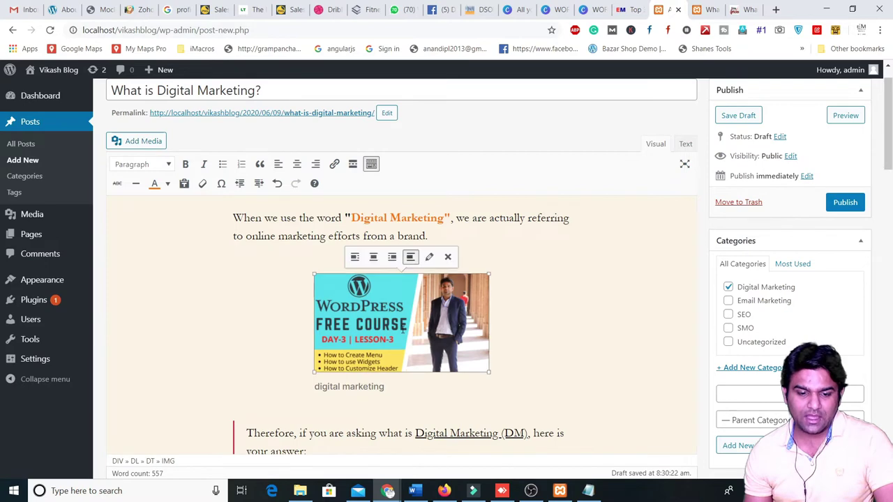
pyautogui.click(429, 257)
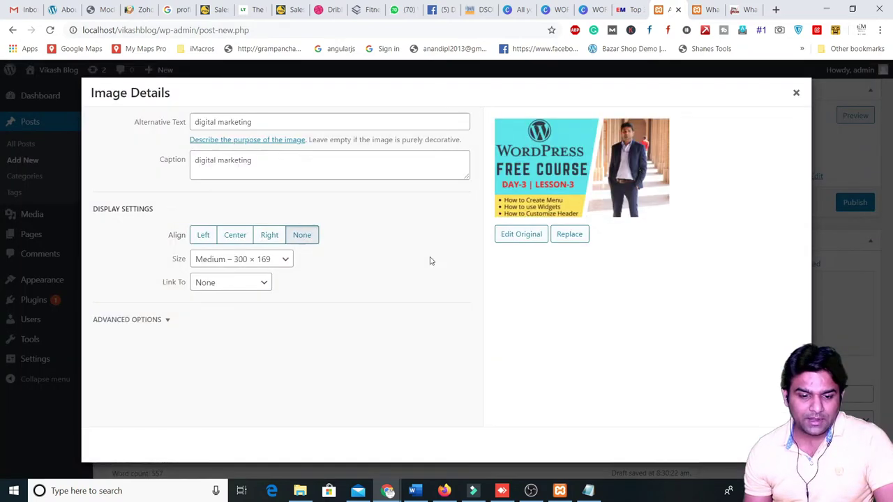
pyautogui.click(284, 259)
pyautogui.click(254, 299)
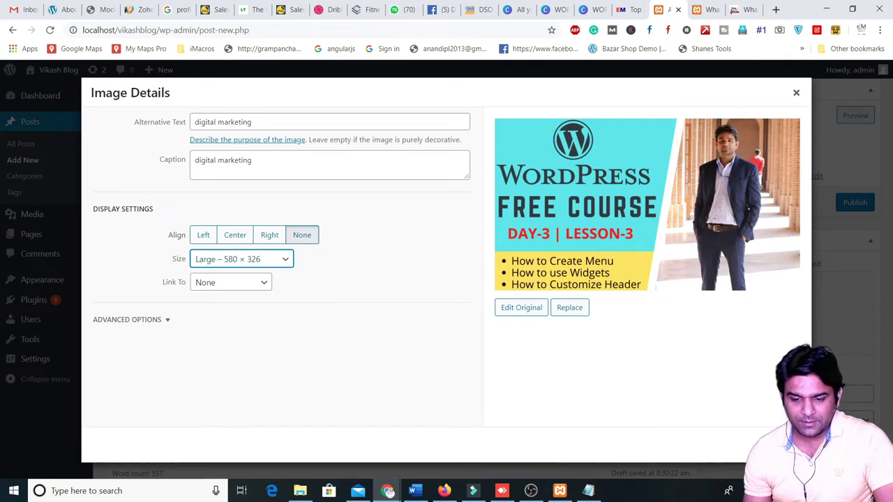
pyautogui.click(774, 445)
pyautogui.scroll(-3, 416, 216)
pyautogui.scroll(2, 416, 216)
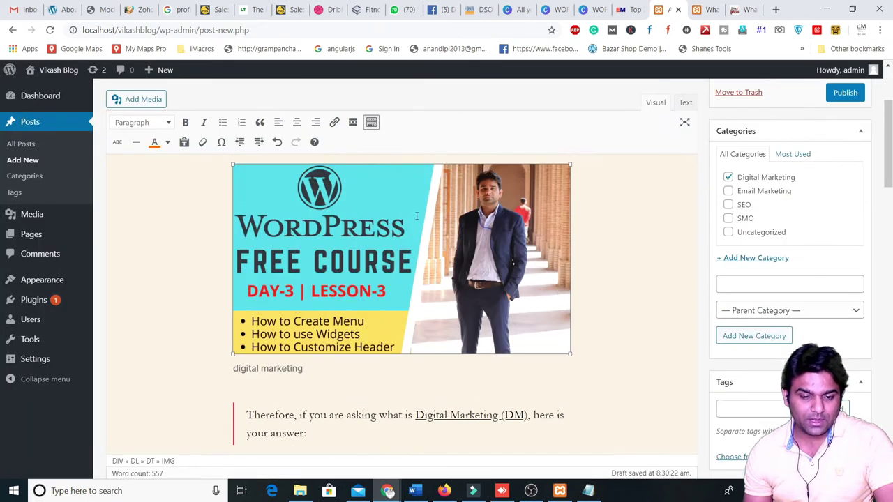
pyautogui.scroll(1, 417, 216)
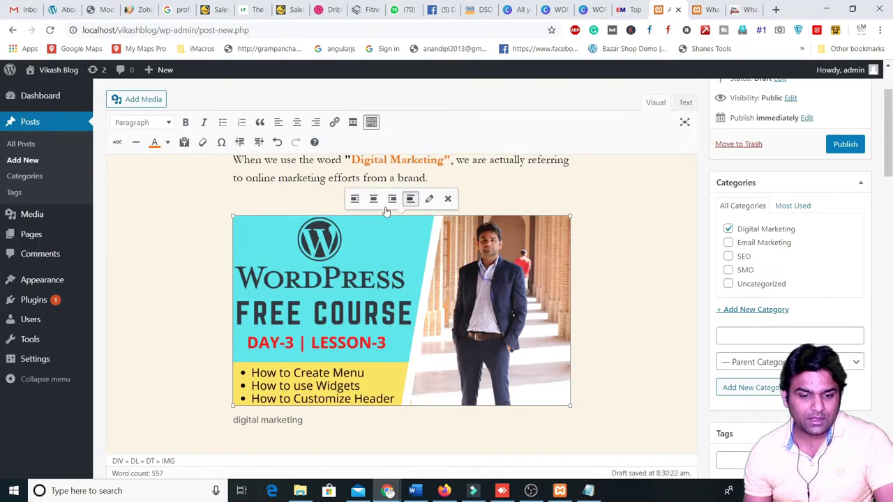
# - Change the image size to Full Size, 1280 × 720, and verify it
pyautogui.click(429, 200)
pyautogui.click(238, 260)
pyautogui.click(221, 312)
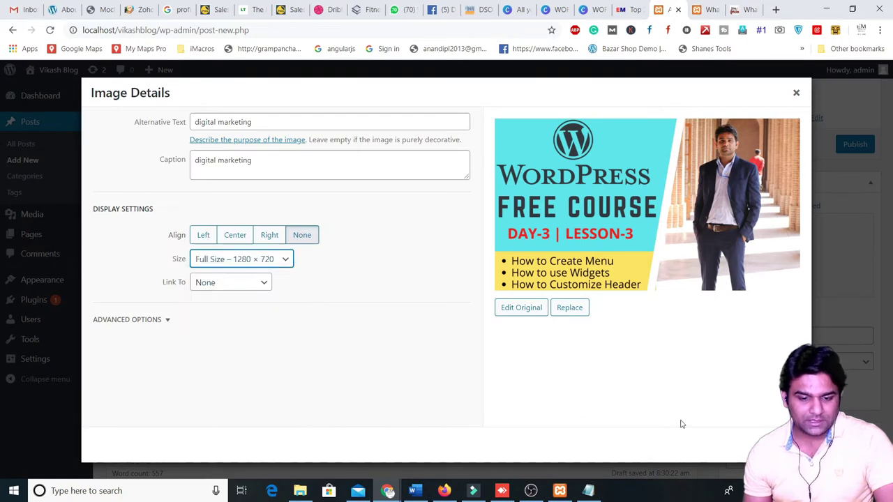
pyautogui.click(774, 444)
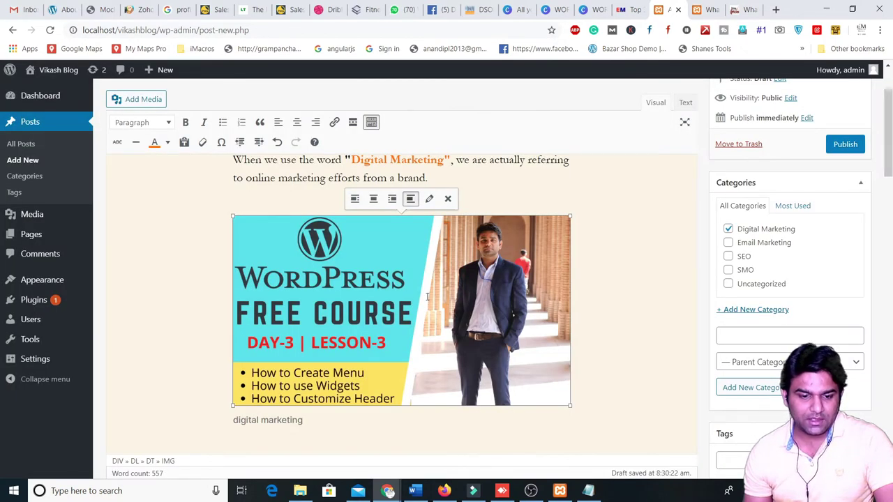
pyautogui.click(429, 200)
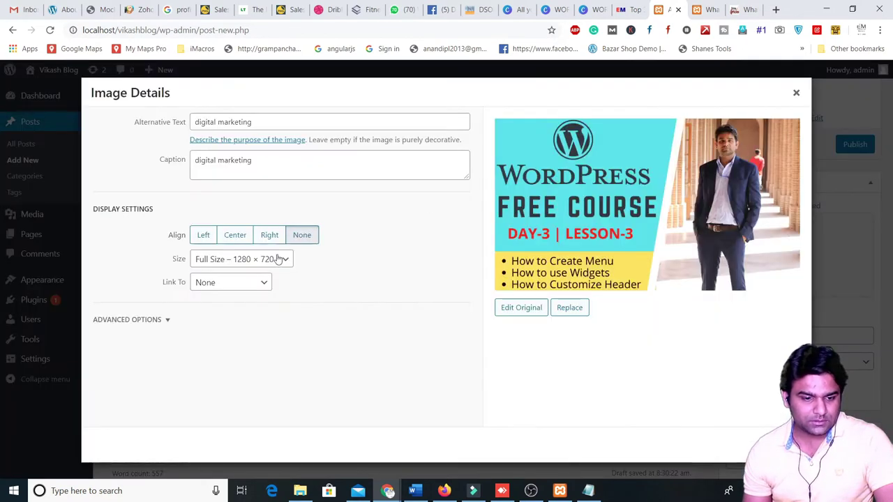
pyautogui.click(772, 443)
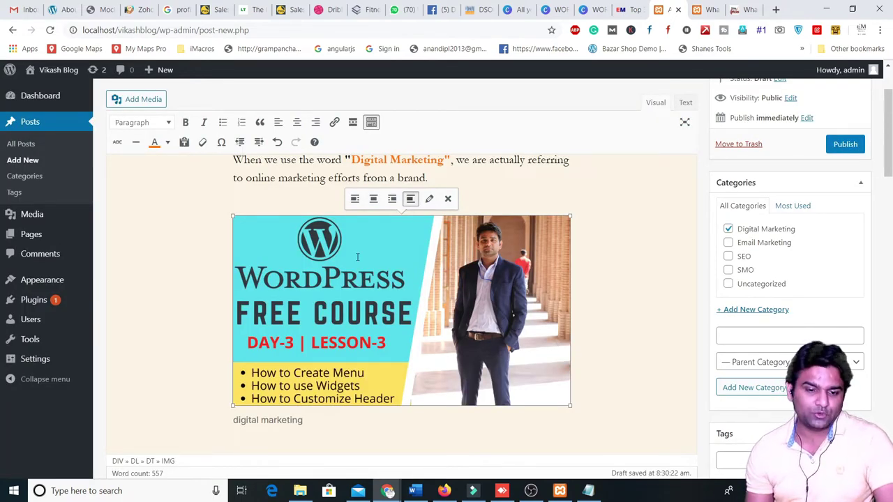
# - Try left, center and right alignment on the image, ending with no alignment
pyautogui.click(355, 200)
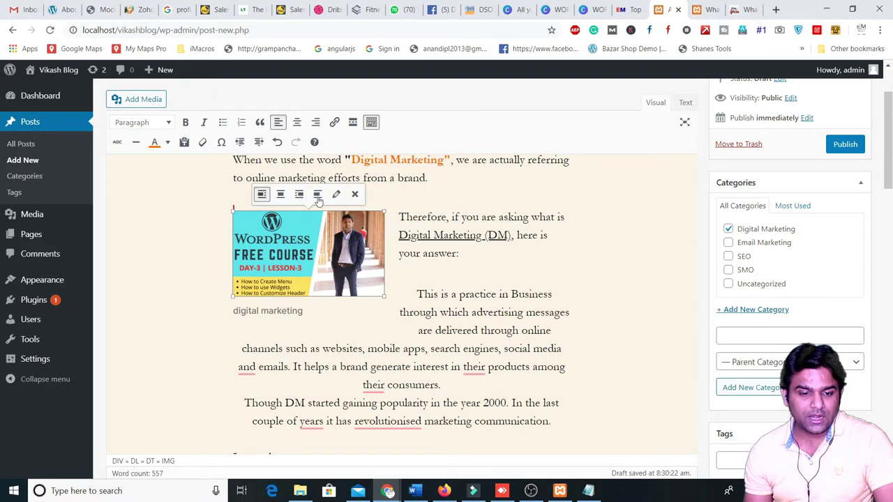
pyautogui.click(280, 194)
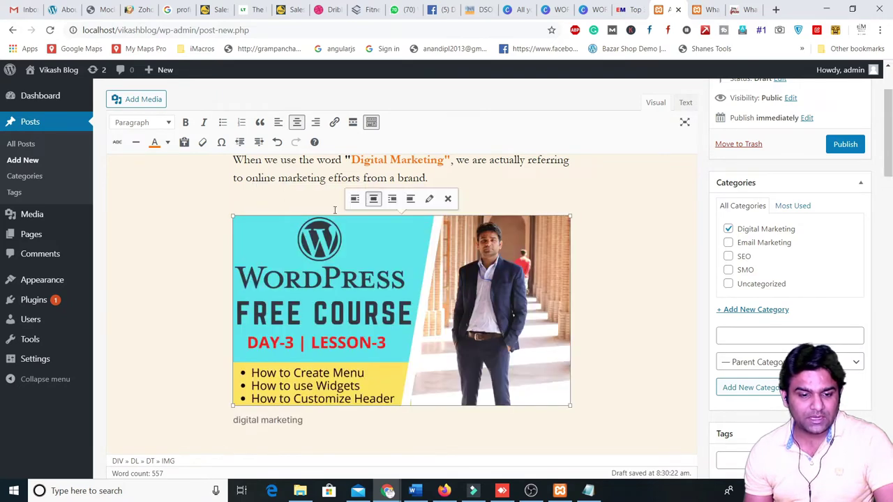
pyautogui.click(392, 196)
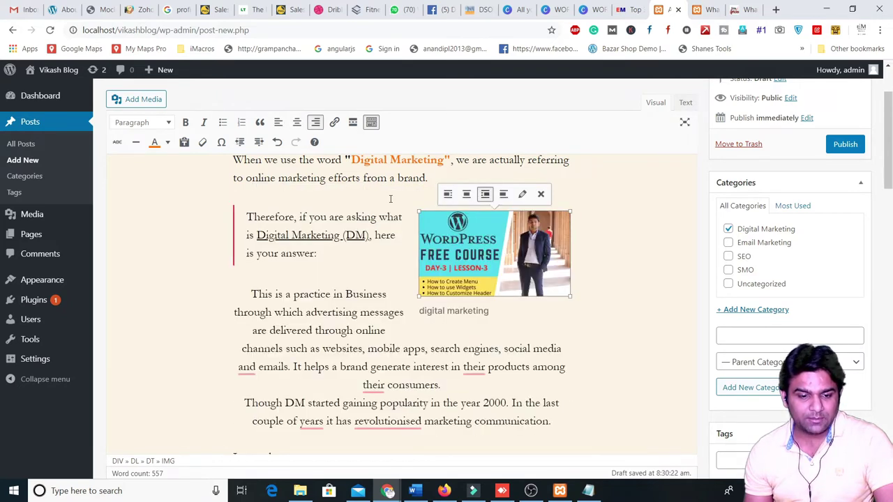
pyautogui.click(503, 194)
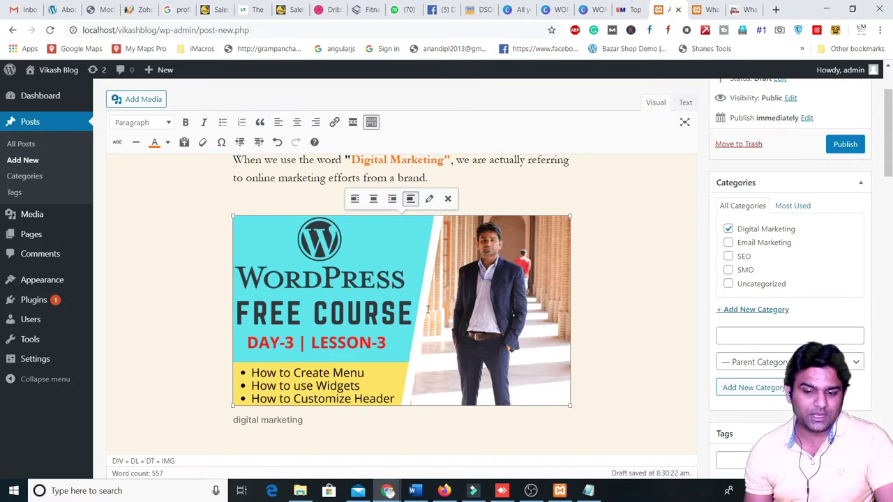
# - Deselect the image and clear an accidental text selection near its caption
pyautogui.scroll(-1, 426, 309)
pyautogui.click(237, 364)
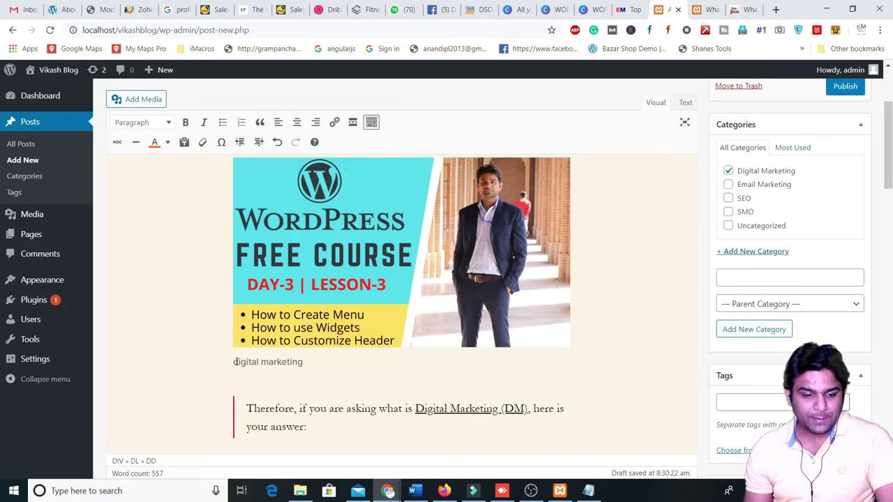
pyautogui.moveTo(312, 367); pyautogui.dragTo(252, 370)
pyautogui.click(244, 362)
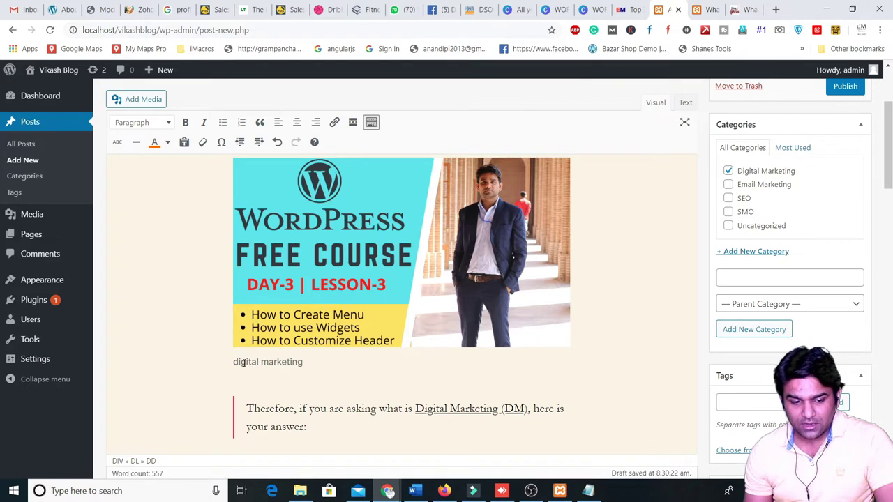
pyautogui.scroll(-4, 560, 216)
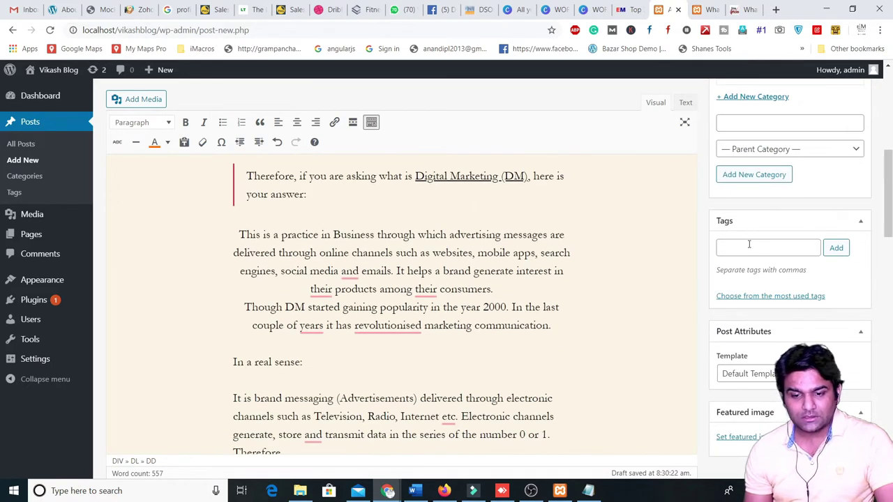
pyautogui.scroll(4, 423, 233)
pyautogui.scroll(-2, 566, 251)
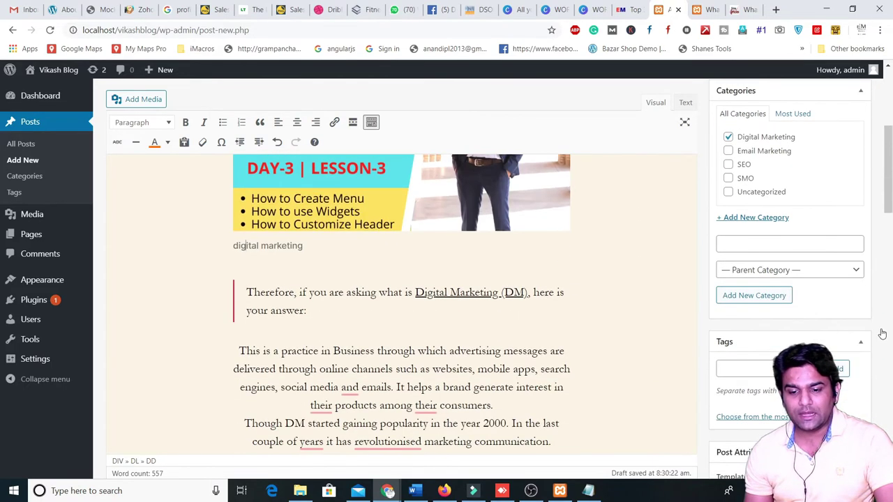
# - Add the tags 'digital marketing' and 'what is digital marketing' to the post
pyautogui.click(730, 369)
pyautogui.write('digit')
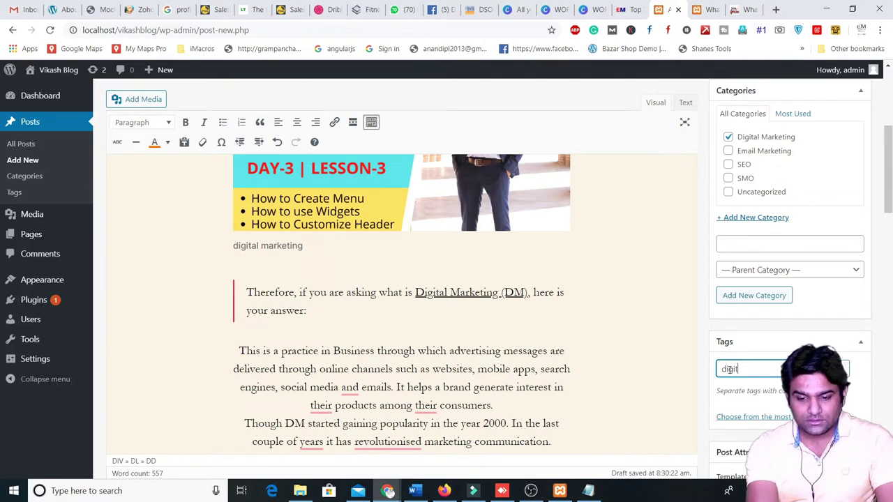
pyautogui.write('al marketin')
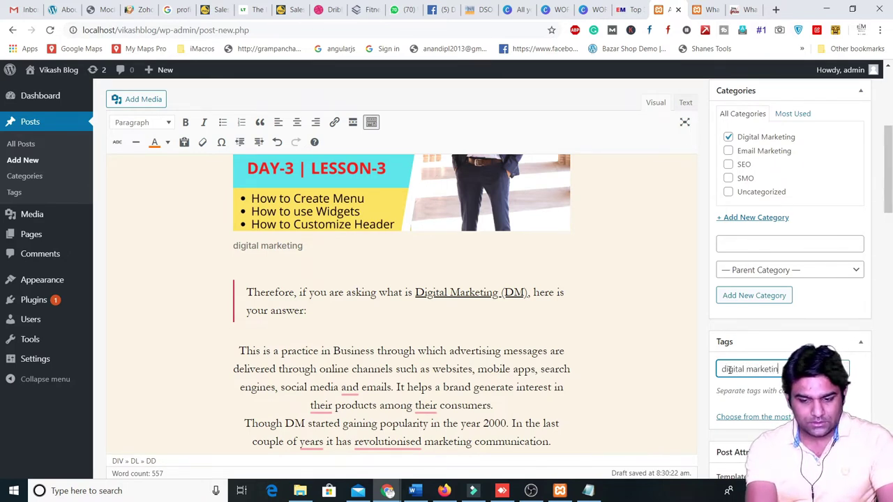
pyautogui.press('Return')
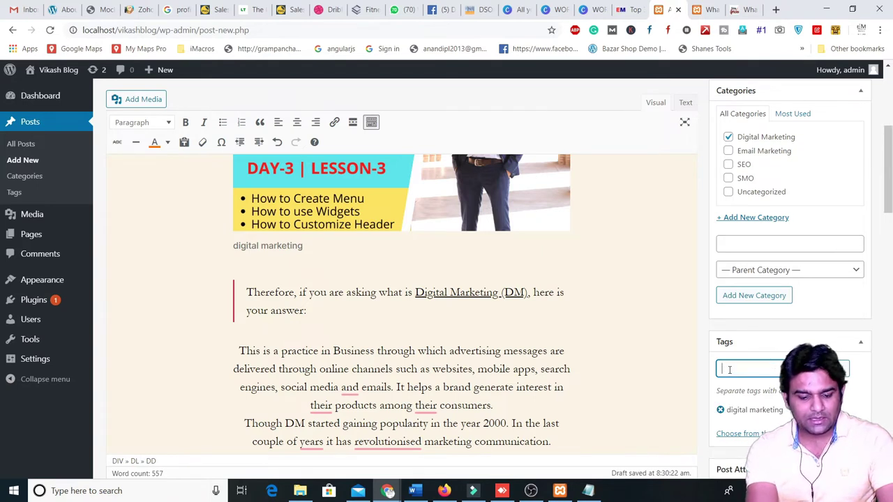
pyautogui.write('what is digital ma')
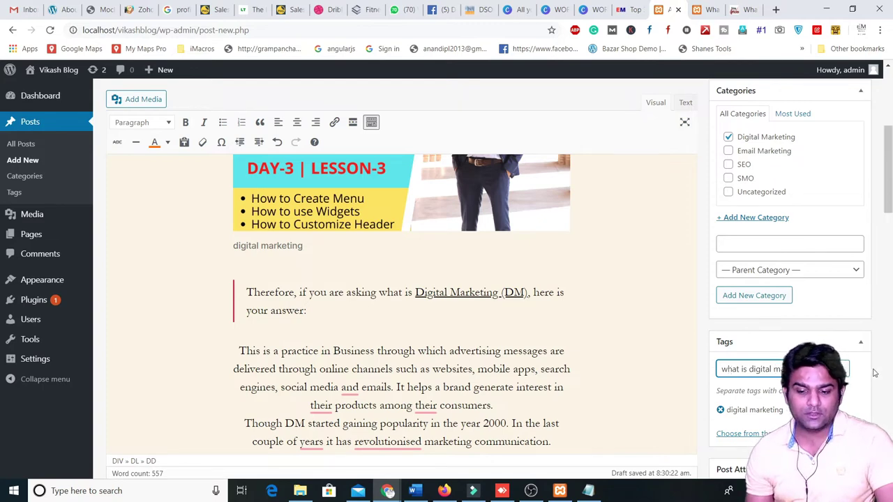
pyautogui.press('Return')
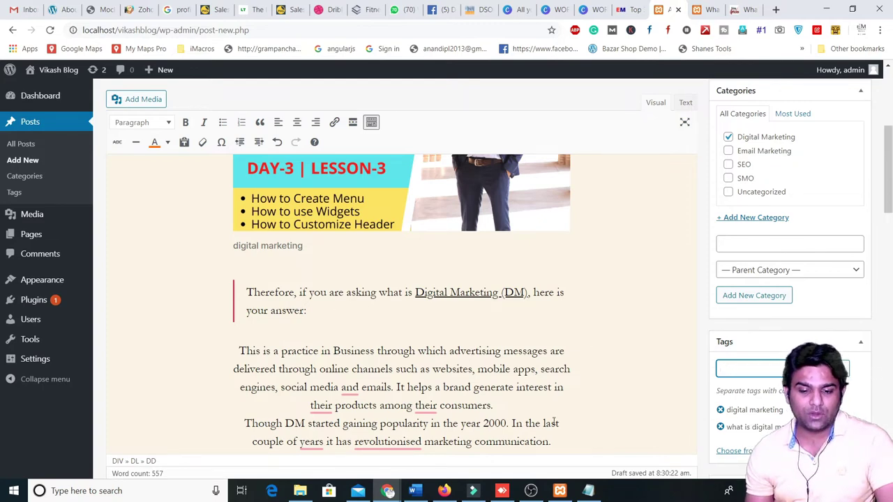
# - Upload the 'wordpress day 4' image and set it as the post's featured image
pyautogui.scroll(-2, 716, 442)
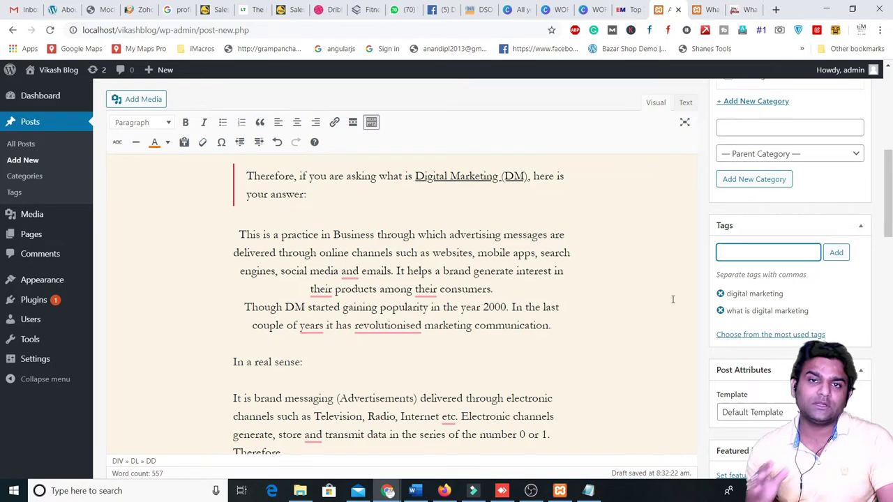
pyautogui.scroll(-2, 672, 300)
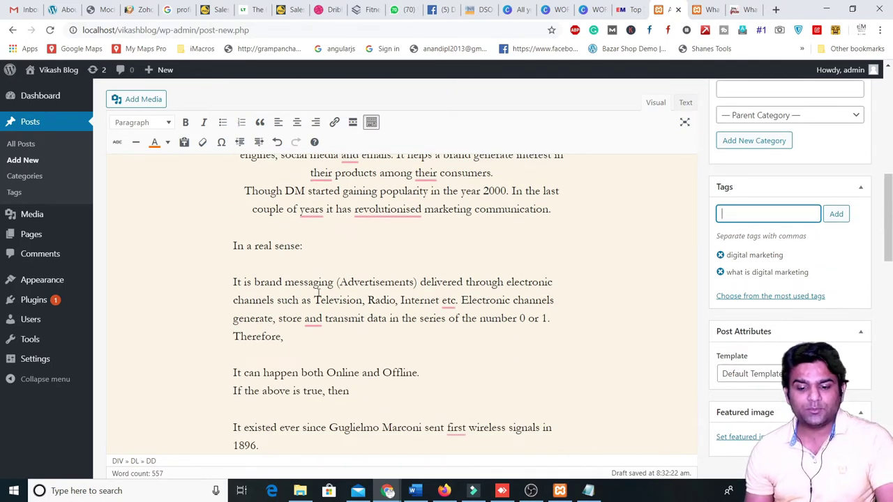
pyautogui.click(741, 437)
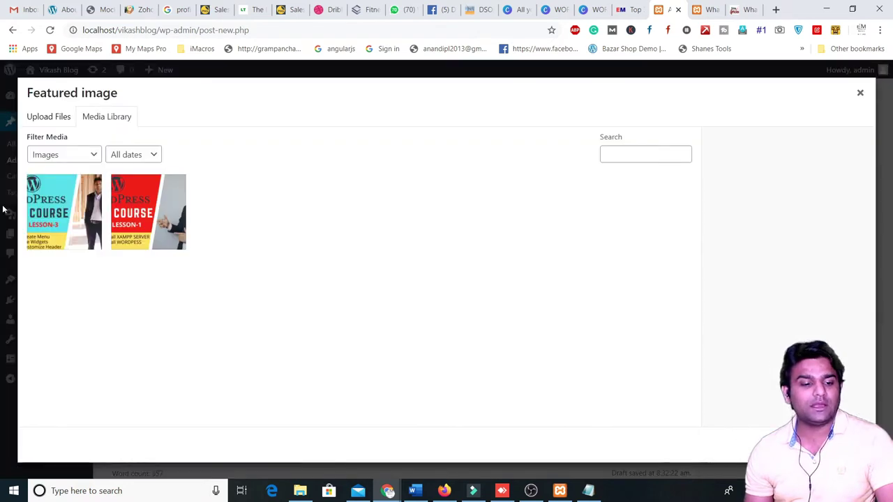
pyautogui.click(62, 154)
pyautogui.click(62, 125)
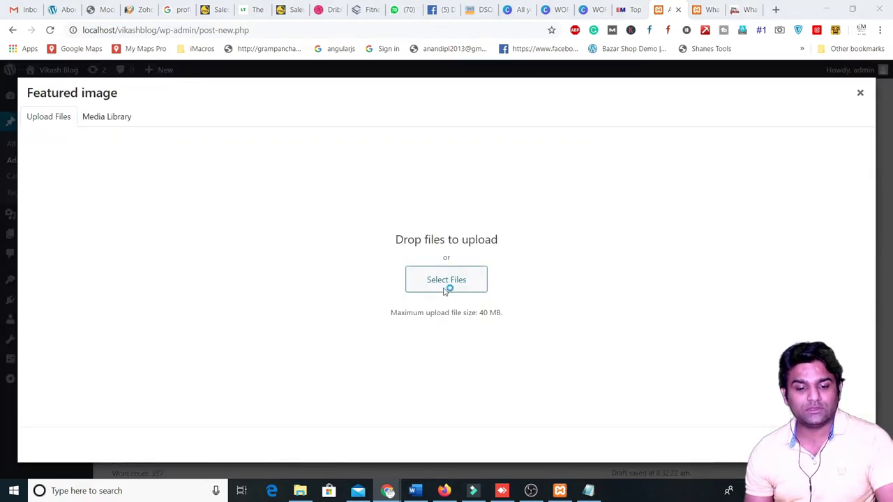
pyautogui.click(447, 286)
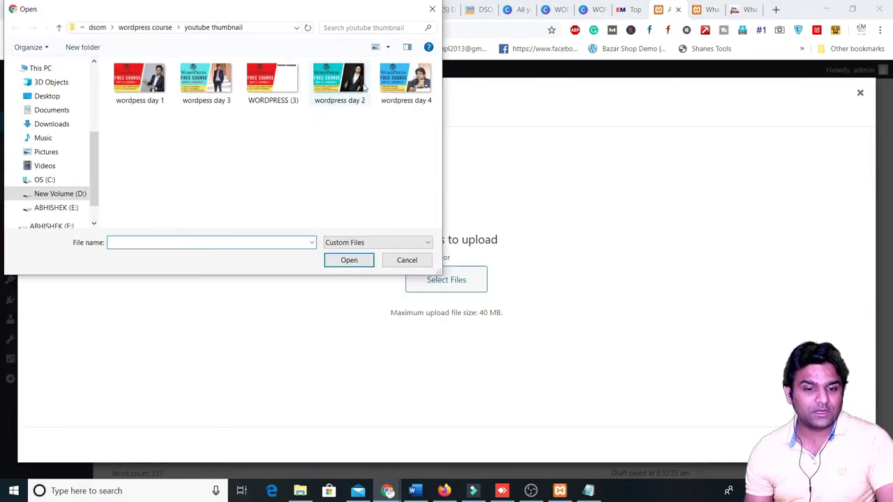
pyautogui.click(406, 82)
pyautogui.click(348, 259)
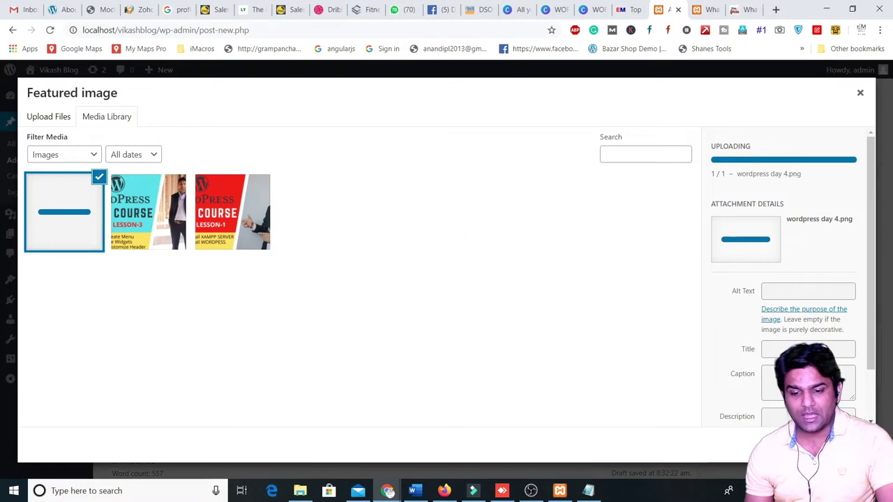
pyautogui.click(820, 444)
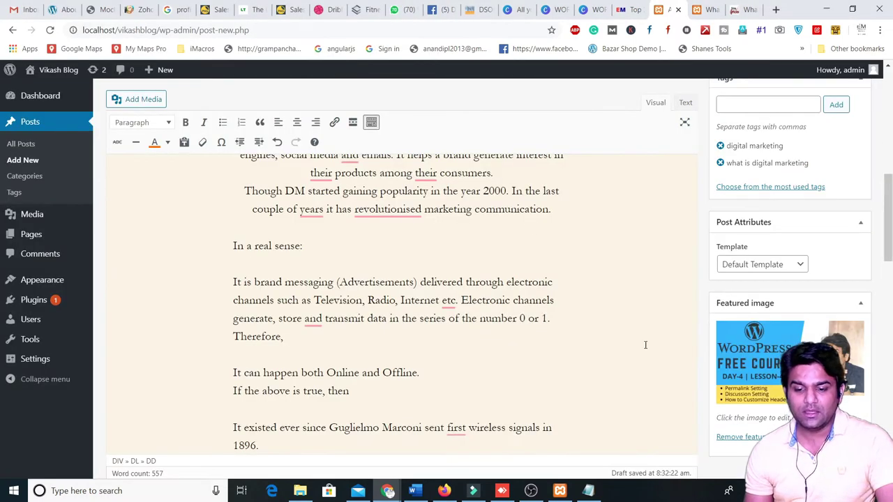
# - Preview the draft on the front end, scroll through it, and return to the editor tab
pyautogui.scroll(6, 414, 319)
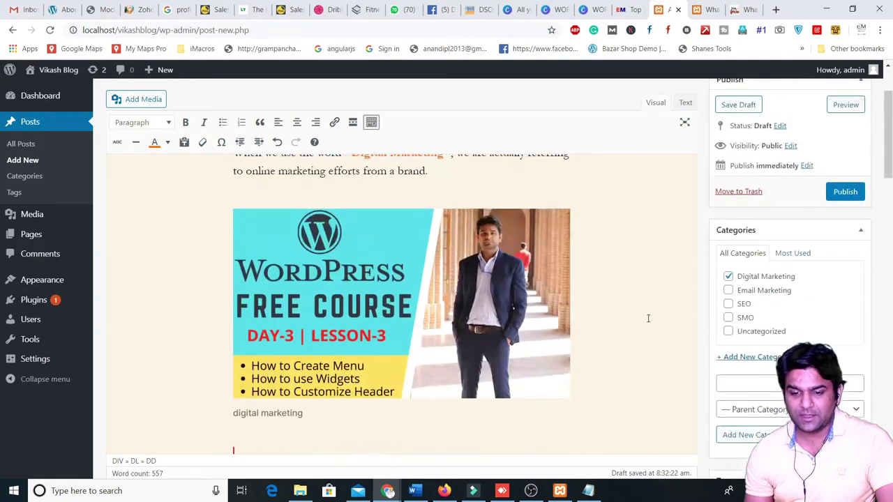
pyautogui.scroll(-2, 688, 309)
pyautogui.scroll(-1, 739, 334)
pyautogui.scroll(4, 746, 279)
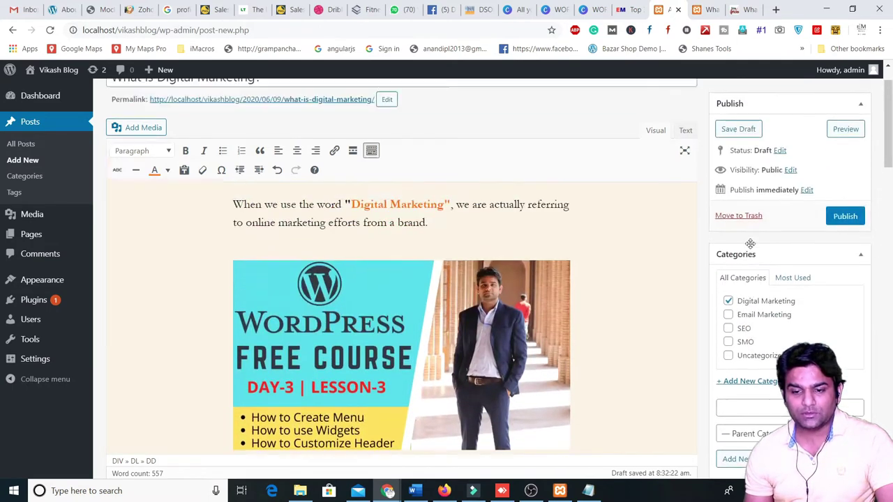
pyautogui.click(846, 156)
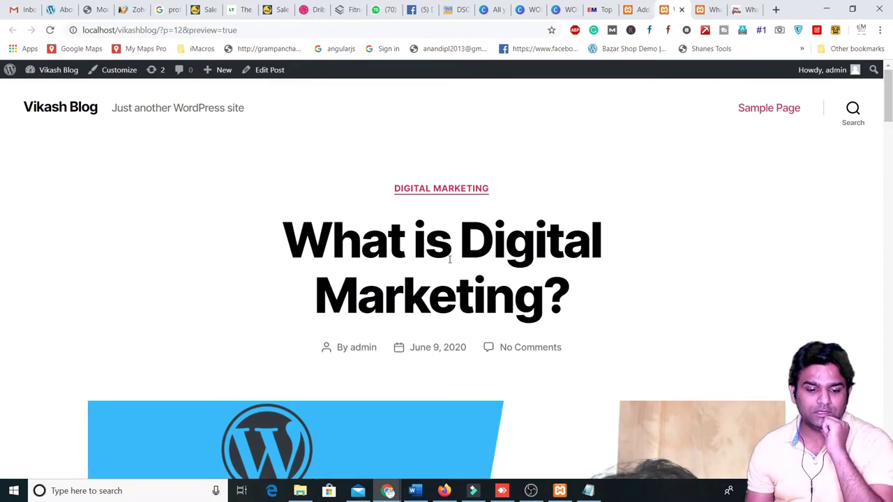
pyautogui.scroll(-4, 434, 277)
pyautogui.scroll(-4, 526, 189)
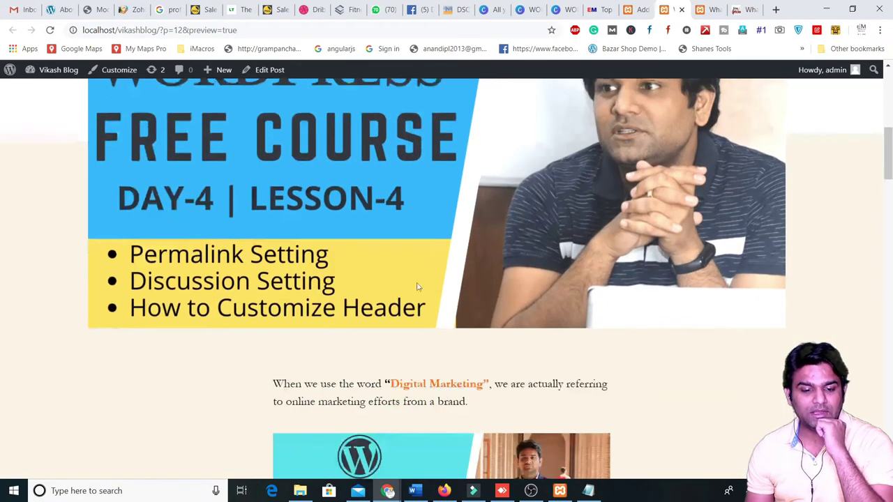
pyautogui.moveTo(255, 267); pyautogui.dragTo(554, 268)
pyautogui.scroll(-3, 347, 138)
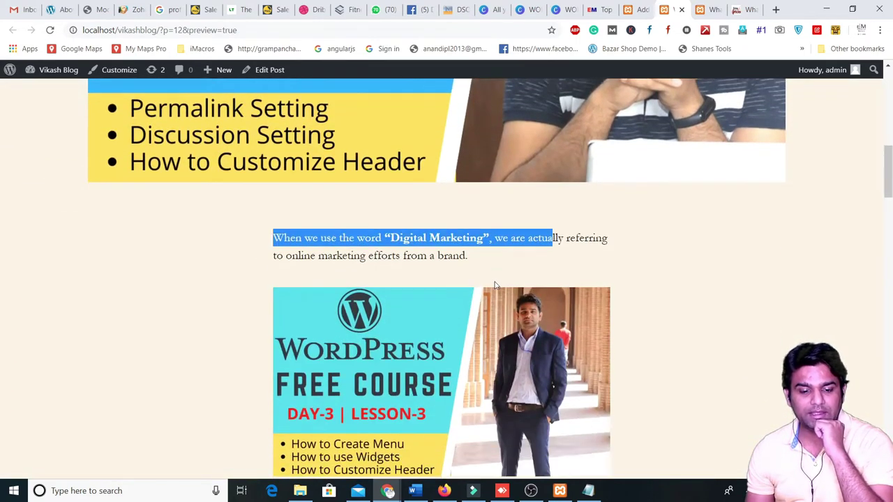
pyautogui.scroll(-11, 469, 216)
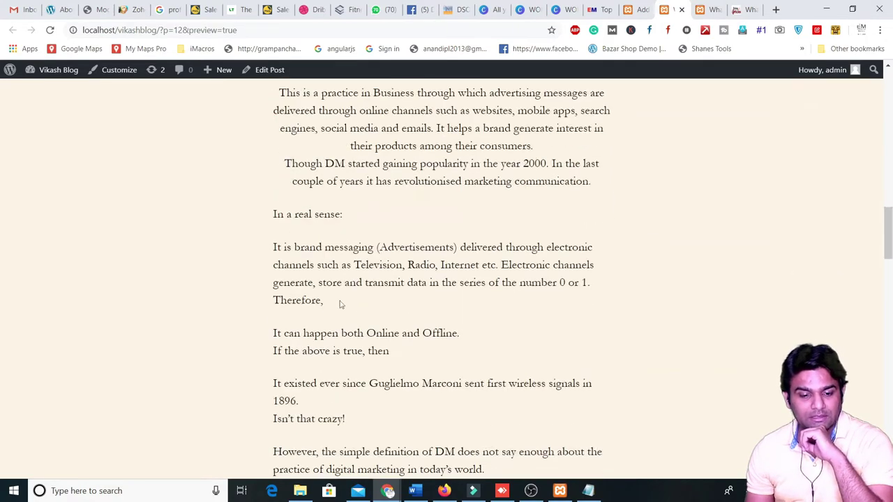
pyautogui.scroll(-15, 413, 307)
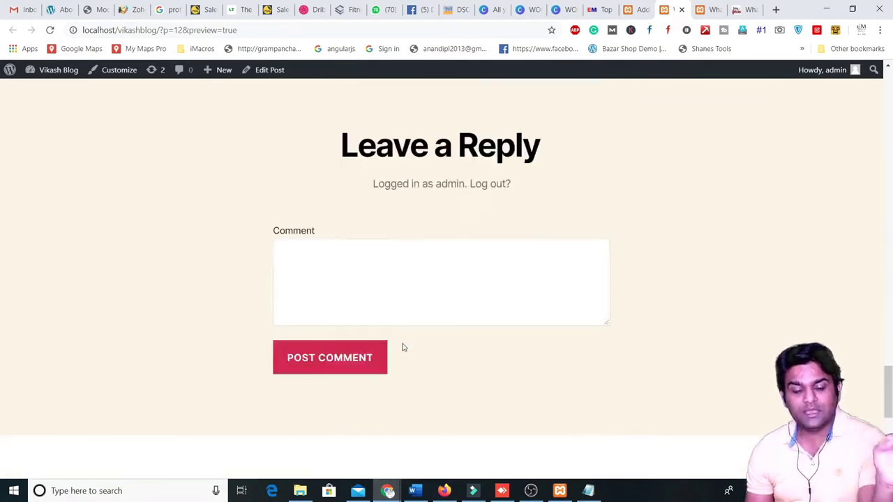
pyautogui.scroll(20, 403, 346)
pyautogui.scroll(15, 398, 255)
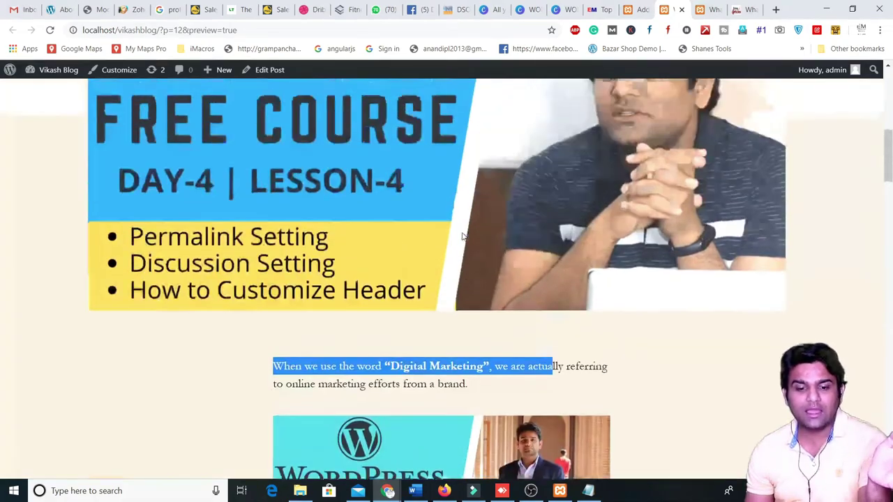
pyautogui.scroll(1, 433, 266)
pyautogui.scroll(-10, 435, 265)
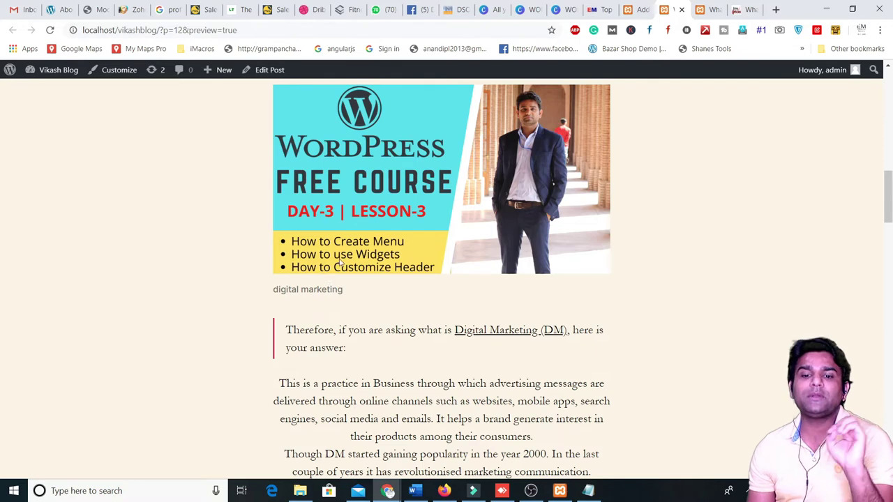
pyautogui.click(646, 6)
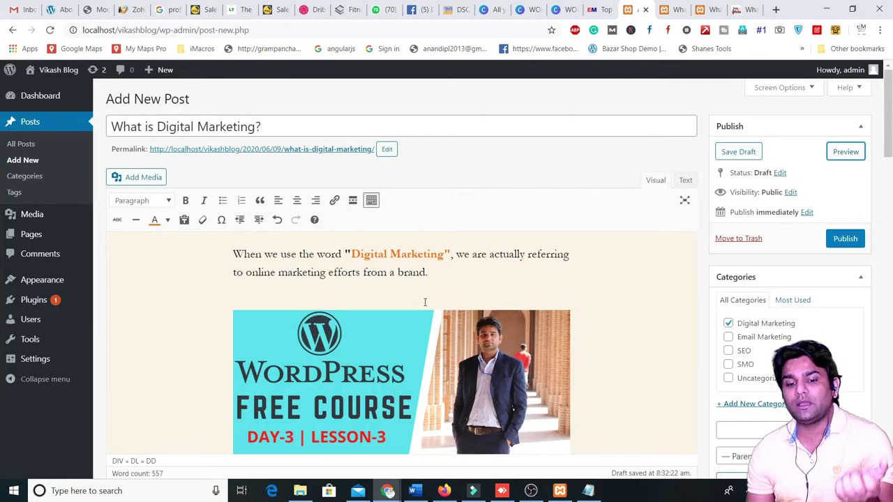
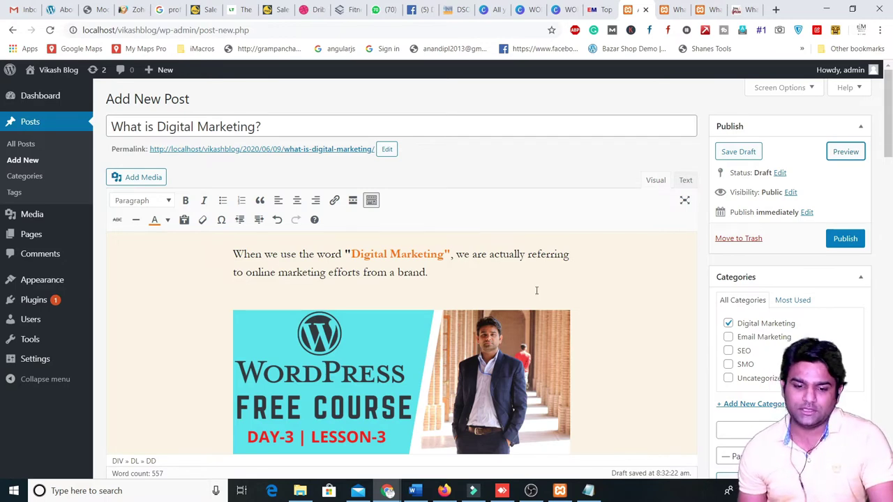
# - Save the 'What is Digital Marketing?' post, with its category and featured image, as a draft
pyautogui.scroll(-5, 536, 291)
pyautogui.scroll(5, 634, 325)
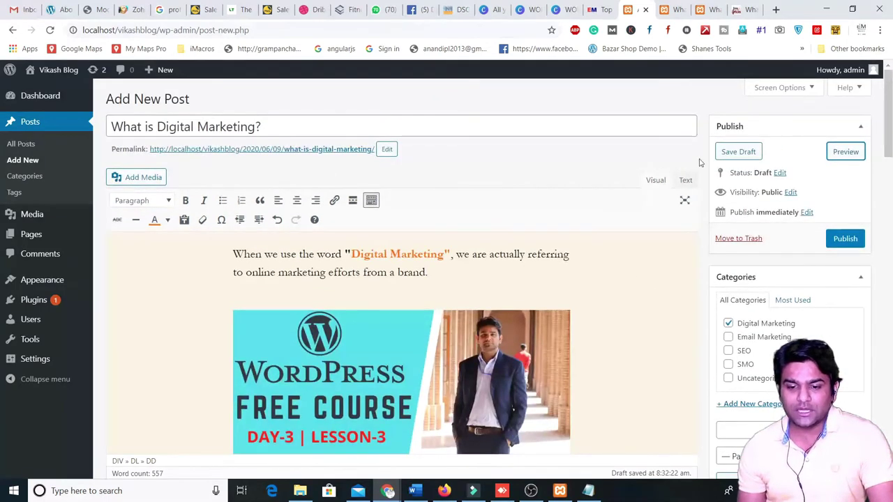
pyautogui.click(740, 152)
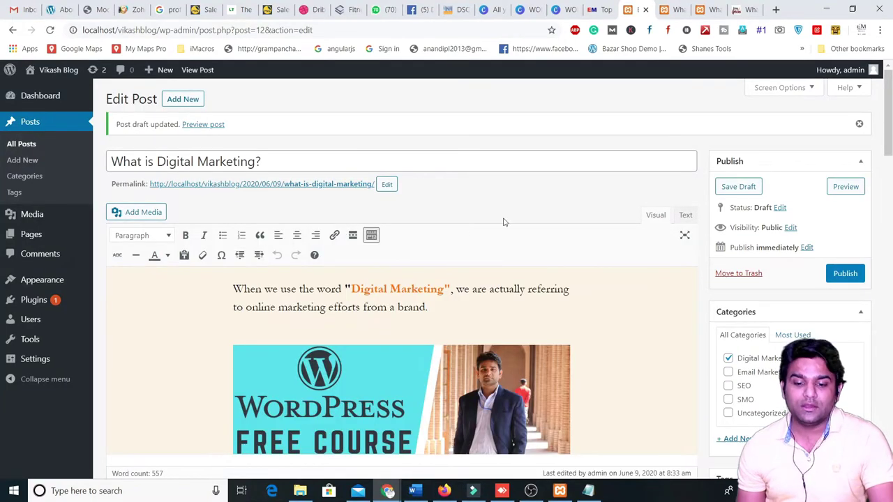
pyautogui.scroll(-5, 595, 209)
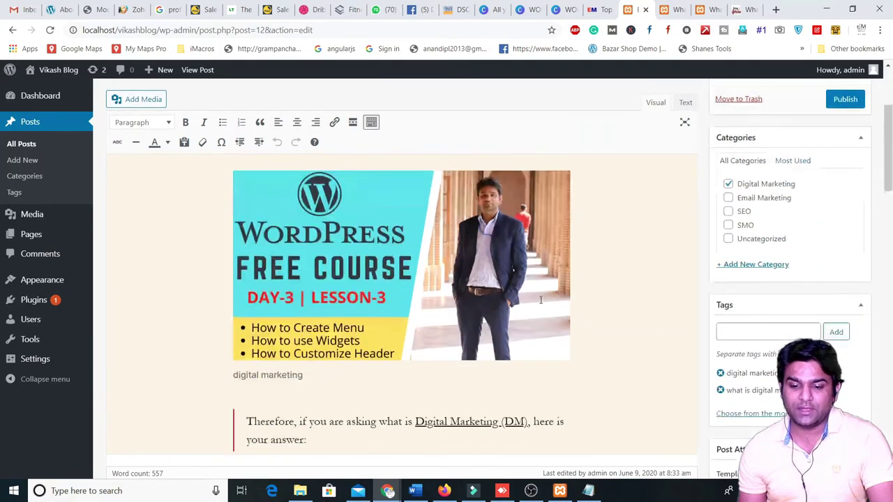
pyautogui.scroll(5, 363, 313)
pyautogui.scroll(-10, 509, 322)
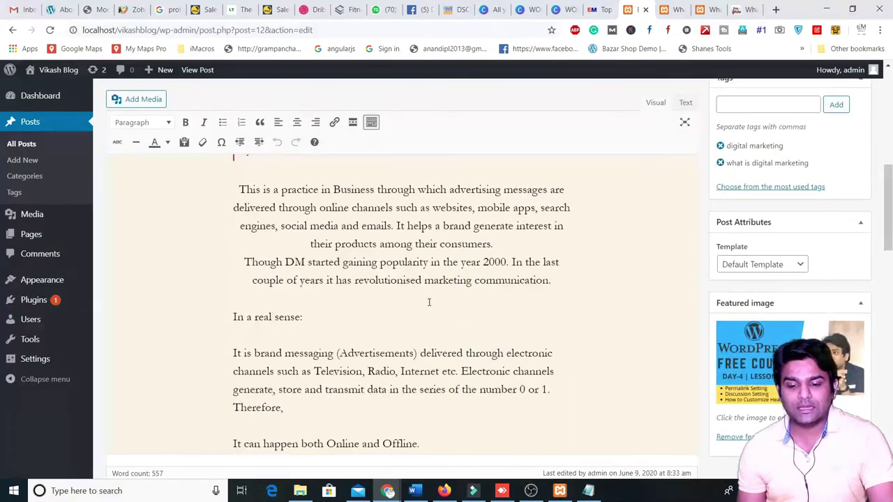
pyautogui.scroll(10, 393, 334)
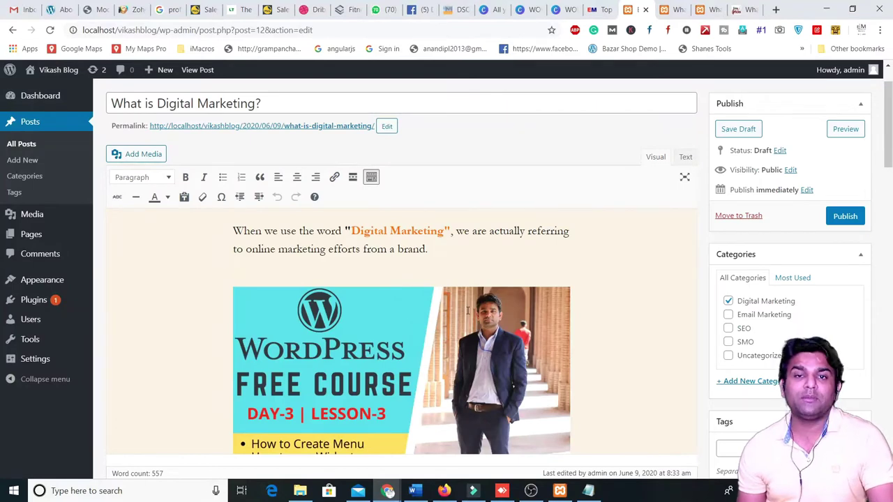
pyautogui.scroll(1, 358, 272)
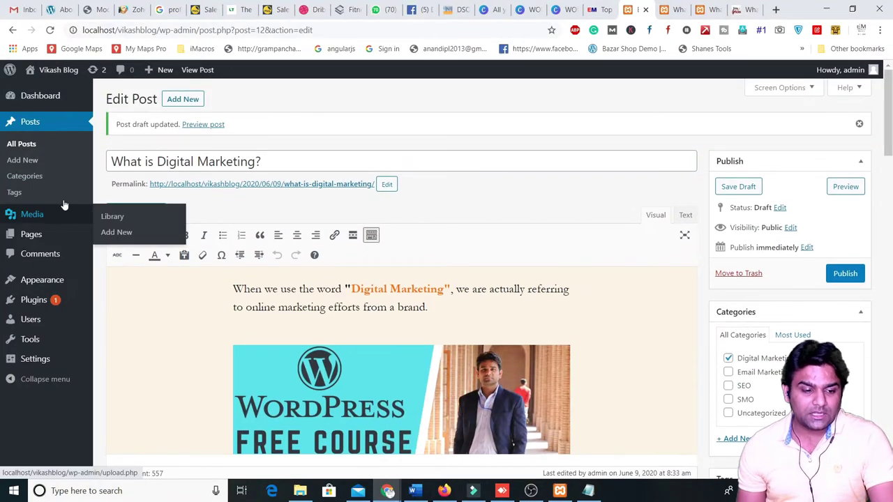
pyautogui.moveTo(29, 241)
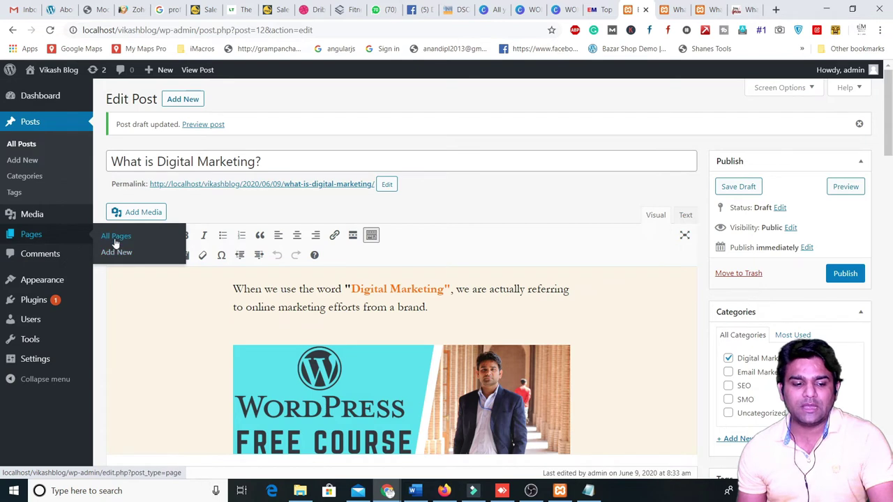
# - Go to All Pages and start a new blank page with Add New
pyautogui.click(116, 239)
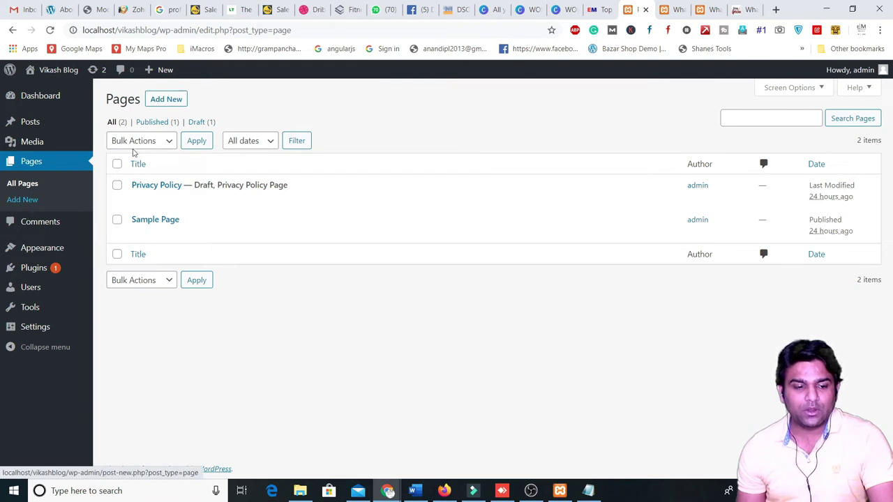
pyautogui.click(166, 100)
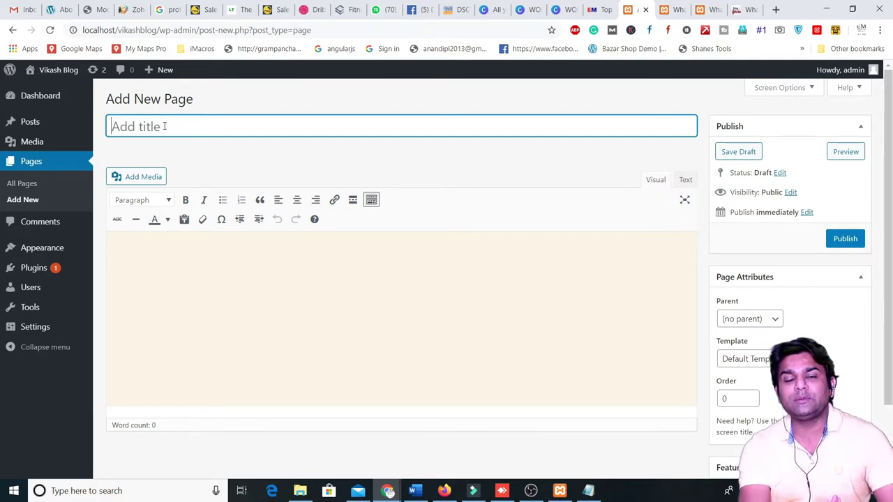
# - Title the page 'About us' and write 'this is an about us page' in the body
pyautogui.write('Ho')
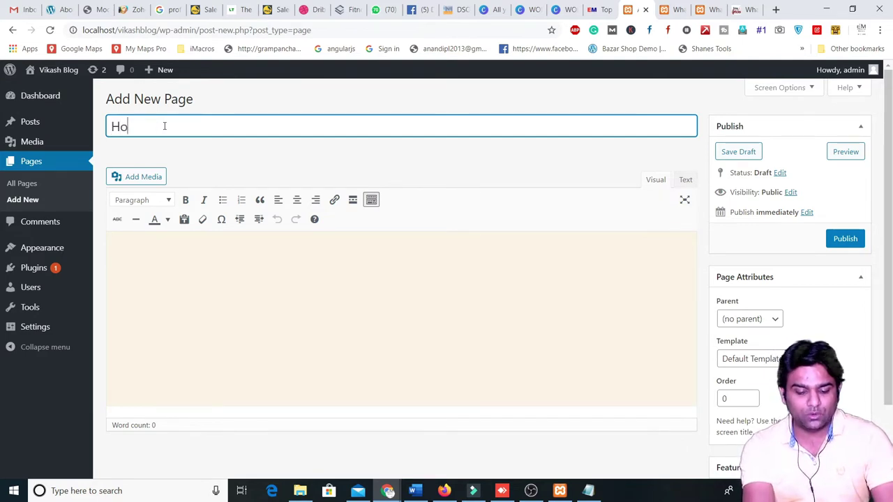
pyautogui.press('BackSpace')
pyautogui.press('BackSpace')
pyautogui.write('b')
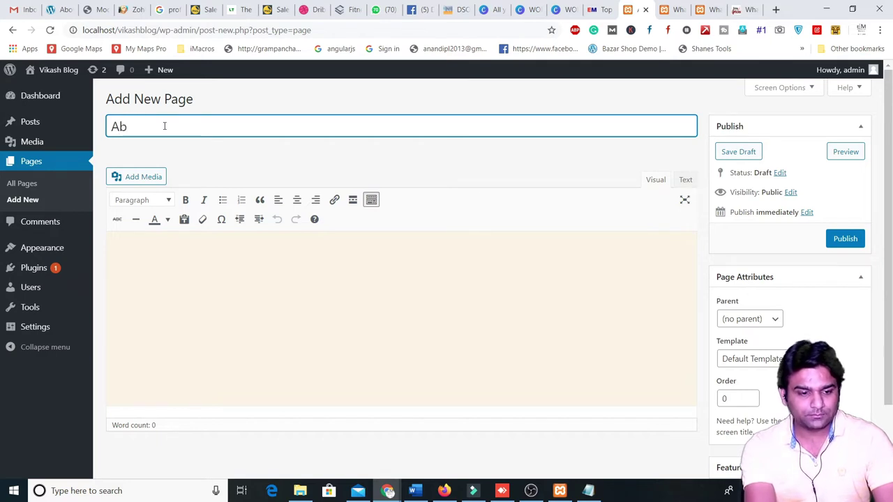
pyautogui.write('utut us')
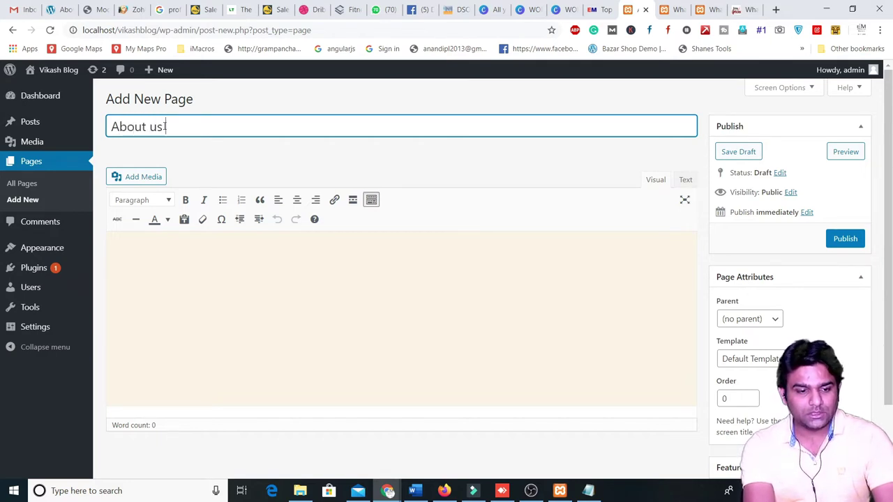
pyautogui.click(168, 273)
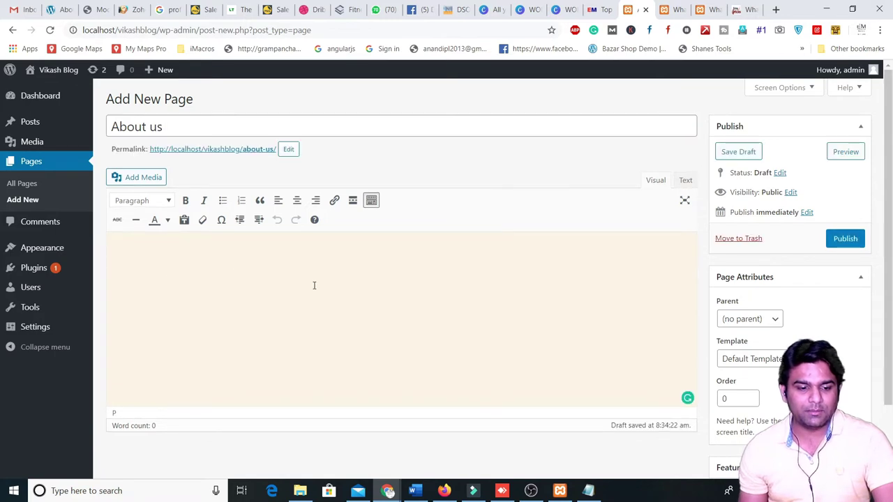
pyautogui.write('this ')
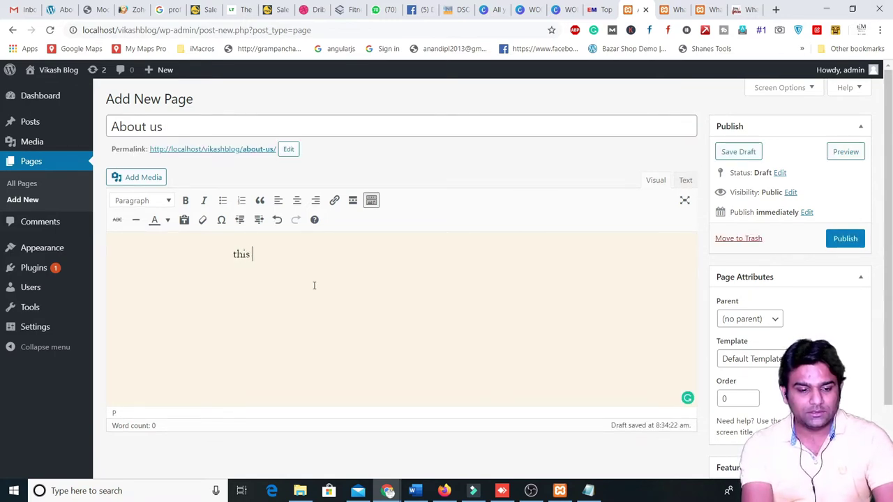
pyautogui.write('is a abo')
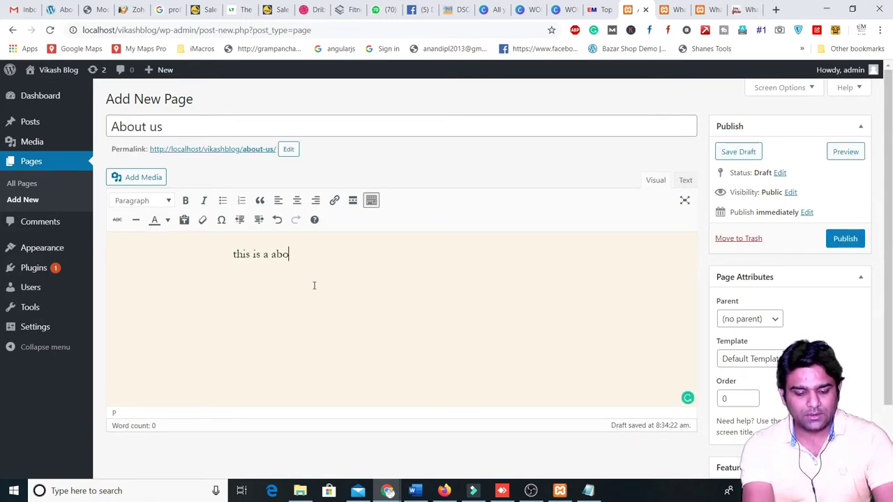
pyautogui.write('ut ius page')
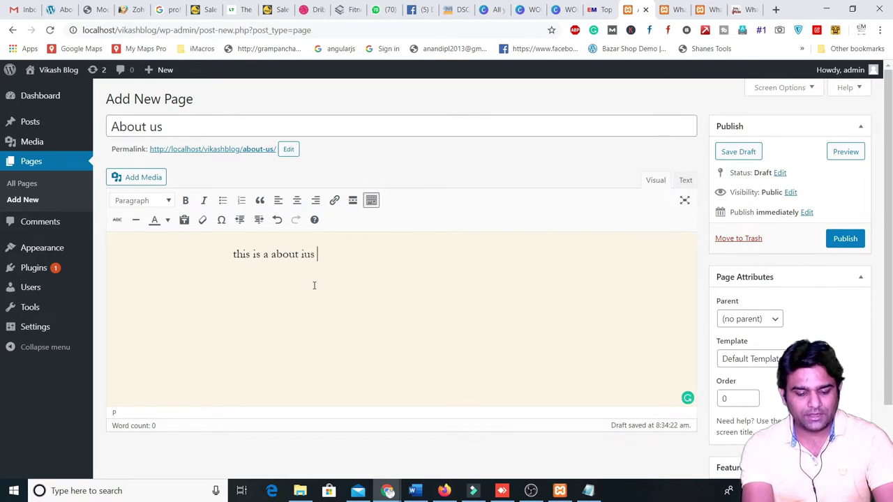
pyautogui.press('BackSpace')
pyautogui.press('BackSpace')
pyautogui.press('BackSpace')
pyautogui.press('BackSpace')
pyautogui.press('BackSpace')
pyautogui.press('BackSpace')
pyautogui.press('BackSpace')
pyautogui.press('BackSpace')
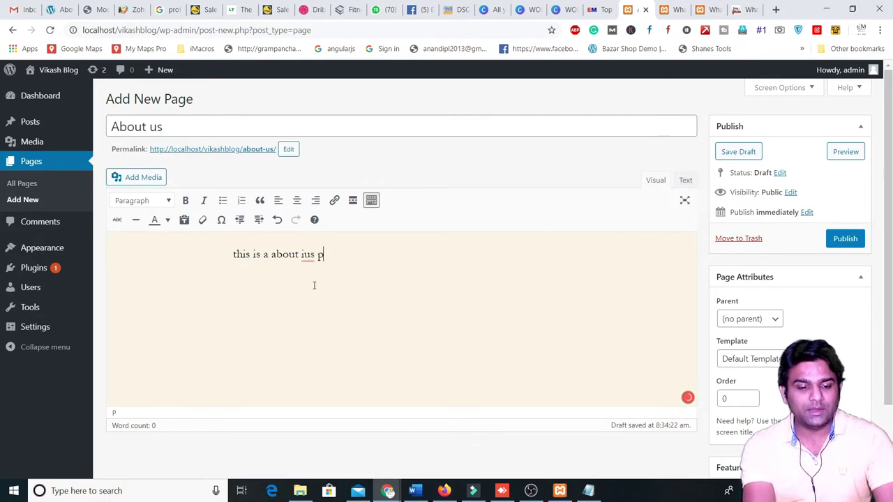
pyautogui.write('us page')
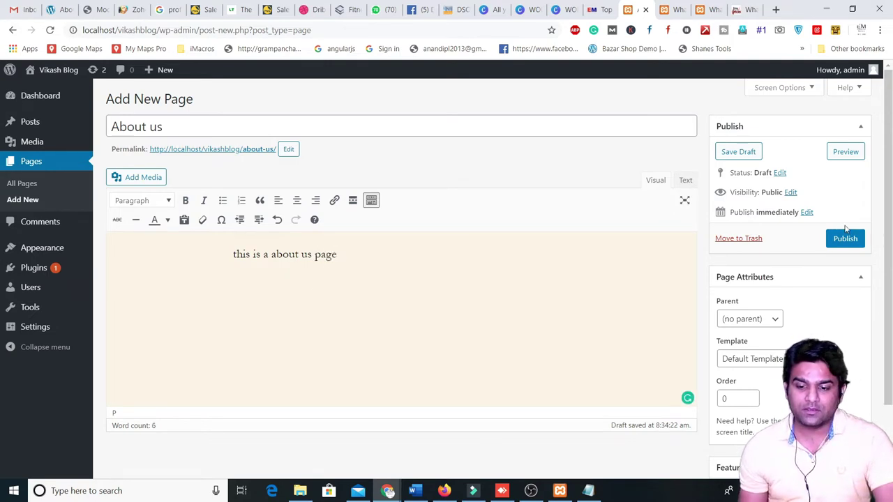
pyautogui.scroll(-2, 728, 363)
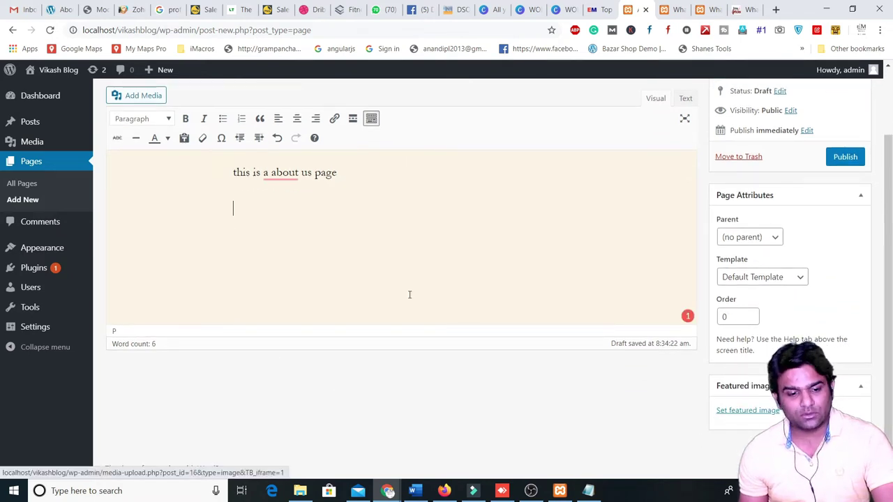
pyautogui.scroll(2, 409, 295)
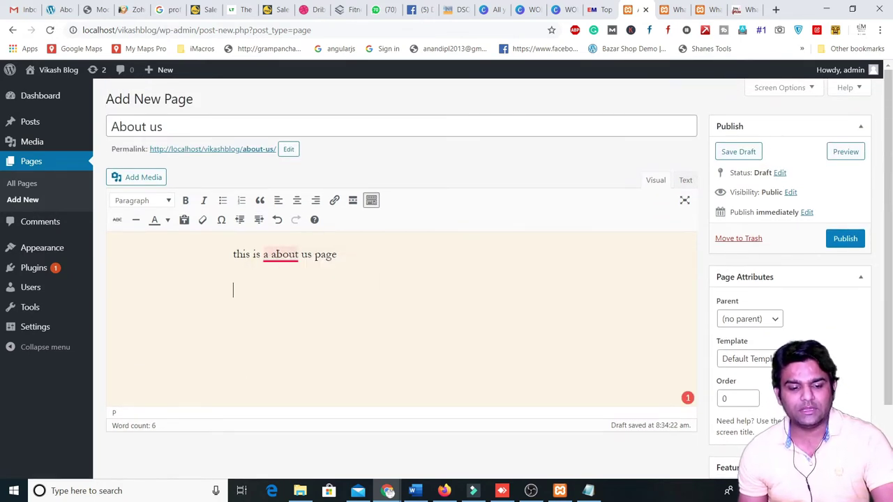
pyautogui.moveTo(279, 258)
pyautogui.click(285, 278)
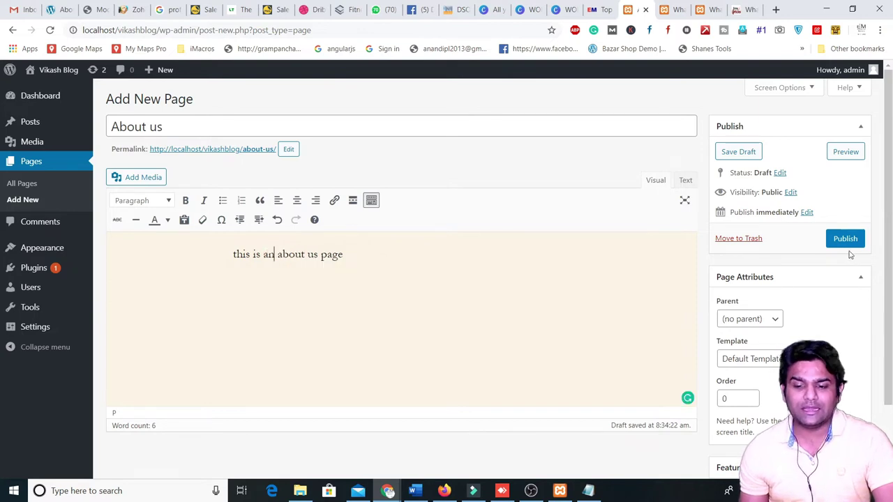
# - Keep no parent page and the Default Template, then publish the About us page
pyautogui.scroll(-2, 851, 249)
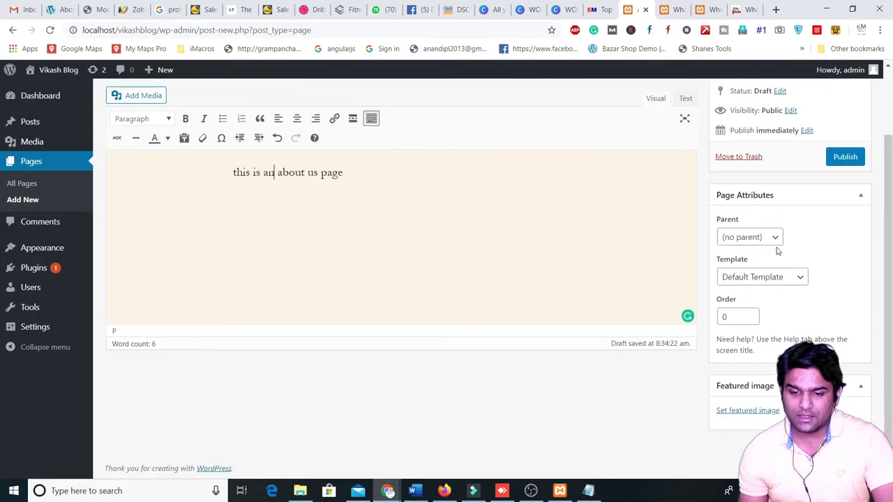
pyautogui.click(775, 242)
pyautogui.click(777, 244)
pyautogui.click(778, 279)
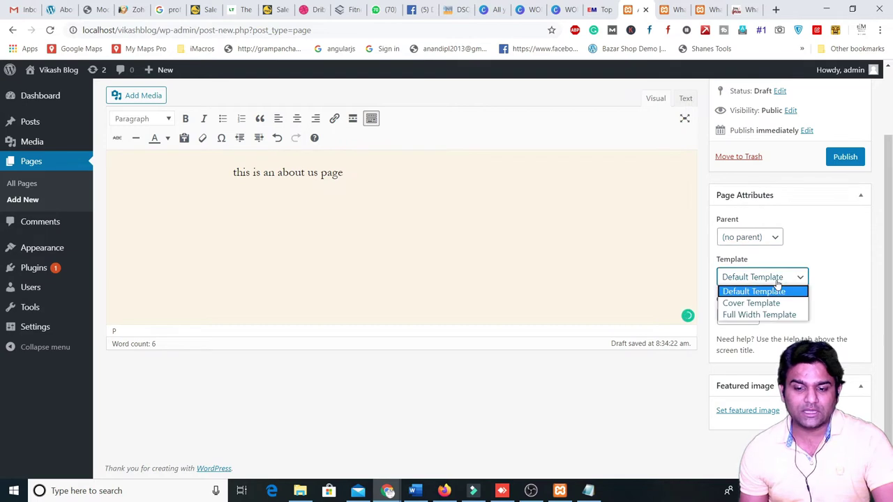
pyautogui.click(777, 279)
pyautogui.click(777, 279)
pyautogui.click(356, 270)
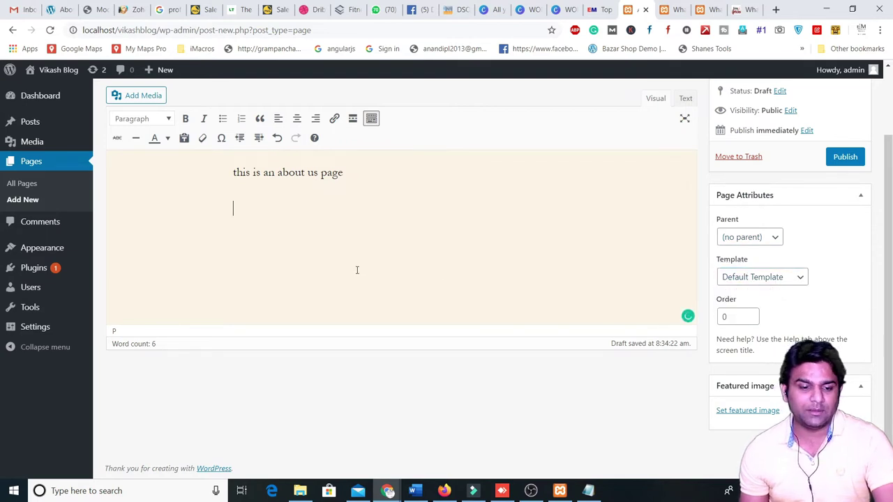
pyautogui.scroll(1, 357, 270)
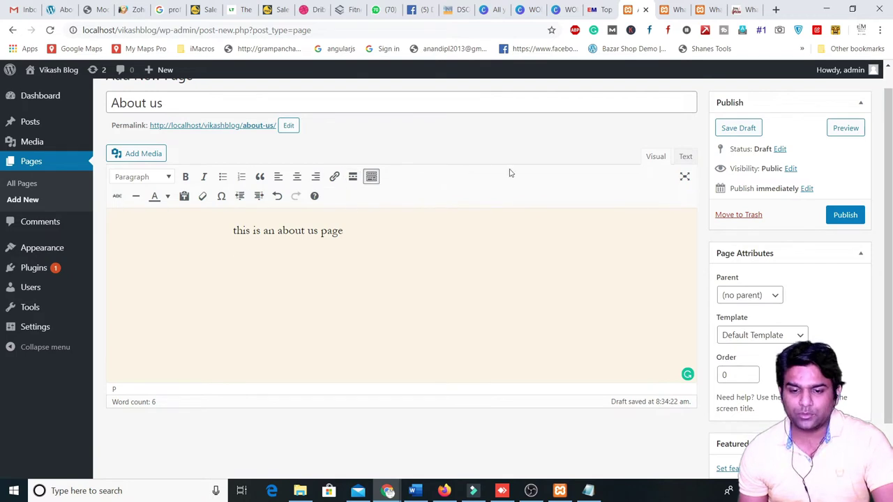
pyautogui.click(845, 214)
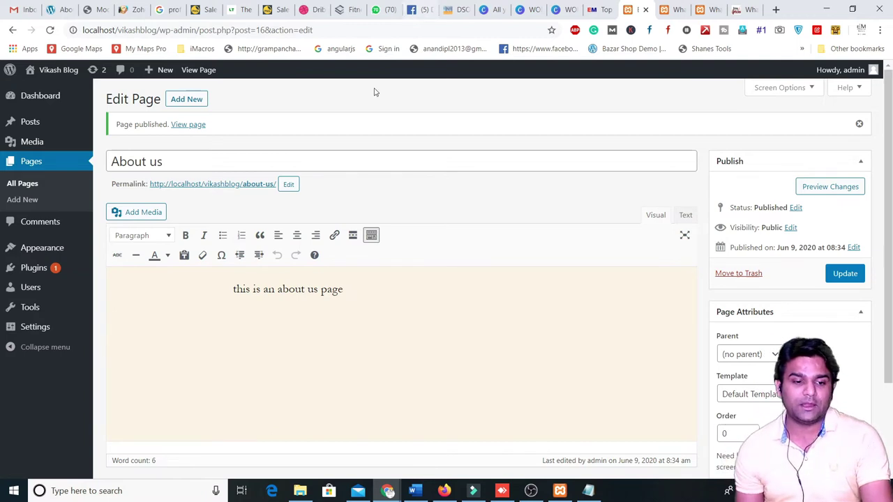
# - Create a new page titled 'Contact us' and publish it
pyautogui.click(186, 101)
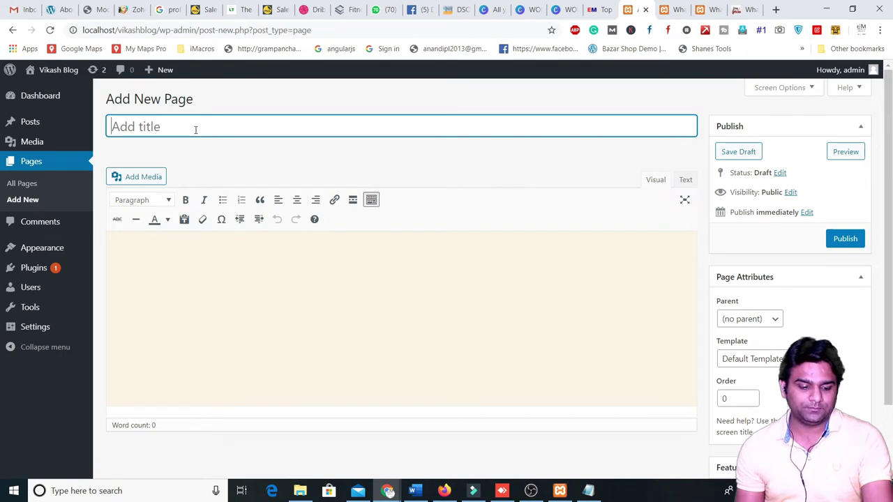
pyautogui.write('contact')
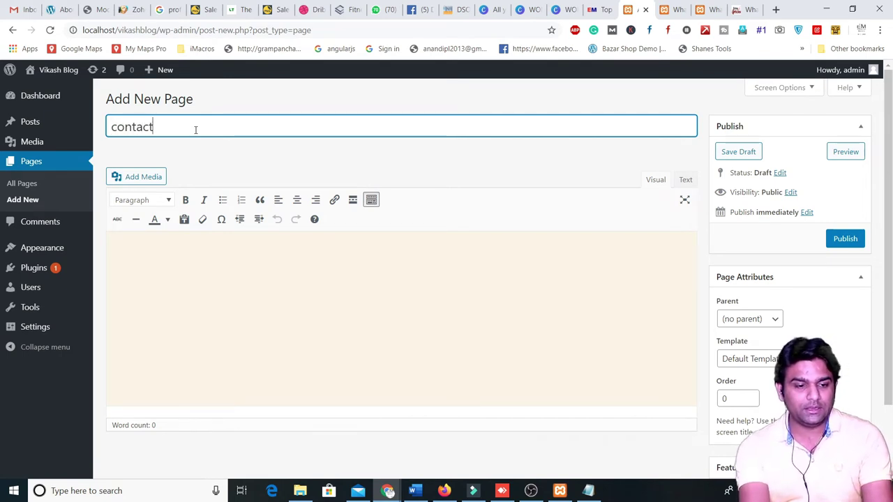
pyautogui.press('BackSpace')
pyautogui.press('BackSpace')
pyautogui.press('BackSpace')
pyautogui.press('BackSpace')
pyautogui.write('Co')
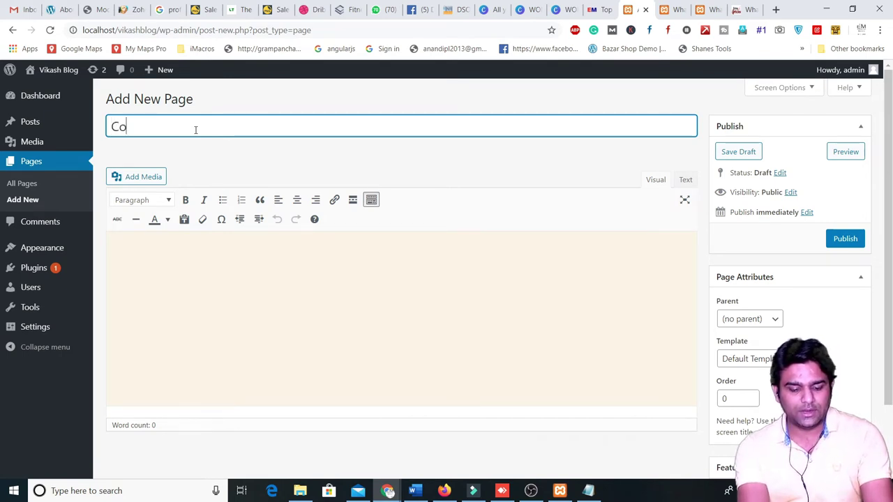
pyautogui.write('ntact us')
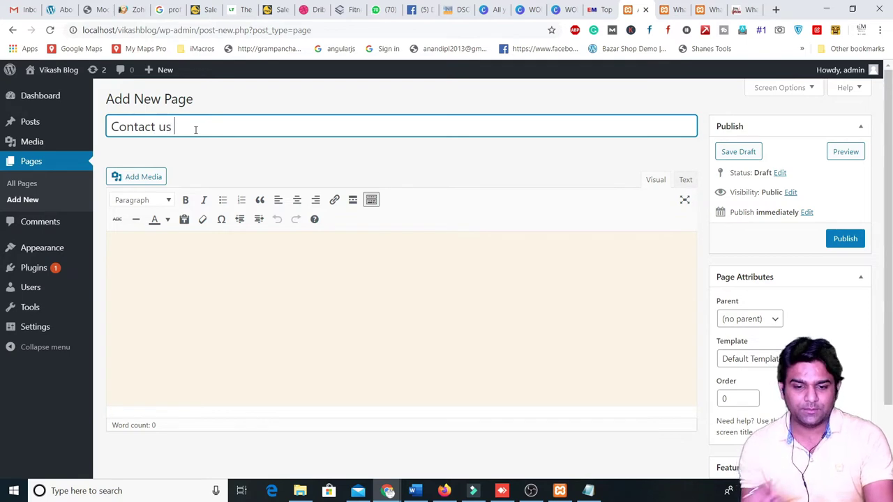
pyautogui.click(844, 243)
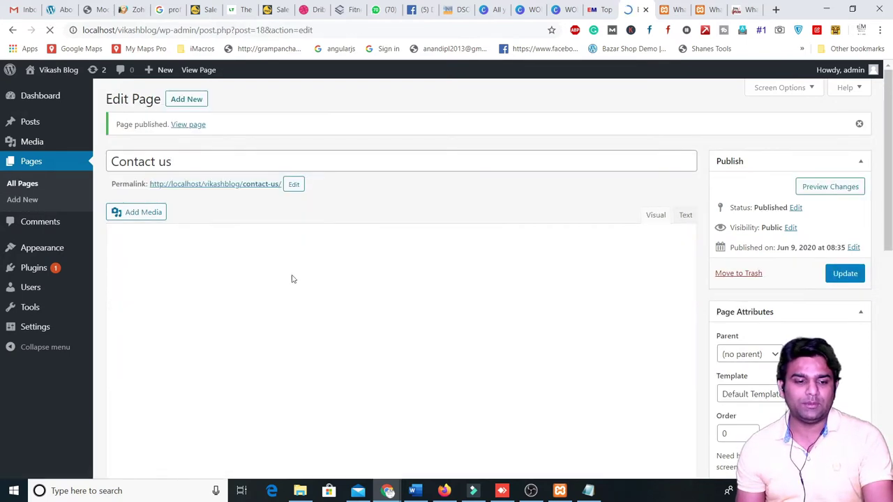
pyautogui.click(234, 304)
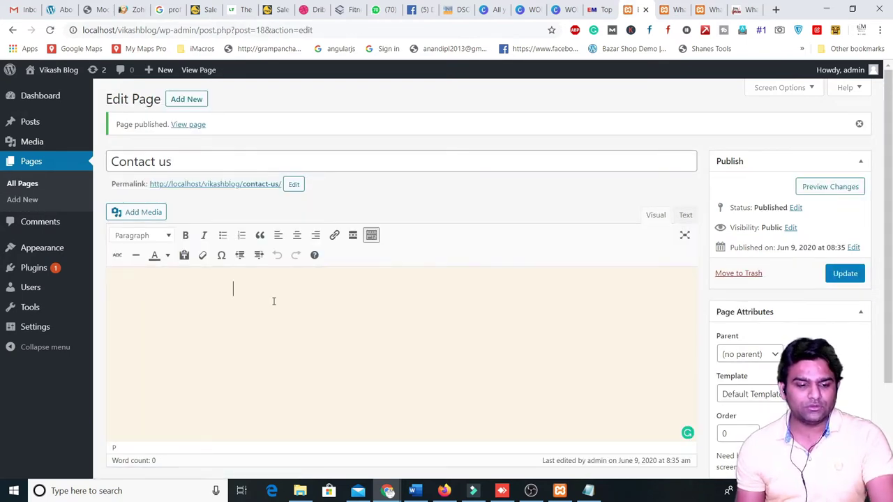
pyautogui.write('call')
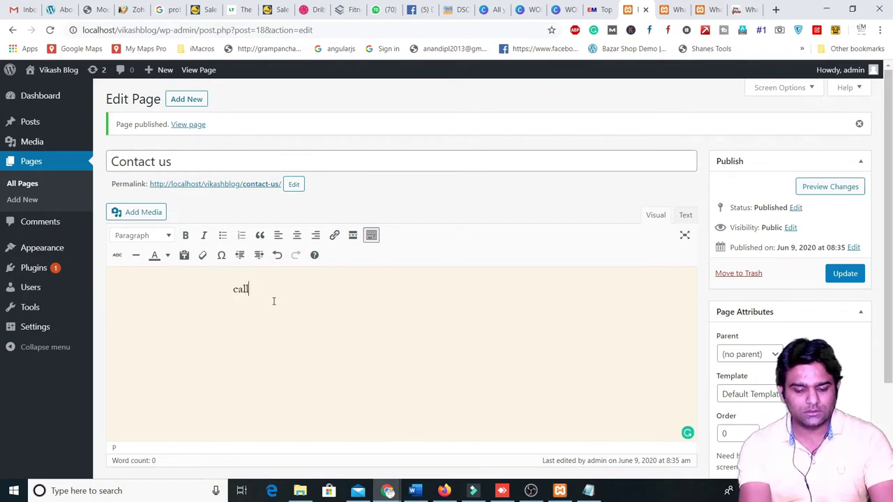
pyautogui.write(' us on 9')
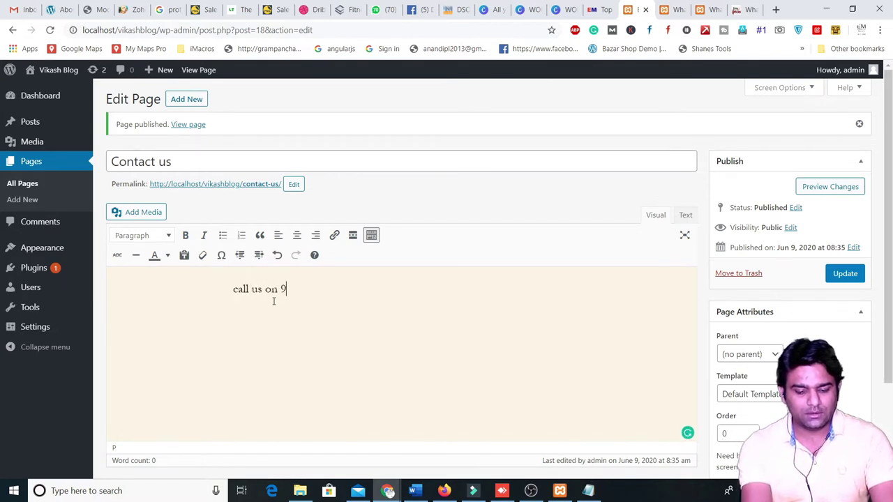
pyautogui.write('0XXXXX')
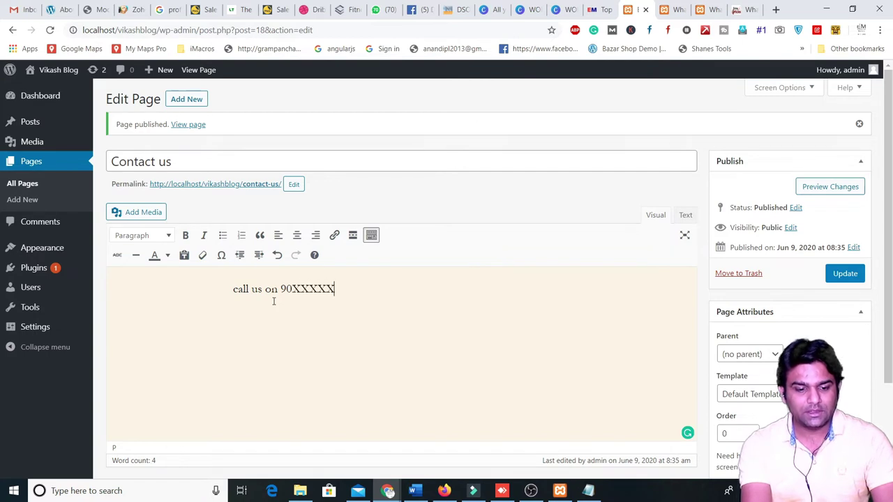
pyautogui.press('Return')
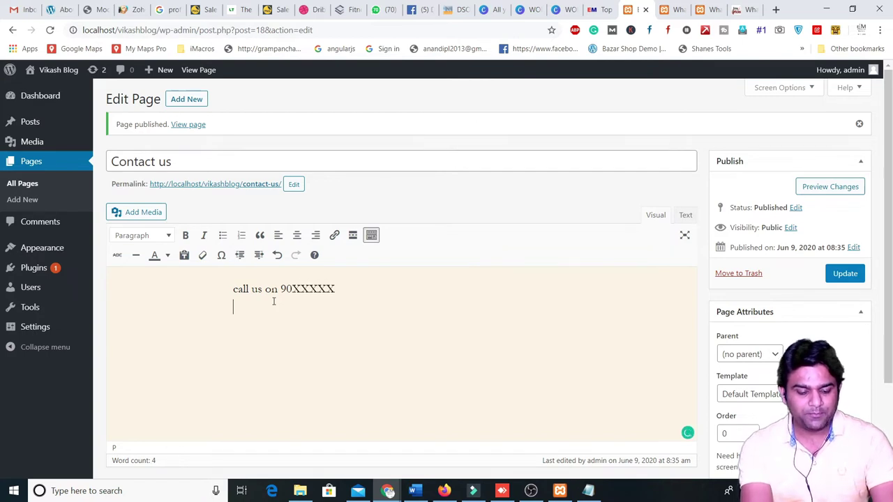
pyautogui.write('email; ')
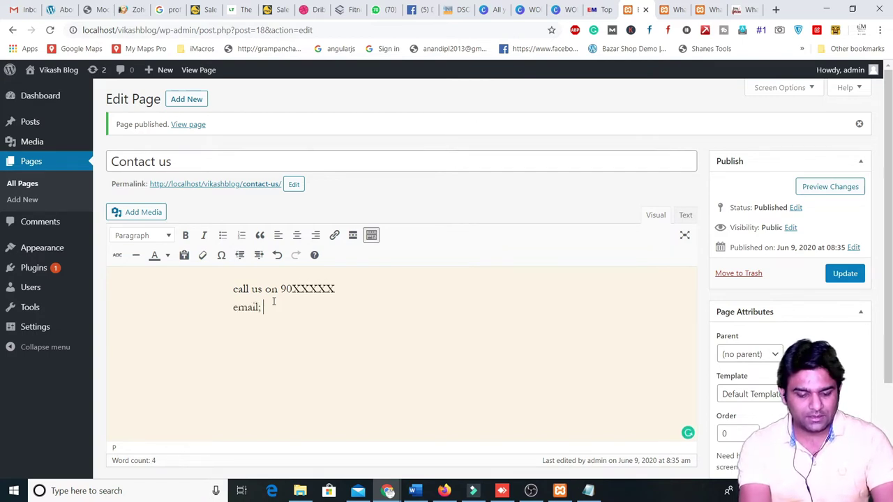
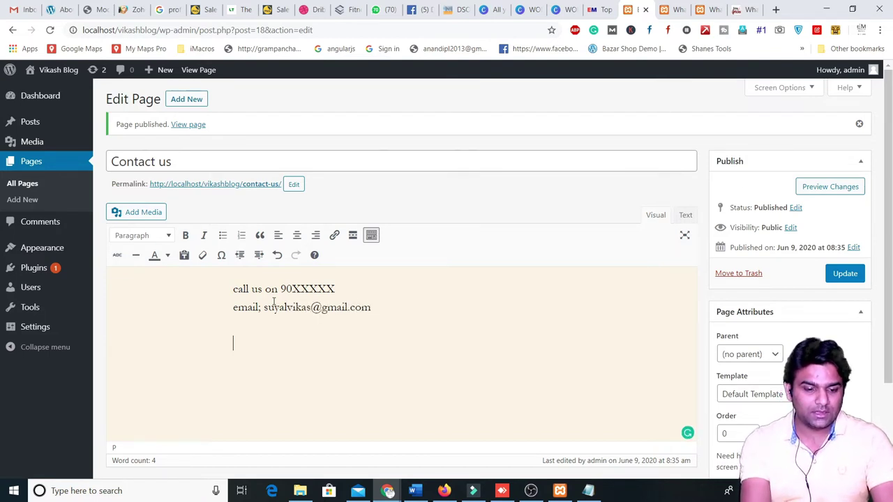
pyautogui.write('website www')
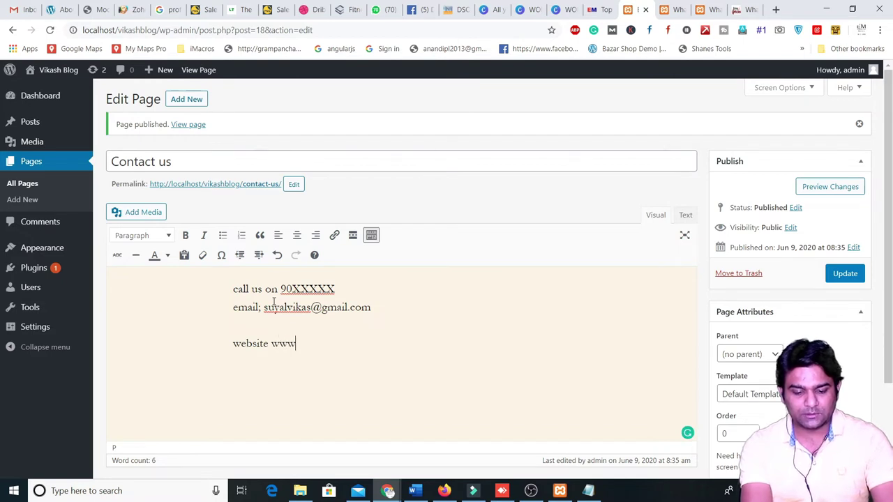
pyautogui.write('.dsp')
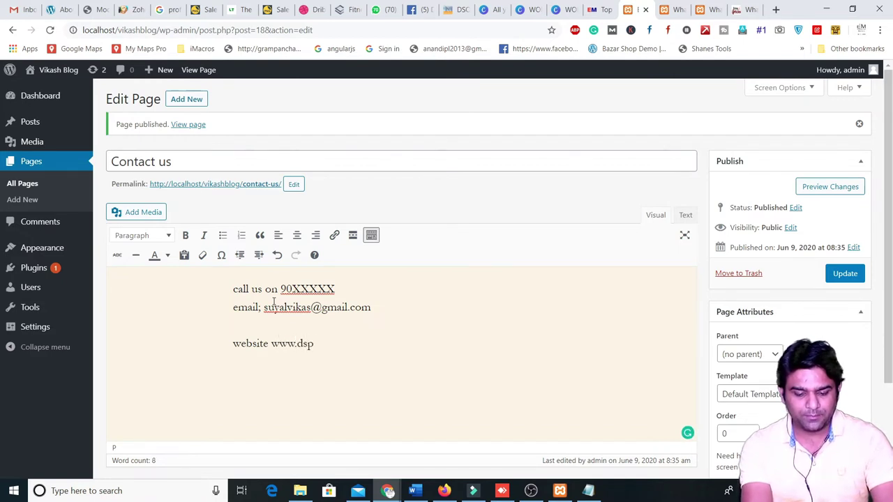
pyautogui.press('BackSpace')
pyautogui.write('om.')
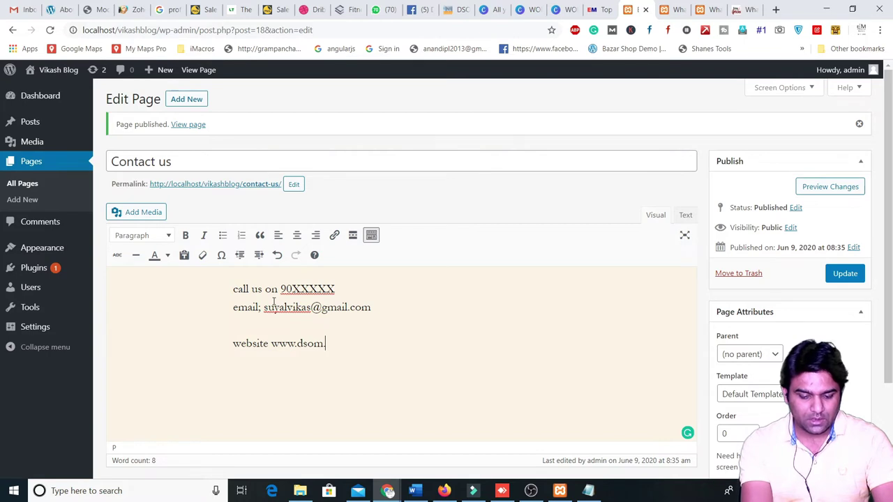
pyautogui.write('in')
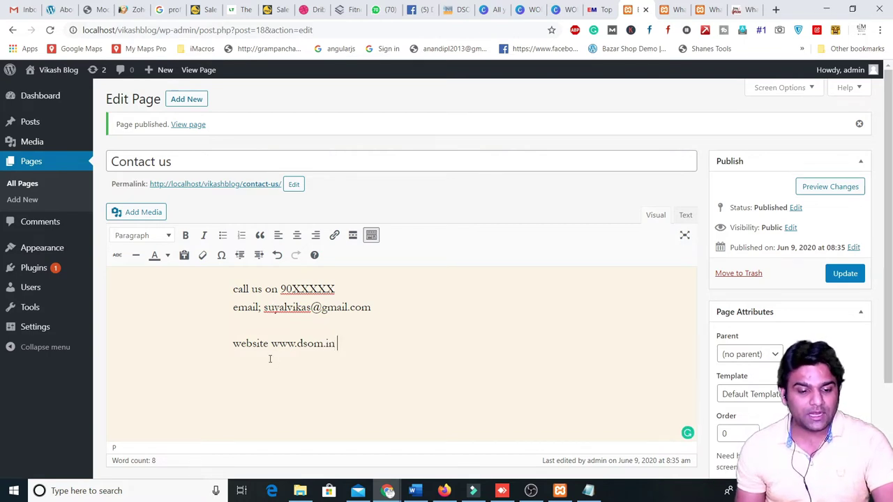
pyautogui.moveTo(272, 343); pyautogui.dragTo(338, 344)
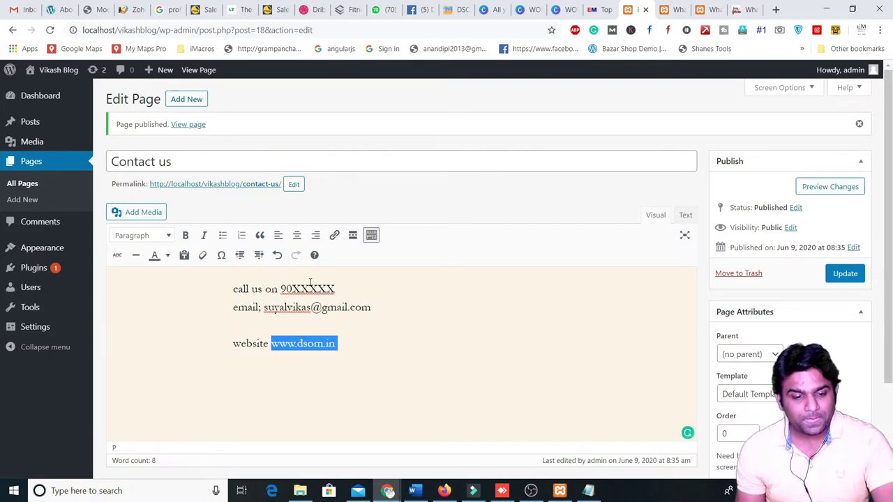
pyautogui.click(334, 235)
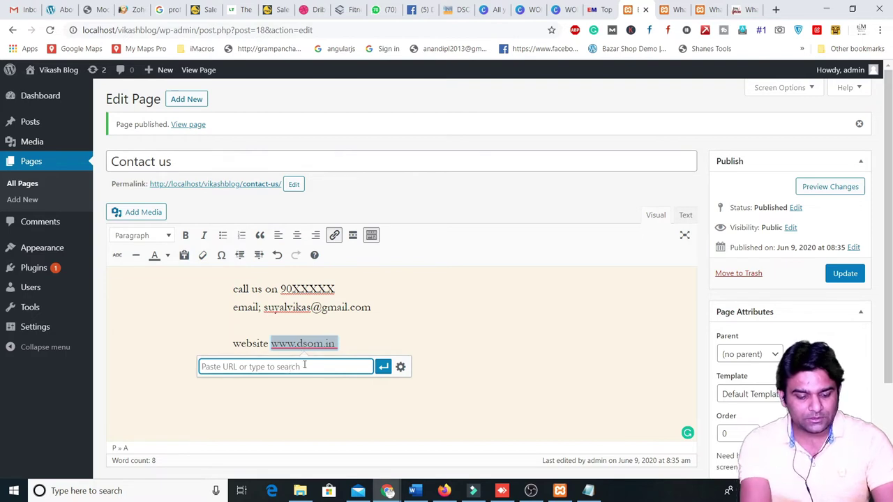
pyautogui.write('www.dsom.in')
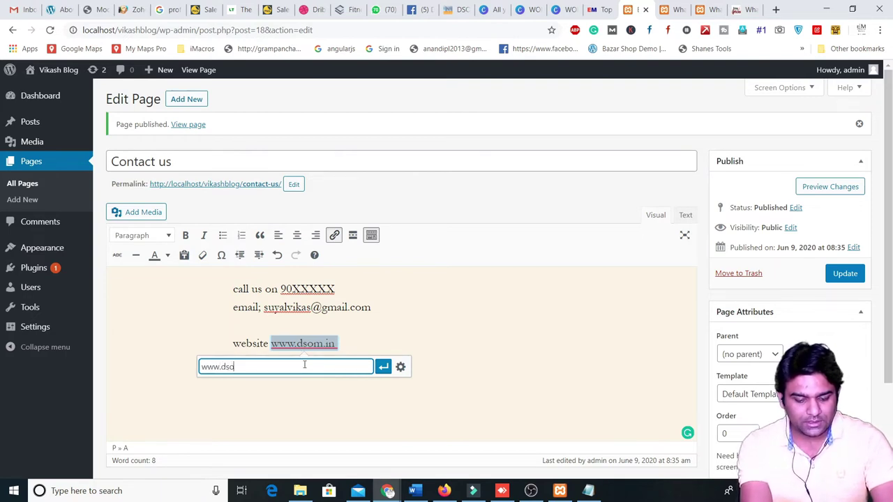
pyautogui.click(382, 367)
pyautogui.click(346, 350)
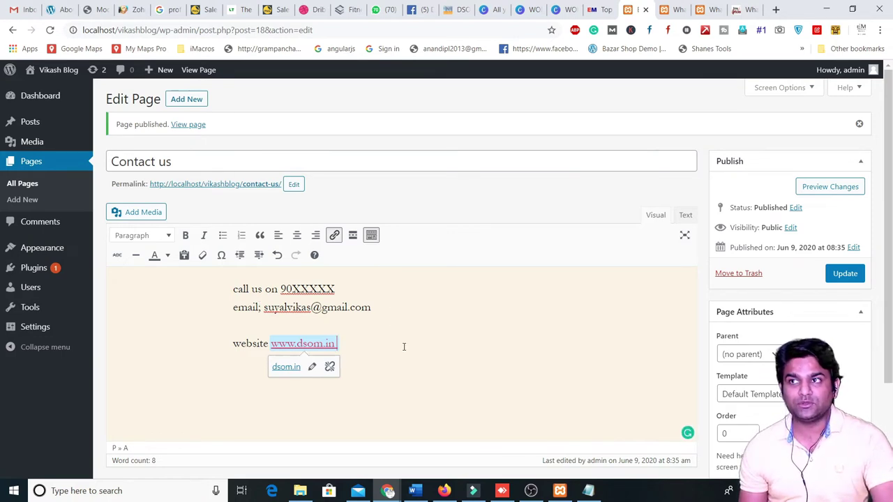
pyautogui.click(842, 277)
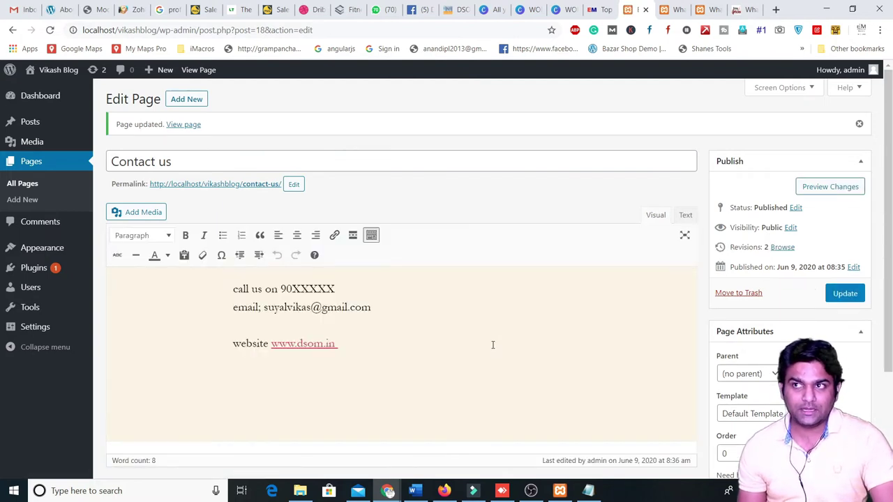
# - Preview the updated Contact us page, close the previews, and begin another new page
pyautogui.click(818, 194)
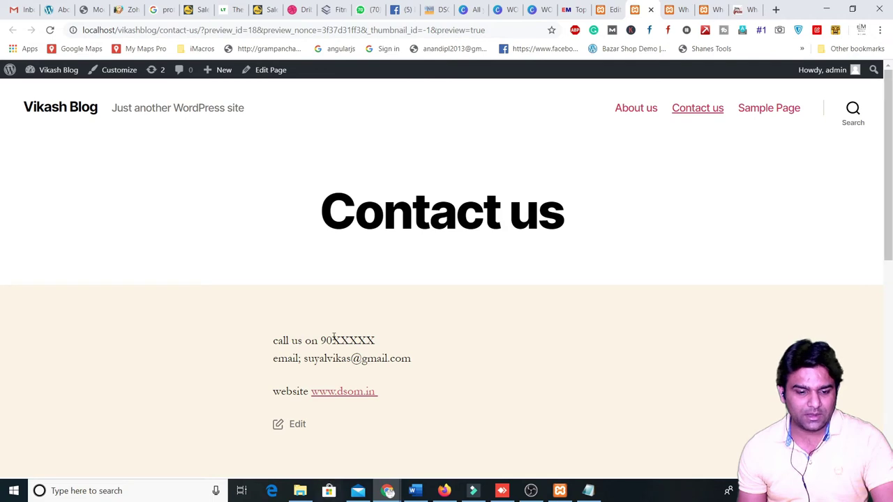
pyautogui.click(651, 9)
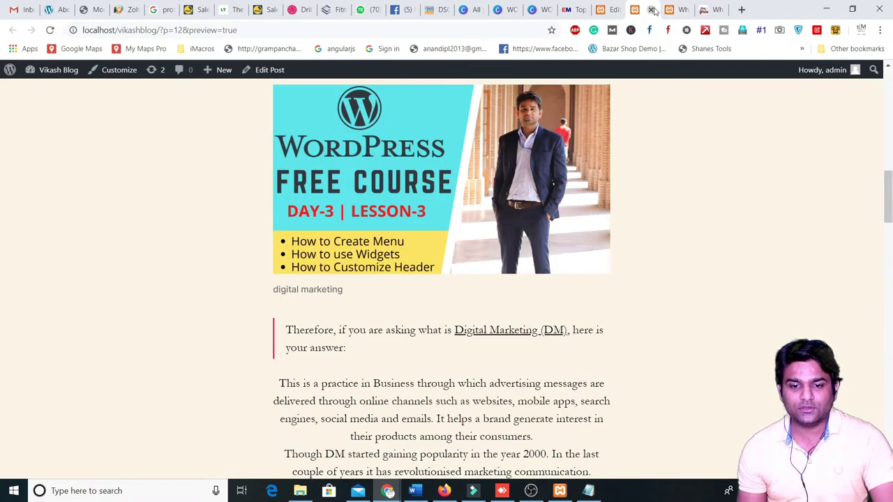
pyautogui.click(651, 9)
pyautogui.click(603, 10)
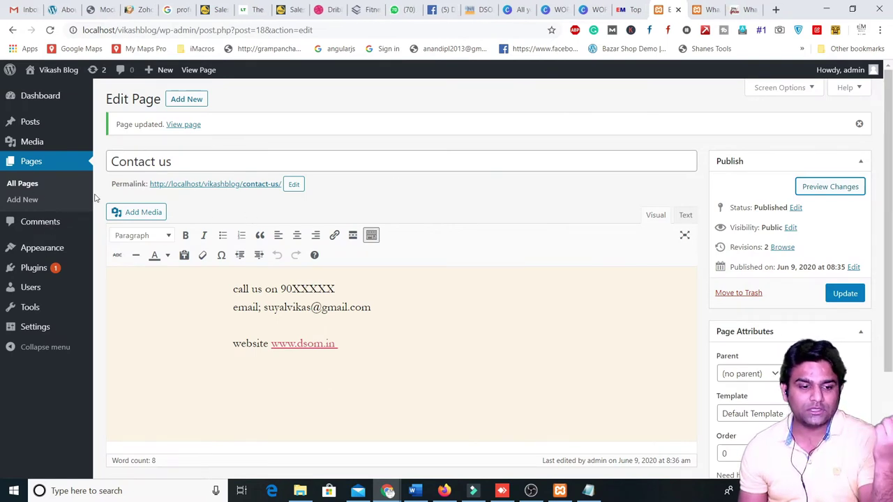
pyautogui.click(186, 99)
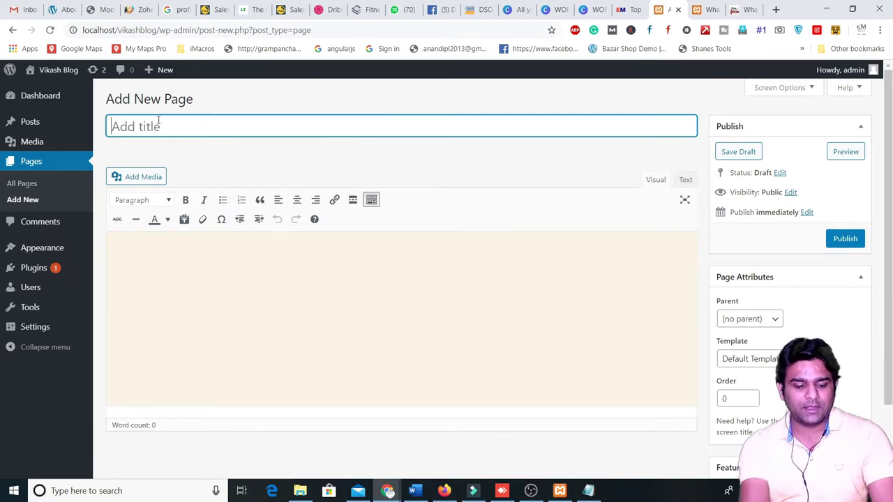
# - Title the page 'Services' and write 'our services' in the body, correcting the spelling
pyautogui.write('Serveice')
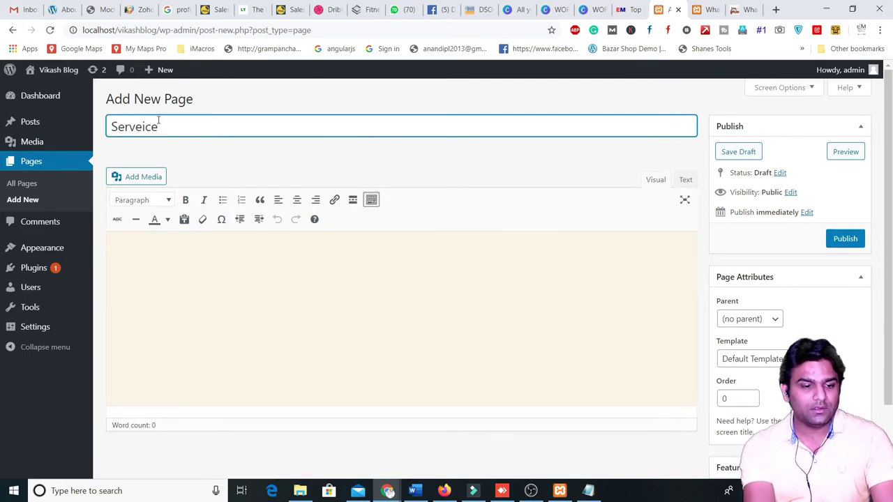
pyautogui.press('BackSpace')
pyautogui.press('BackSpace')
pyautogui.press('BackSpace')
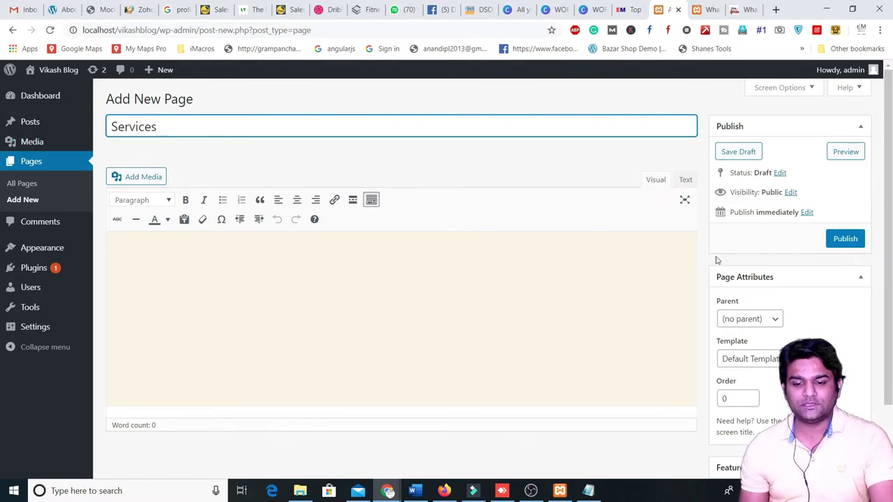
pyautogui.click(300, 282)
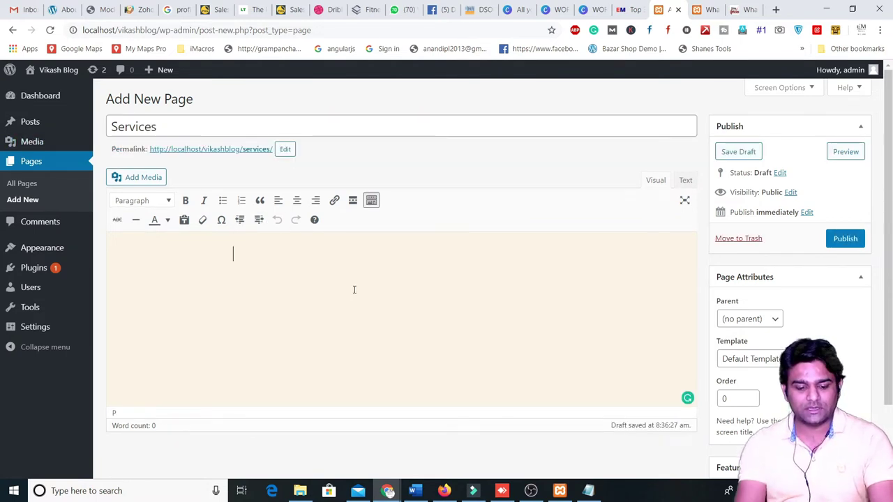
pyautogui.write('our servcies')
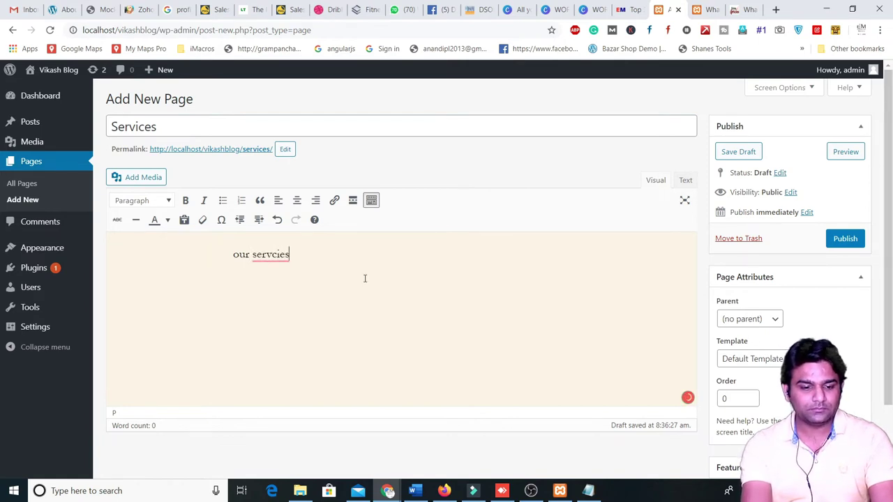
pyautogui.click(266, 254)
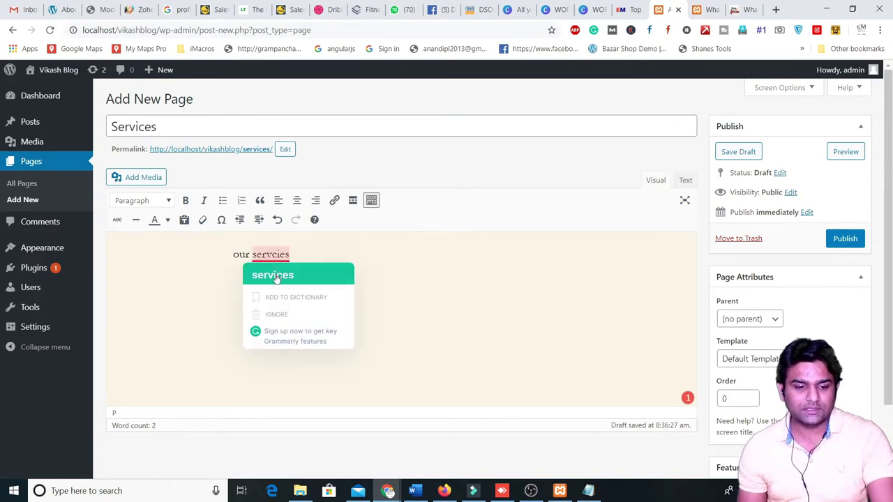
pyautogui.click(276, 277)
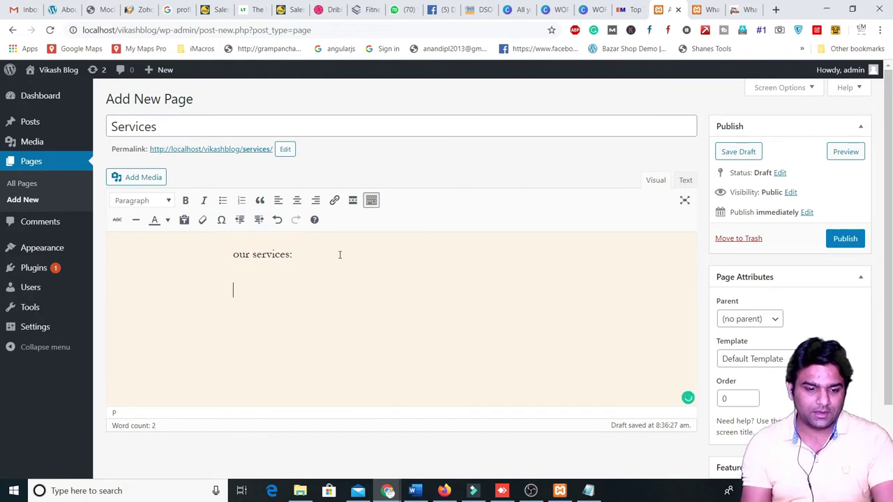
# - Add bullets 'digital marketing' and 'SMO service', then publish the Services page
pyautogui.click(222, 200)
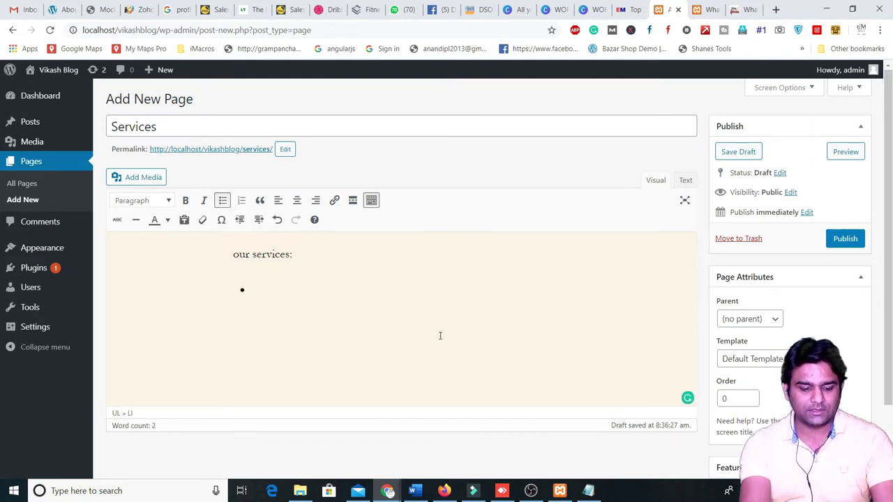
pyautogui.write('dig')
pyautogui.write('ital')
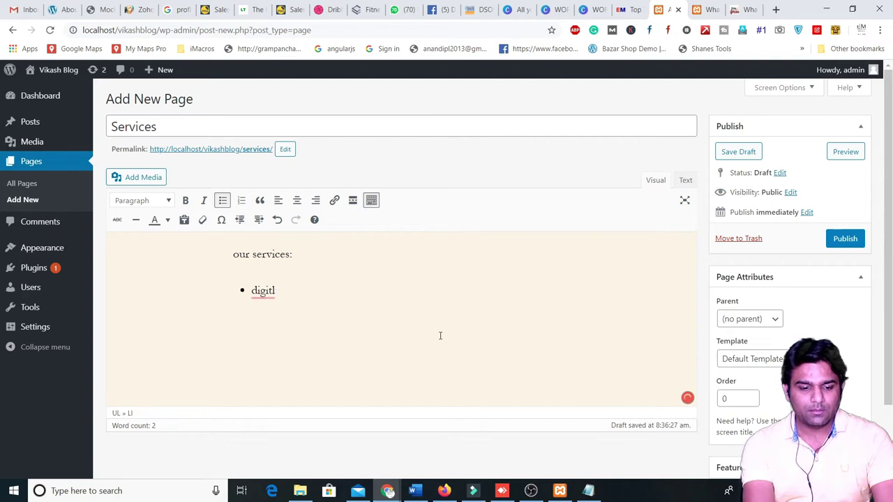
pyautogui.press('BackSpace')
pyautogui.write('al markertin')
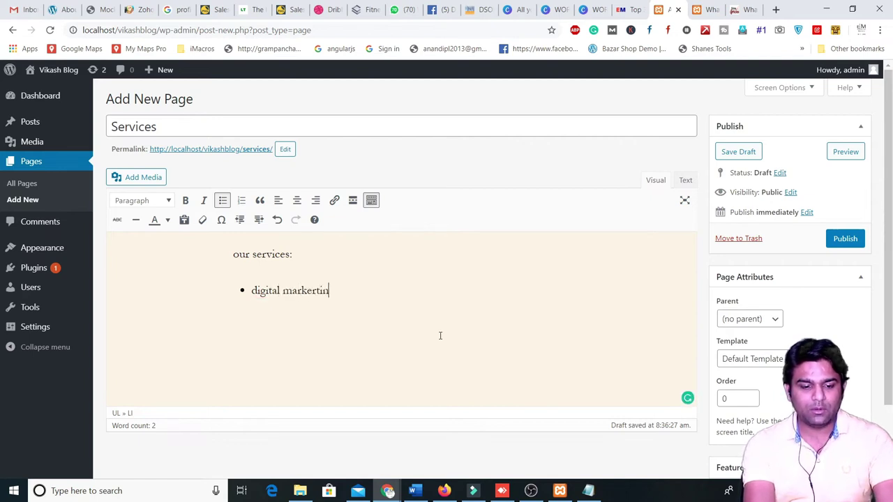
pyautogui.press('BackSpace')
pyautogui.write('ting')
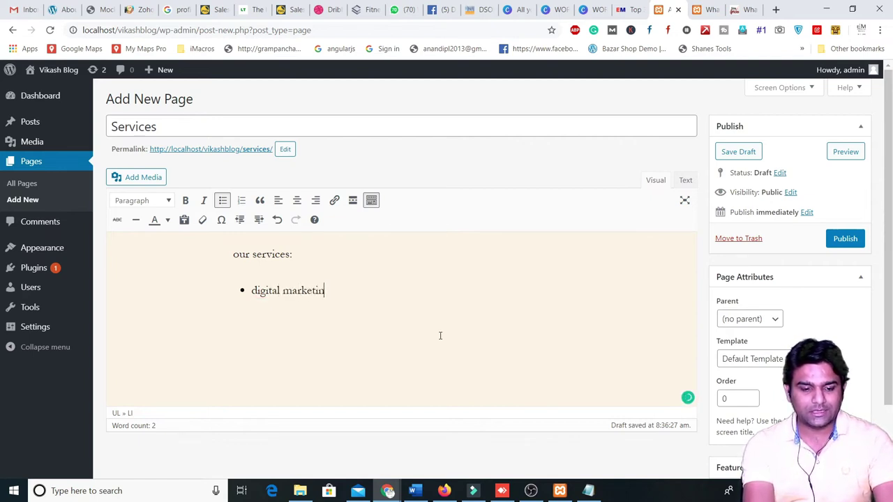
pyautogui.press('Return')
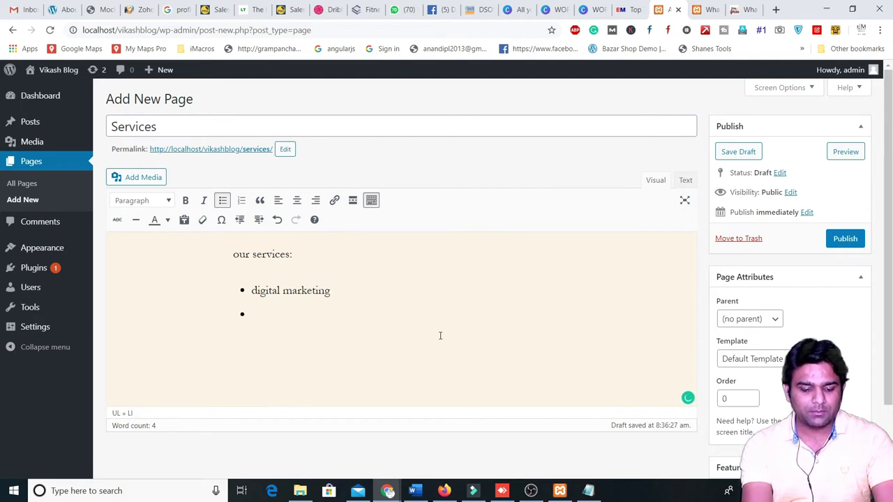
pyautogui.write('SMO')
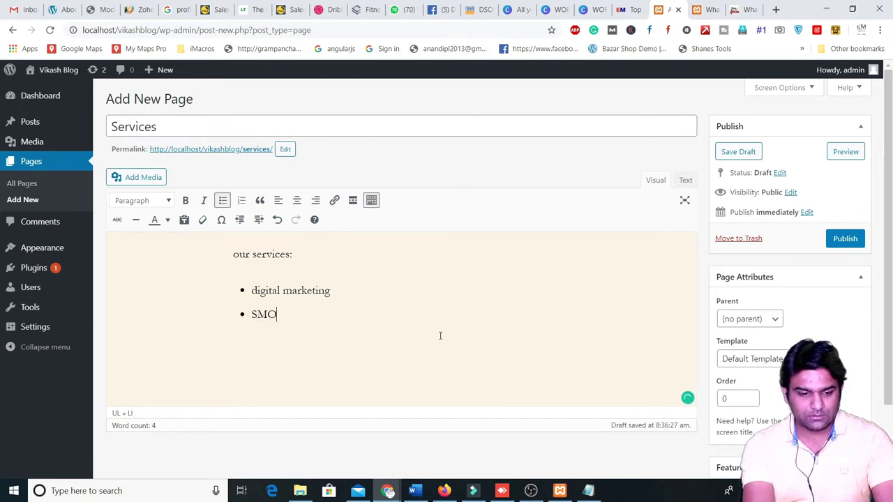
pyautogui.write(' service')
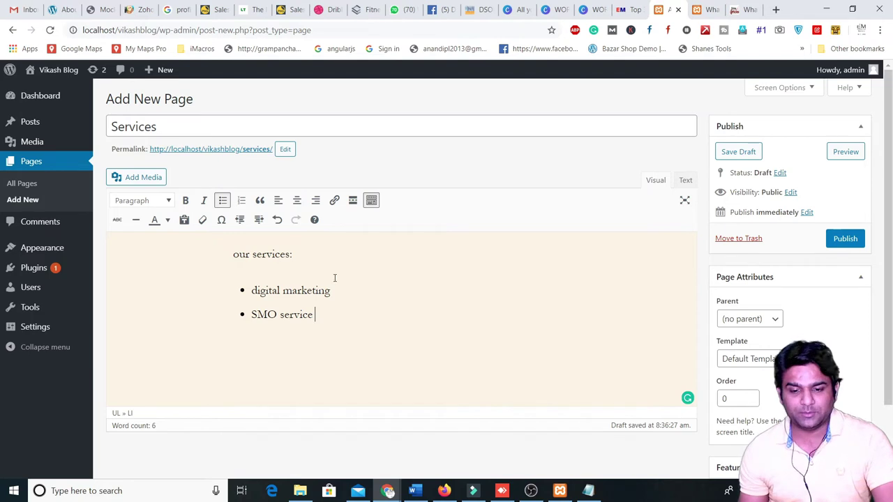
pyautogui.click(841, 240)
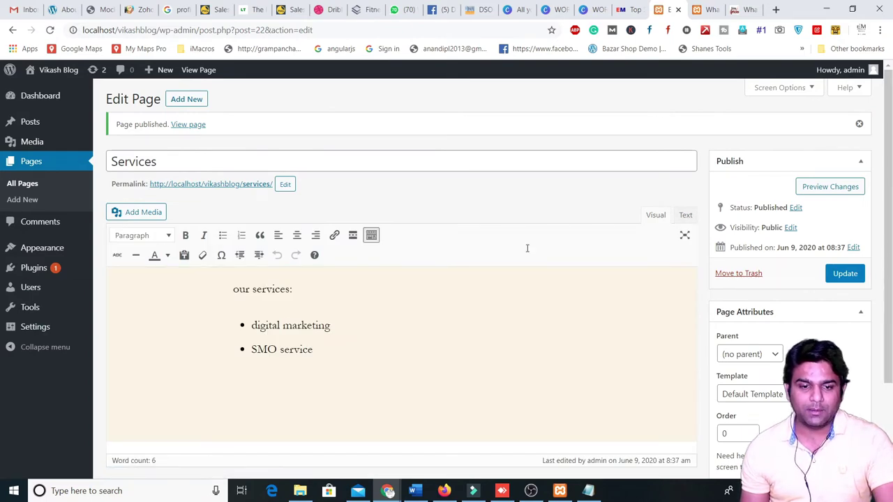
pyautogui.click(705, 9)
pyautogui.scroll(10, 355, 204)
pyautogui.scroll(3, 279, 192)
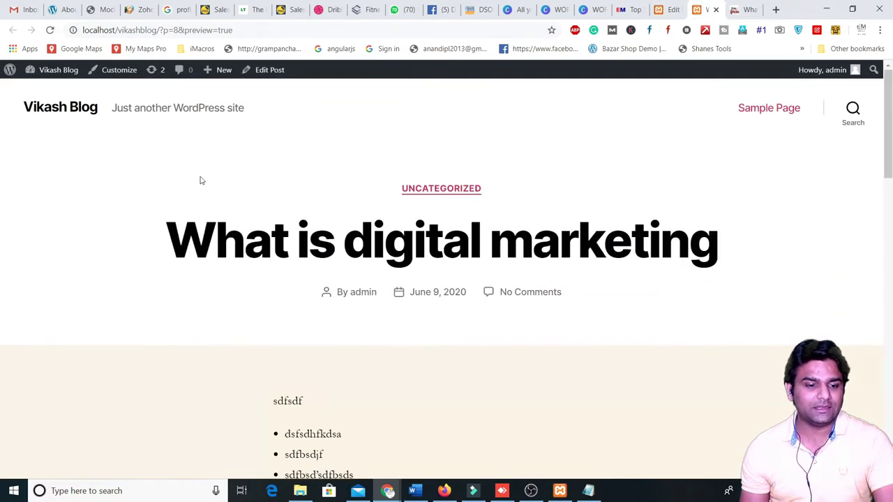
pyautogui.click(55, 111)
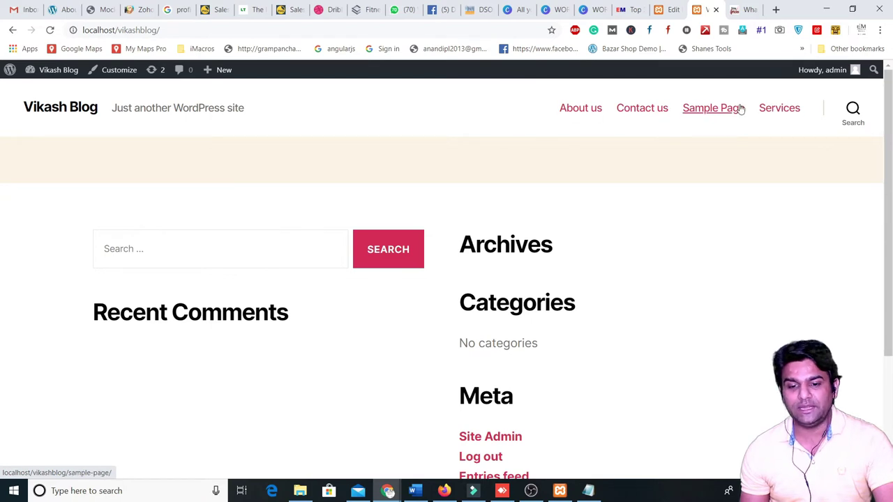
pyautogui.scroll(-3, 377, 239)
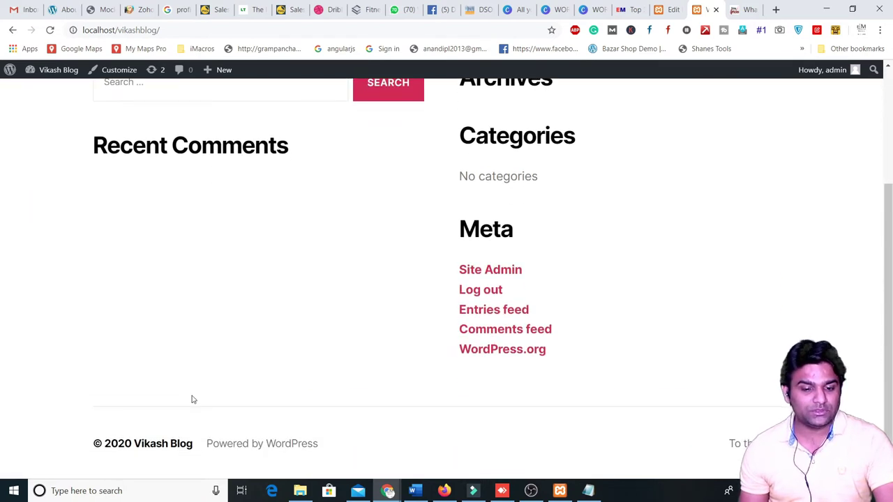
pyautogui.scroll(3, 193, 399)
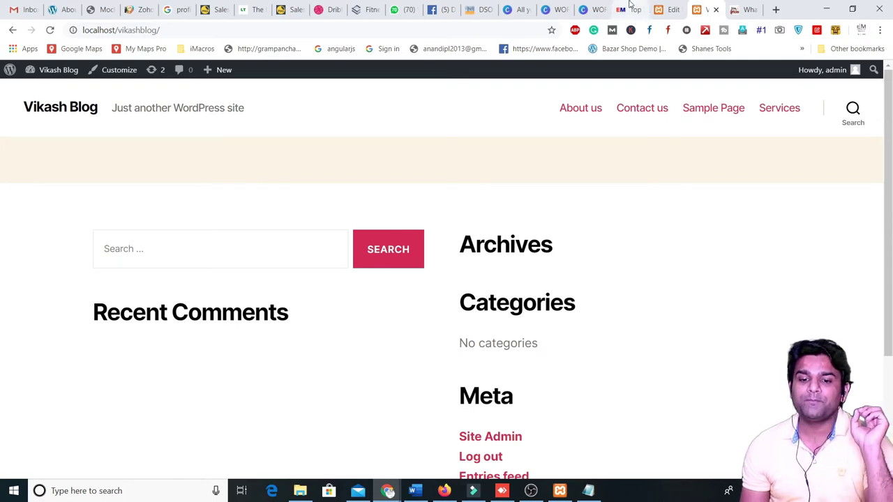
pyautogui.click(745, 9)
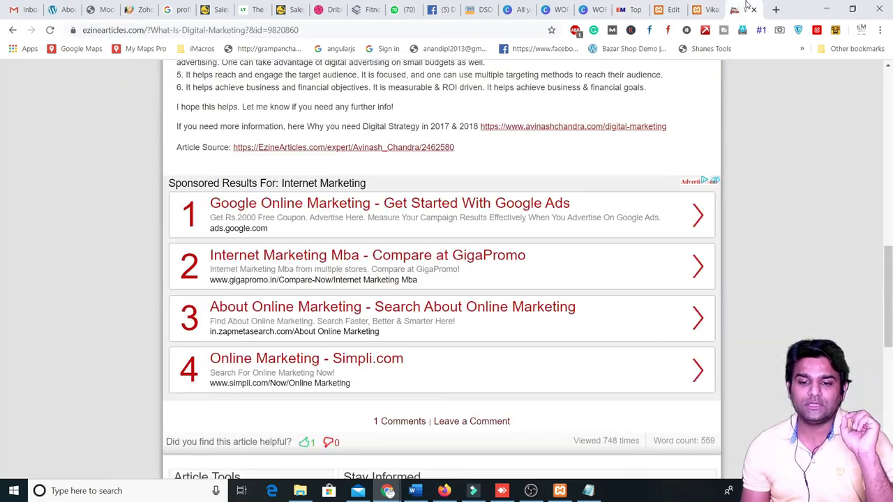
pyautogui.click(704, 9)
pyautogui.click(673, 10)
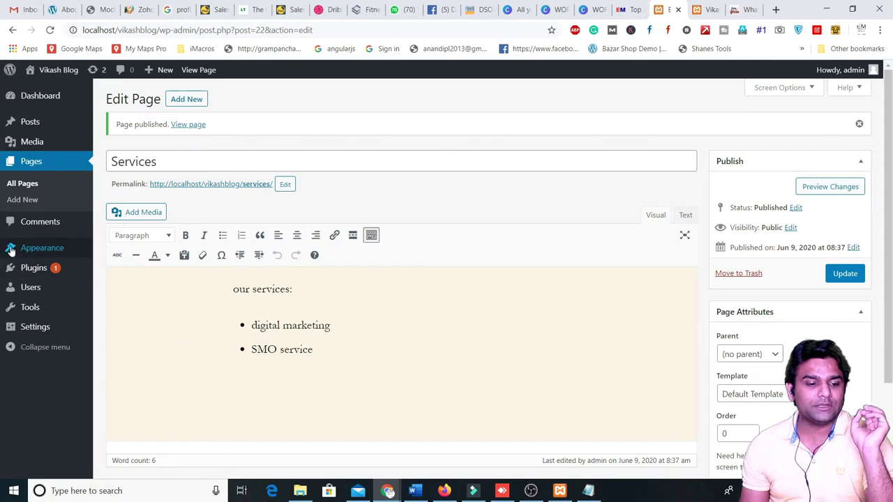
# - Create a navigation menu named 'prime menu' under Appearance > Menus
pyautogui.moveTo(70, 250)
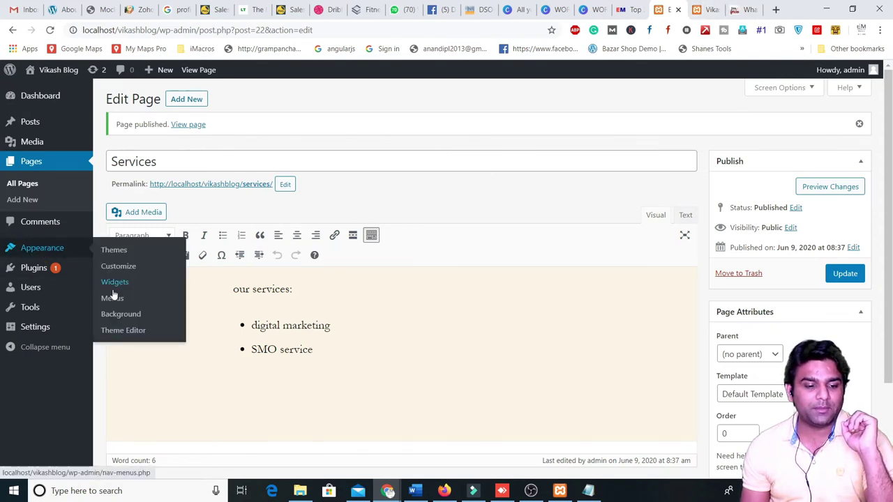
pyautogui.click(113, 296)
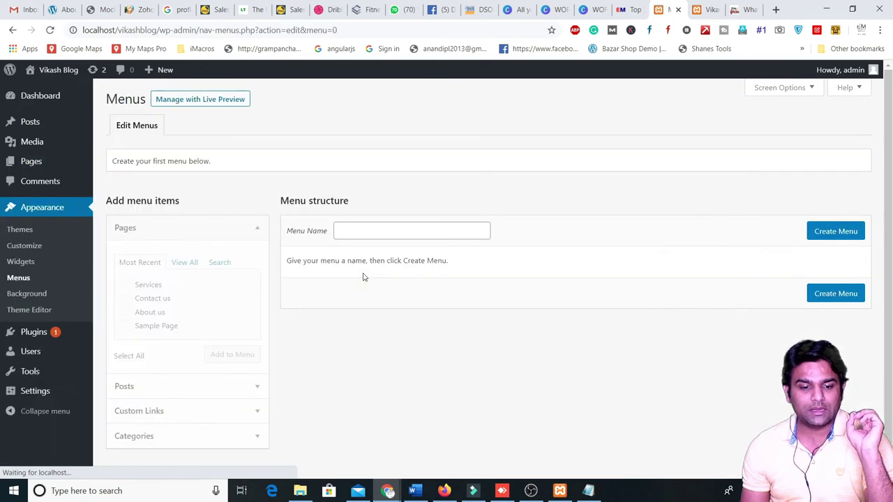
pyautogui.scroll(-1, 211, 320)
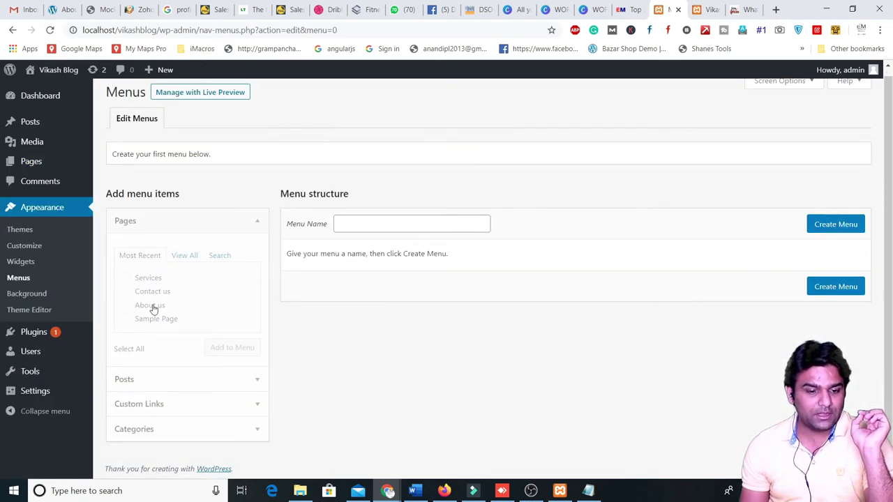
pyautogui.click(418, 223)
pyautogui.write('por')
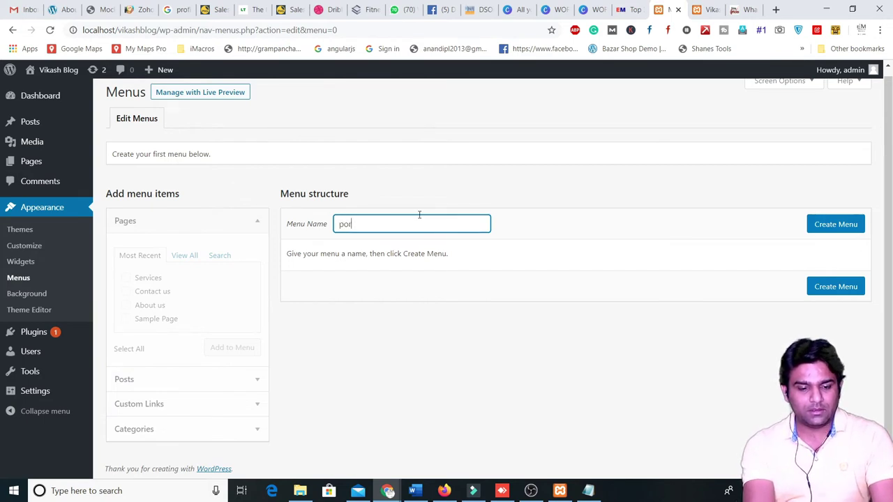
pyautogui.press('Return')
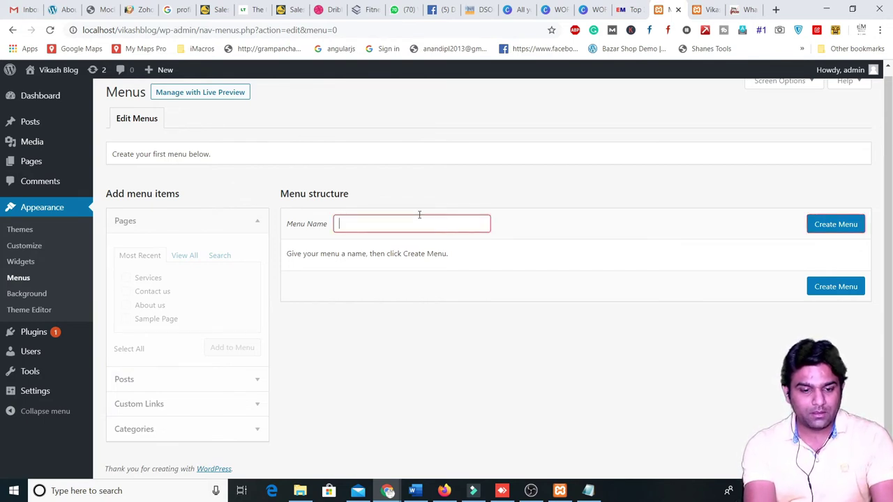
pyautogui.write('prime menu')
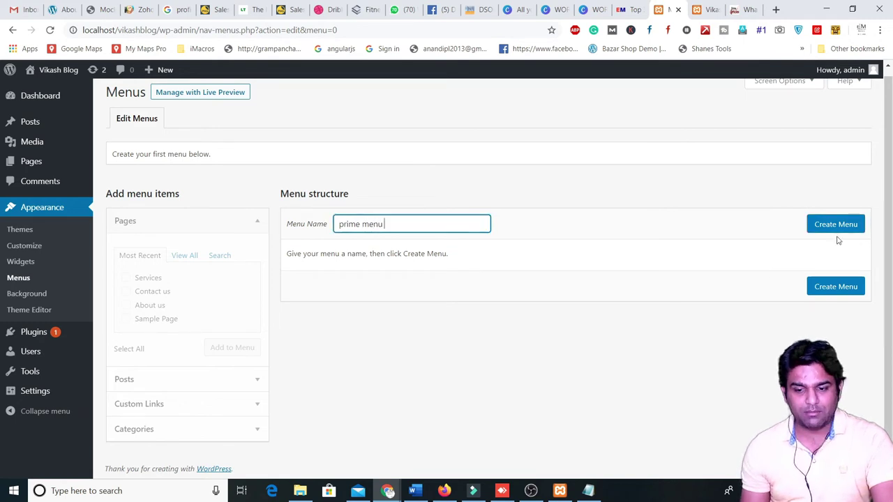
pyautogui.click(830, 230)
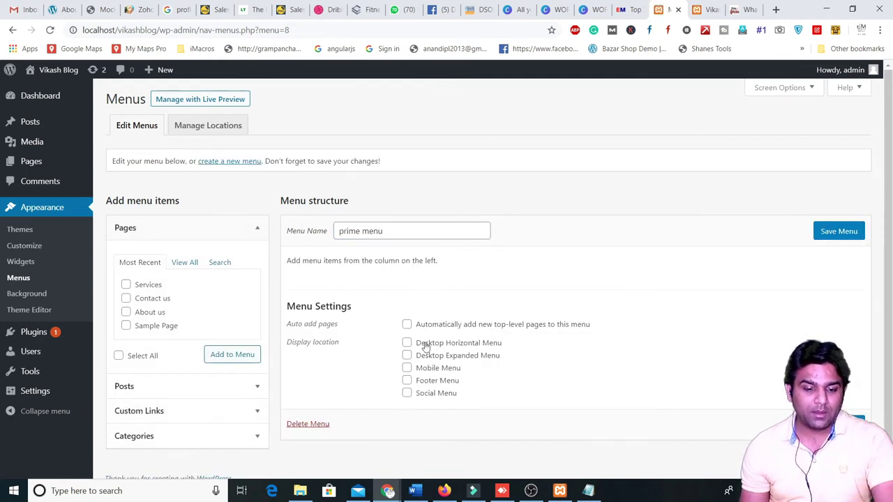
# - Tick the Services page in the Pages list for the menu
pyautogui.click(266, 238)
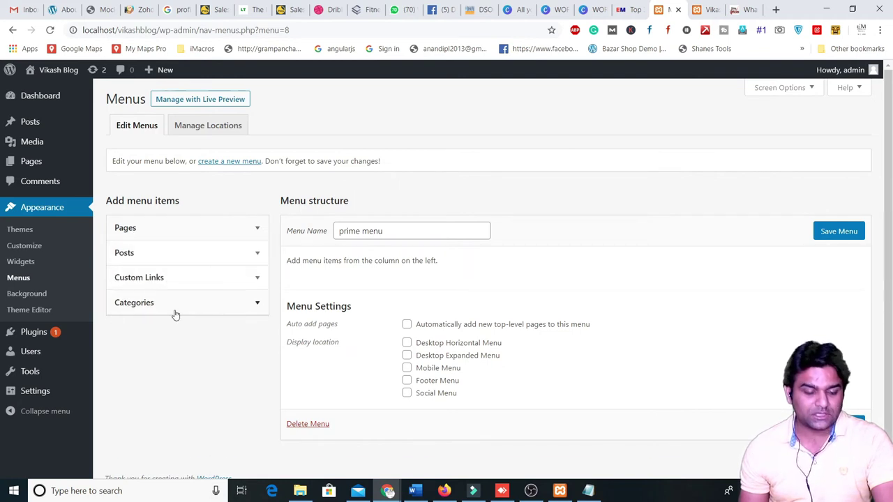
pyautogui.click(153, 230)
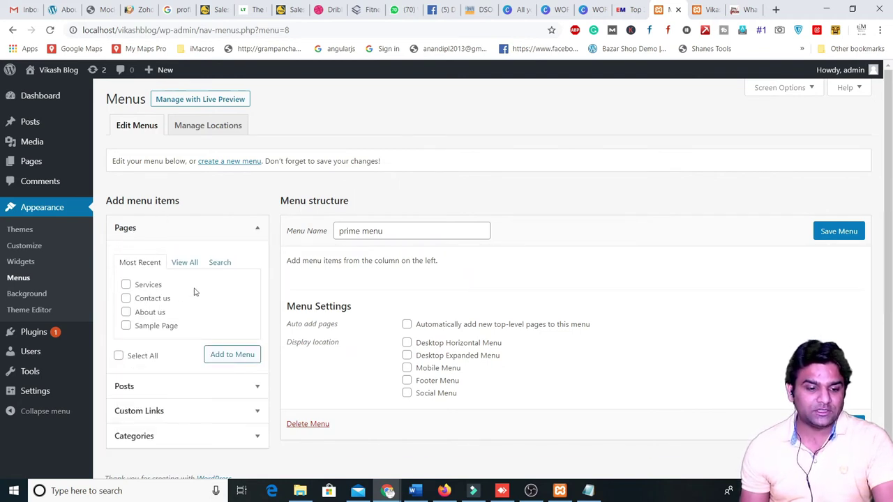
pyautogui.click(127, 285)
# - Tick Contact us and About us and add all three pages to prime menu
pyautogui.click(127, 298)
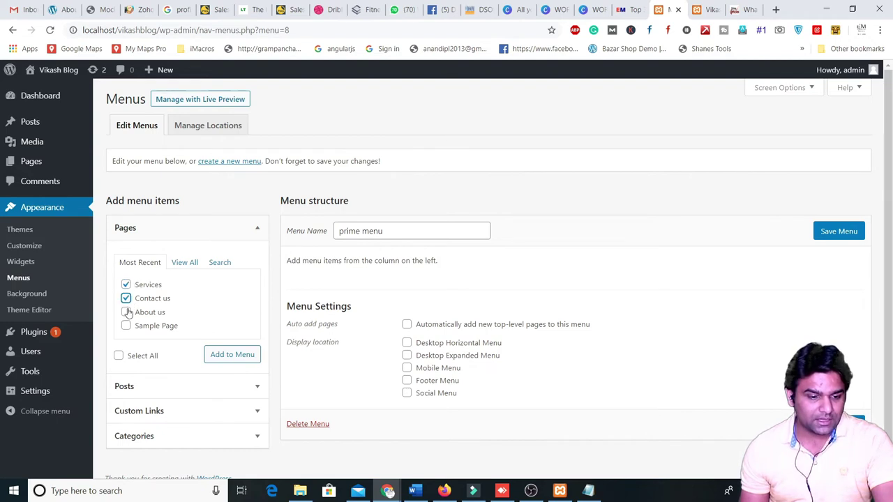
pyautogui.click(127, 312)
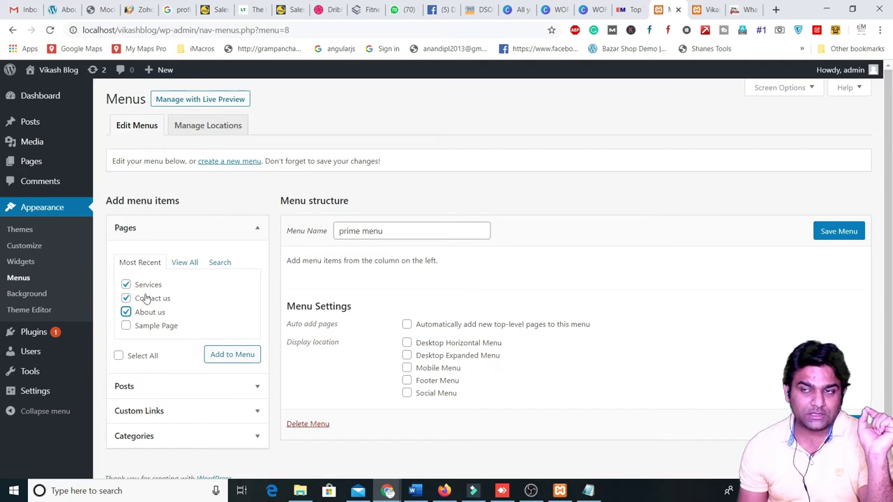
pyautogui.click(235, 357)
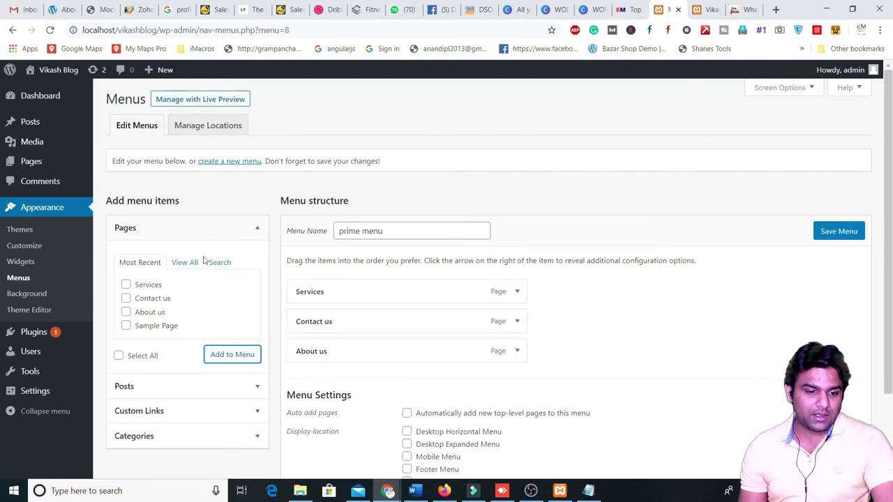
# - Add the Home page from the View All list to the menu
pyautogui.click(183, 264)
pyautogui.click(127, 285)
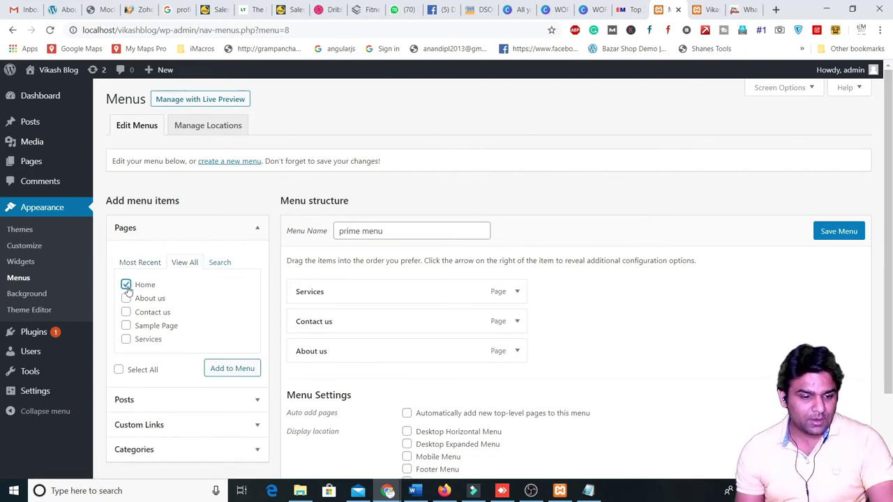
pyautogui.click(212, 370)
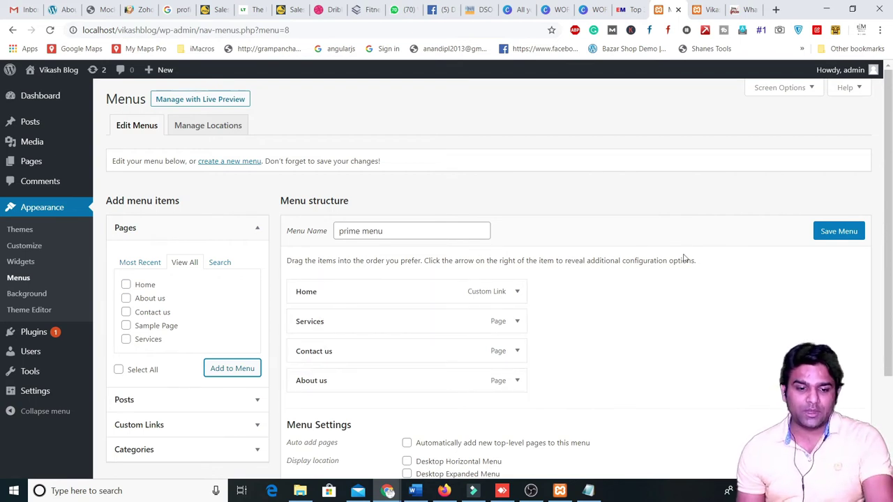
pyautogui.scroll(-3, 537, 342)
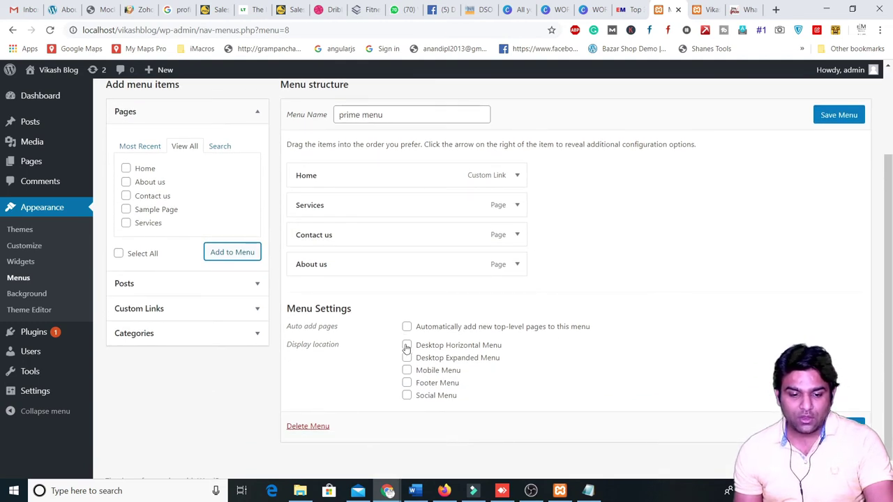
# - Assign prime menu to the Desktop Horizontal location, save it, and reload the blog
pyautogui.click(407, 346)
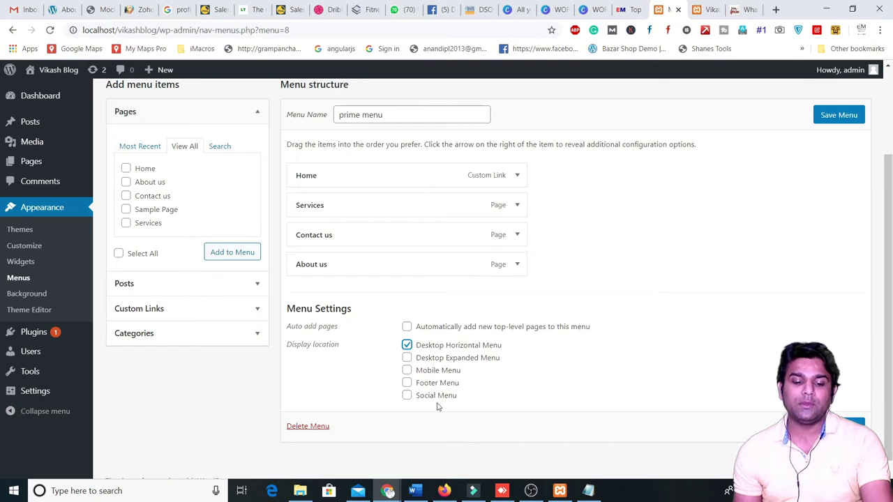
pyautogui.click(708, 9)
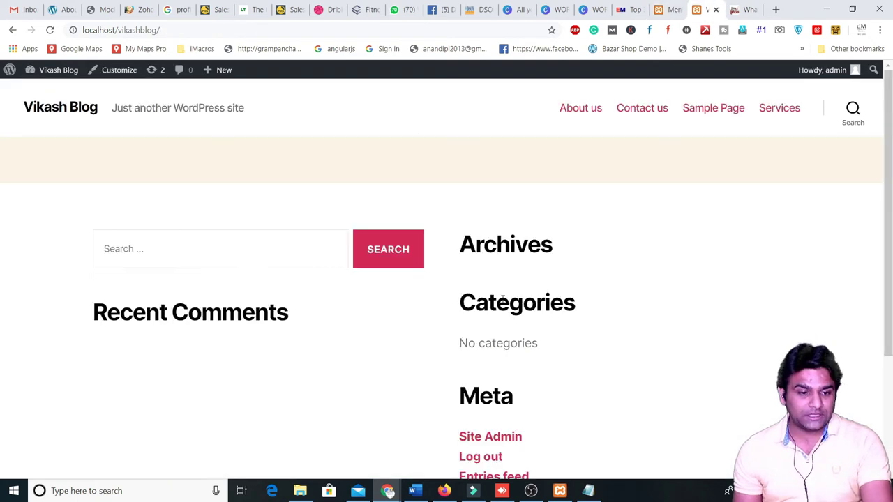
pyautogui.click(661, 9)
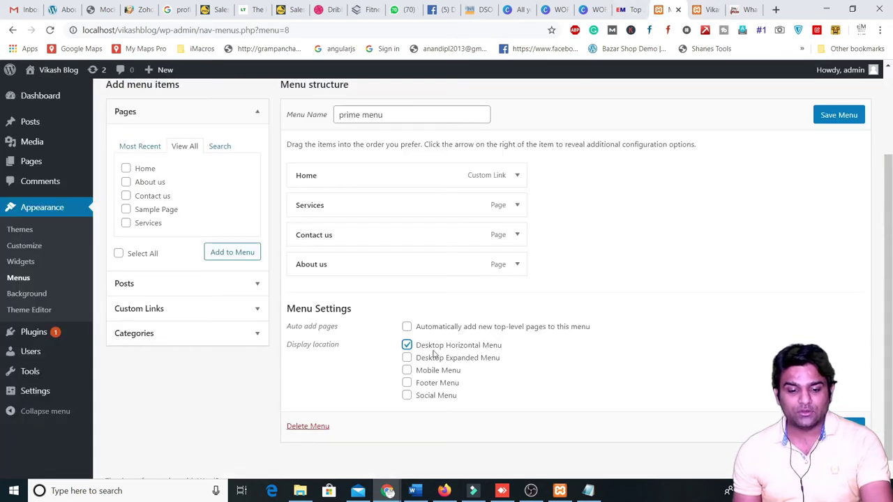
pyautogui.click(837, 117)
pyautogui.click(706, 9)
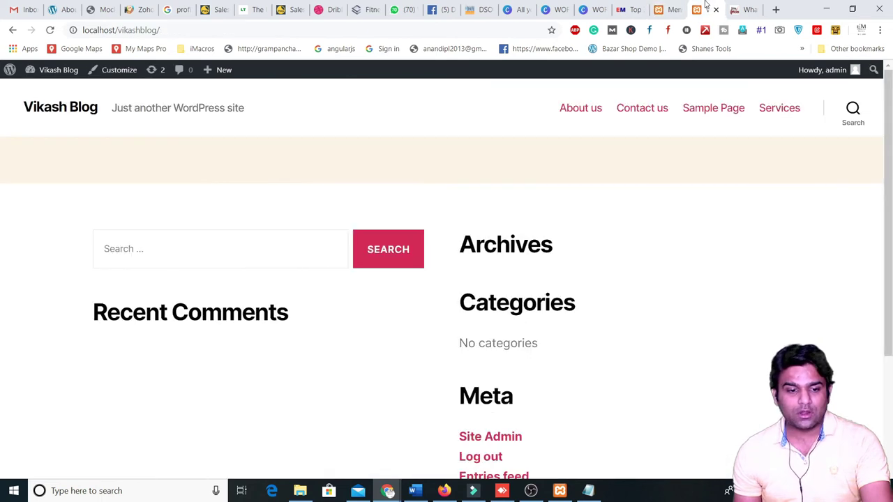
pyautogui.click(50, 30)
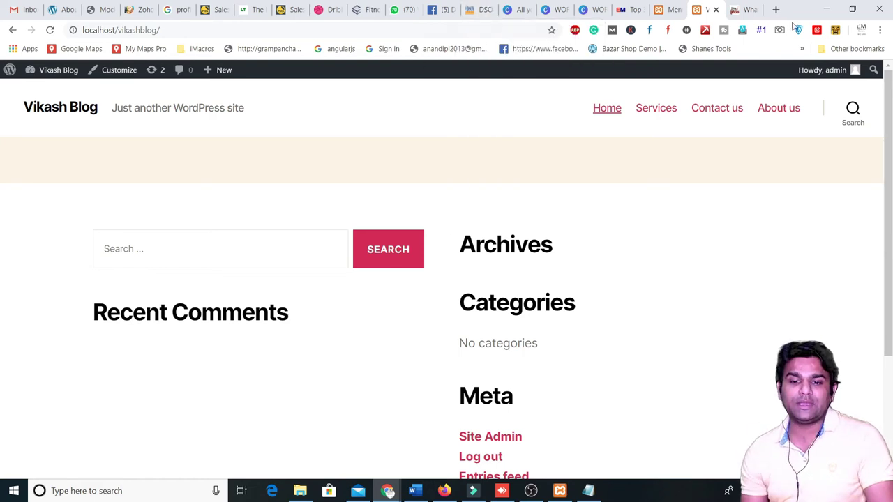
# - Save the menu with its display locations again and verify Home, Services, Contact us, About us on the blog
pyautogui.click(663, 10)
pyautogui.scroll(-3, 427, 405)
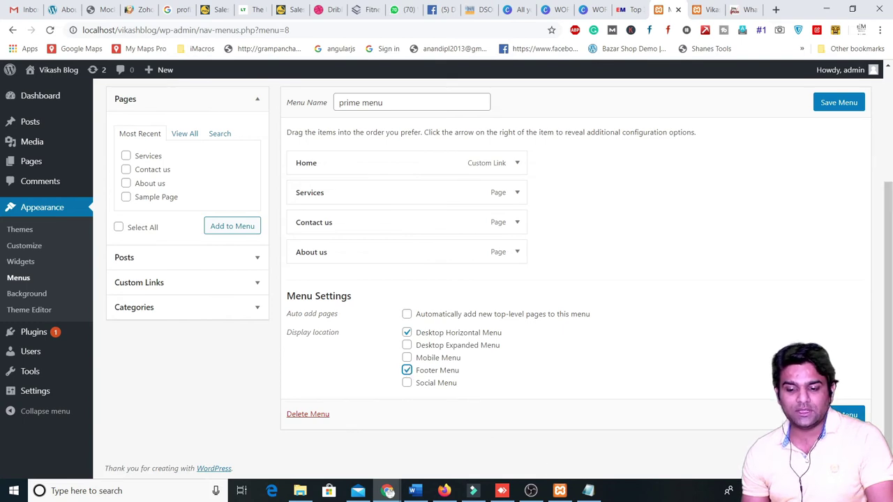
pyautogui.click(845, 414)
pyautogui.click(698, 7)
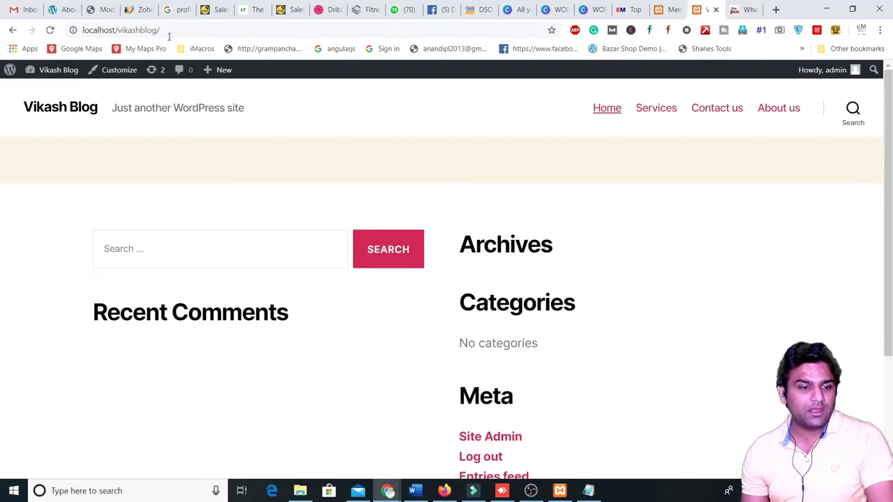
pyautogui.click(50, 30)
pyautogui.scroll(-3, 175, 293)
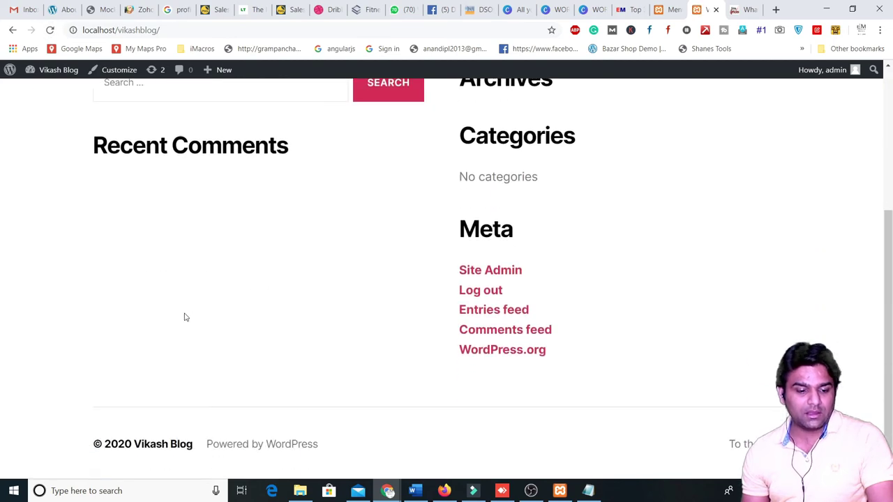
pyautogui.scroll(3, 174, 370)
pyautogui.scroll(-3, 132, 349)
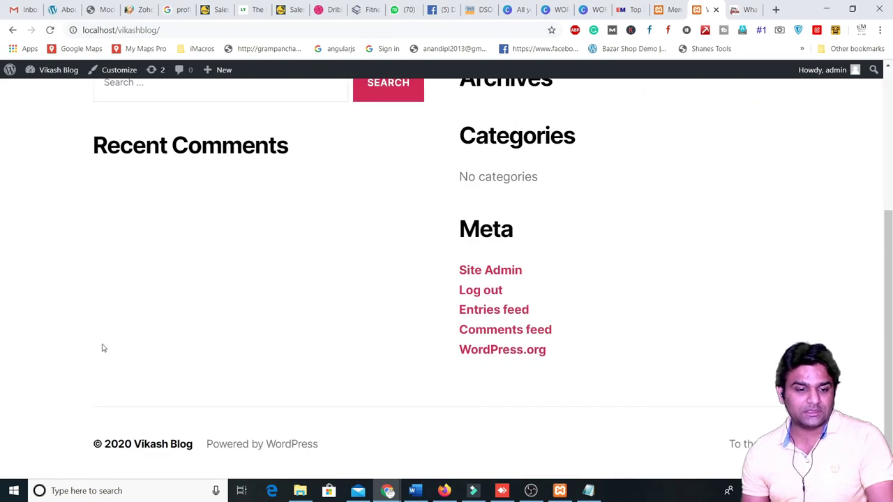
pyautogui.scroll(3, 95, 286)
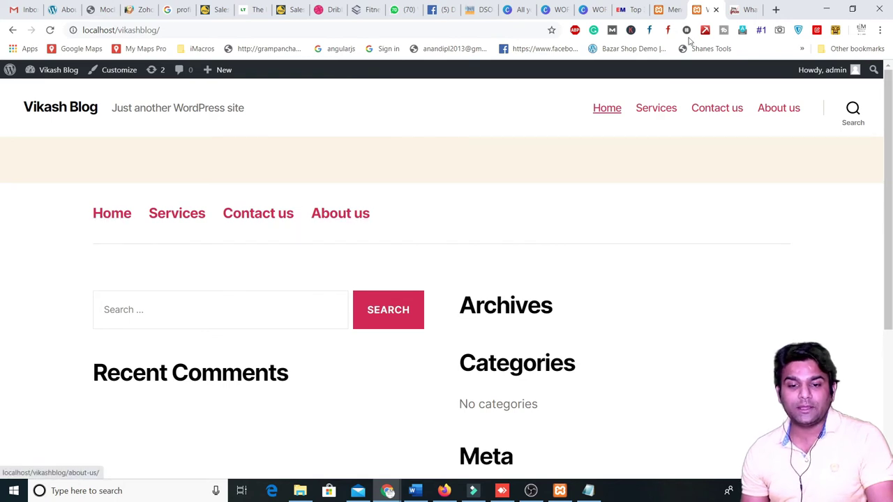
pyautogui.click(667, 9)
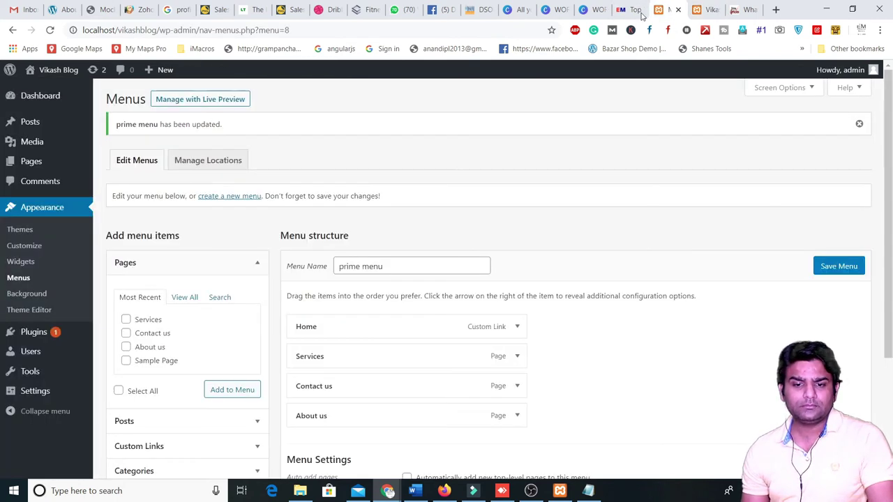
# - Install Clean Bloggist from Themes > Add New, activate it, and reload the blog
pyautogui.click(21, 229)
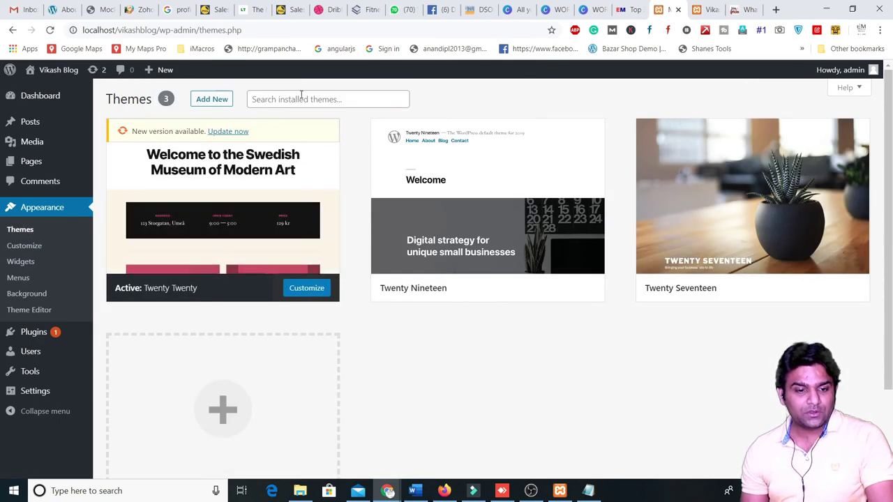
pyautogui.click(212, 99)
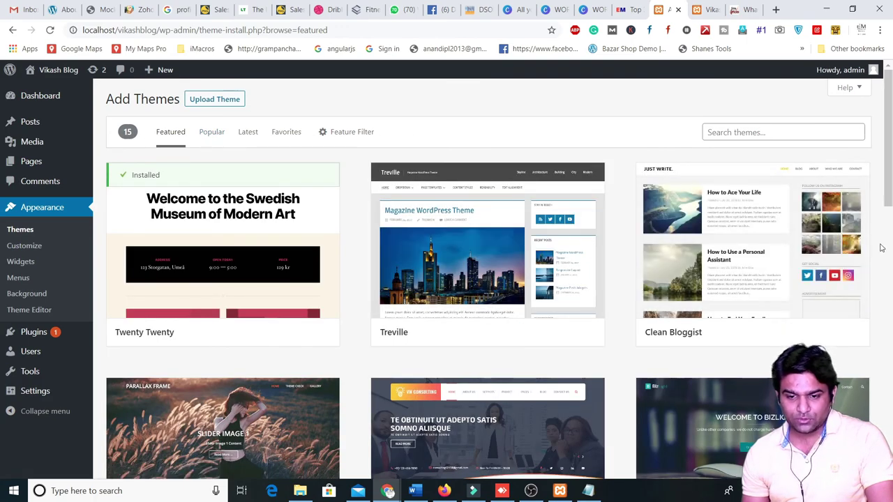
pyautogui.click(747, 208)
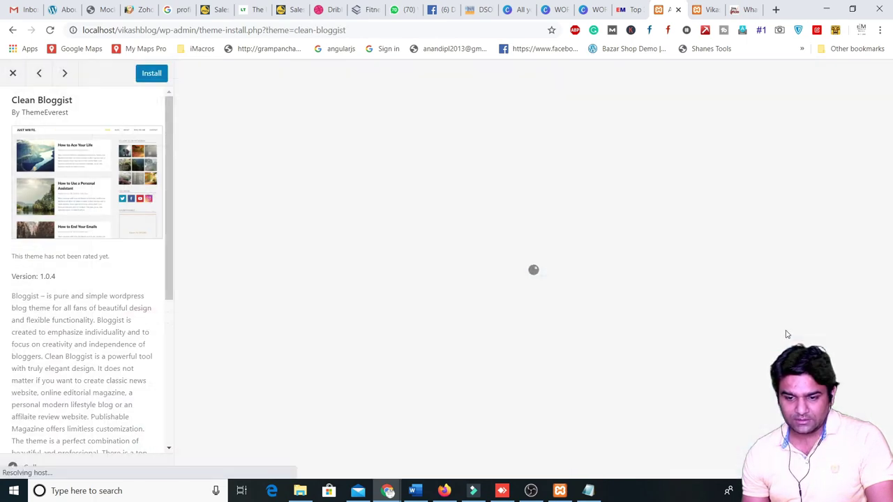
pyautogui.click(152, 75)
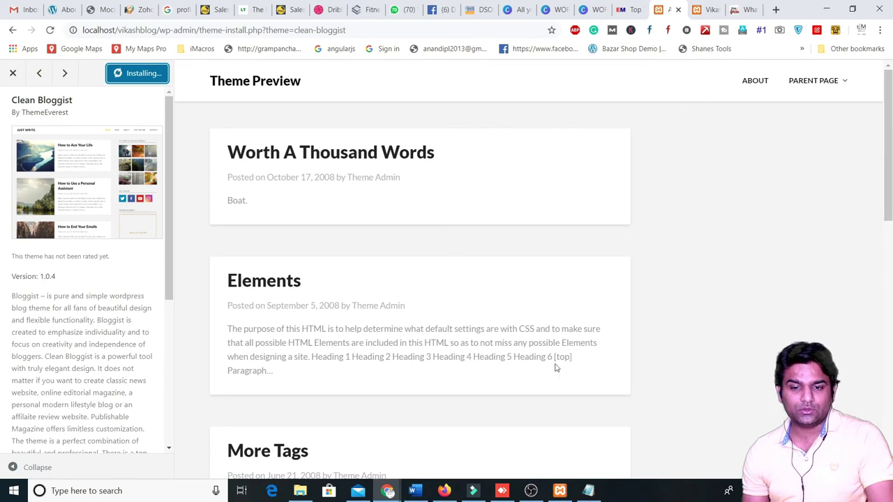
pyautogui.hotkey('ctrl', 'Tab')
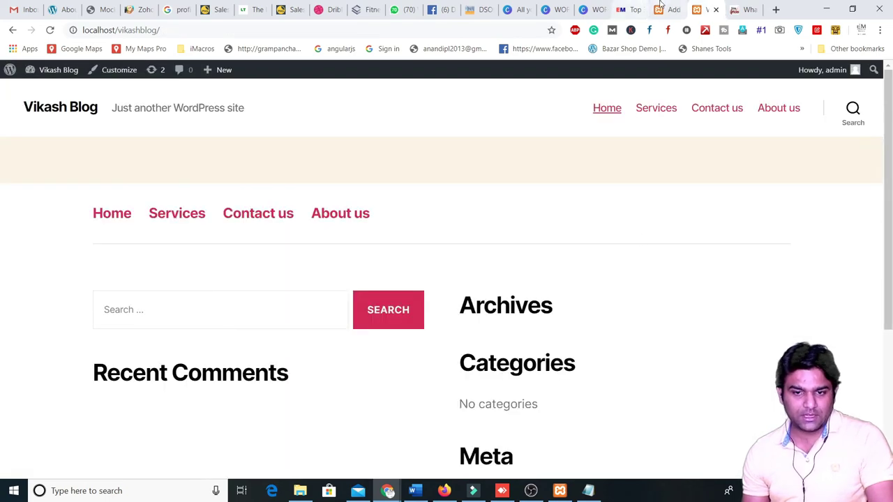
pyautogui.click(666, 9)
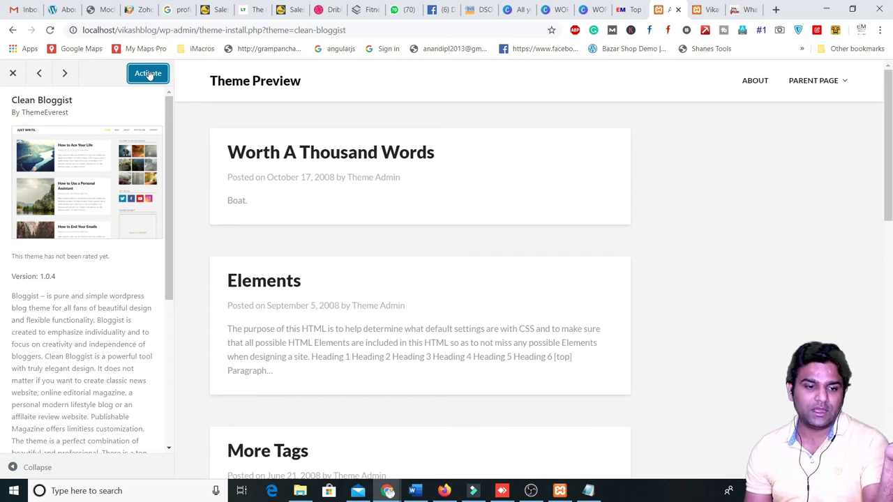
pyautogui.click(149, 74)
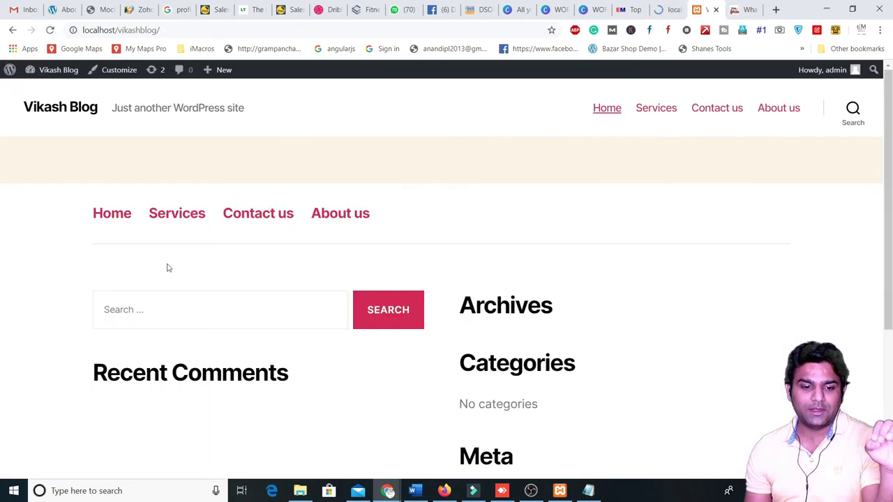
pyautogui.click(51, 31)
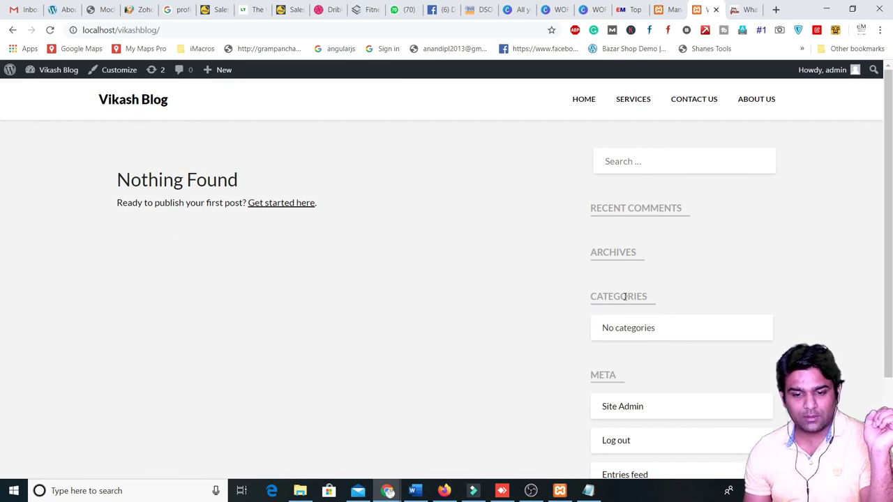
# - Return to the WordPress admin and bring up the All Posts list
pyautogui.scroll(-3, 601, 310)
pyautogui.scroll(3, 546, 265)
pyautogui.click(666, 9)
pyautogui.click(634, 9)
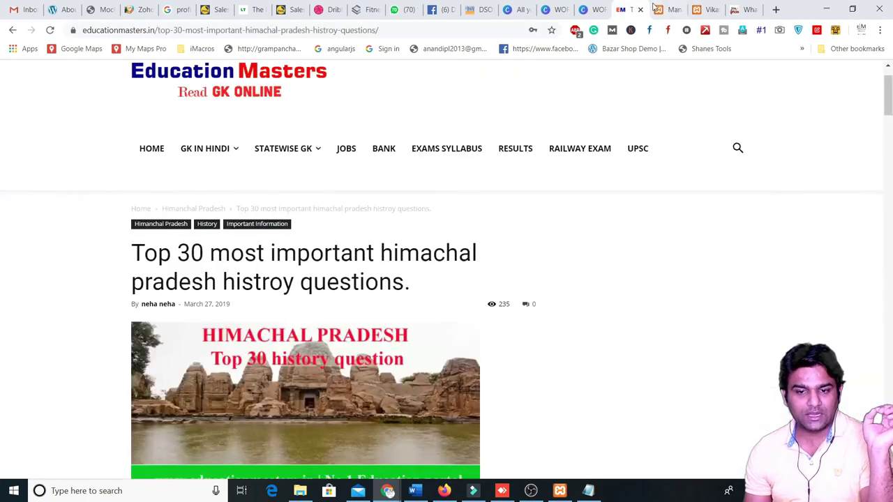
pyautogui.click(656, 9)
pyautogui.moveTo(38, 123)
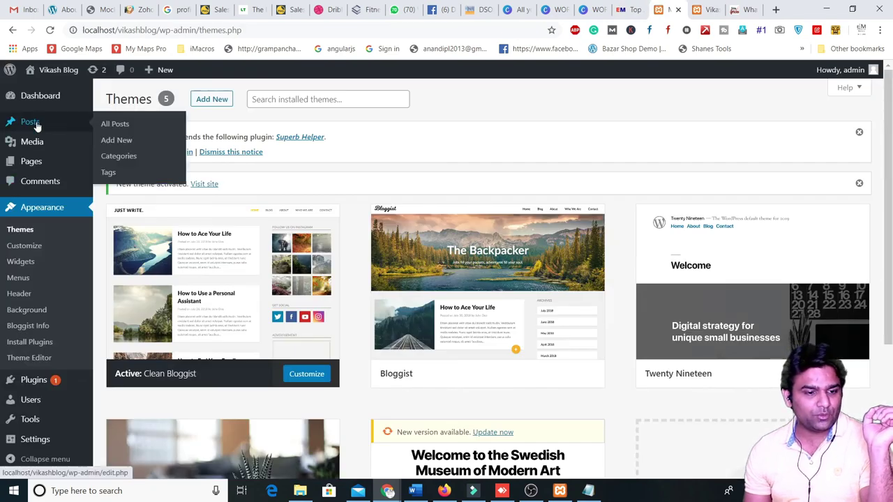
pyautogui.click(109, 140)
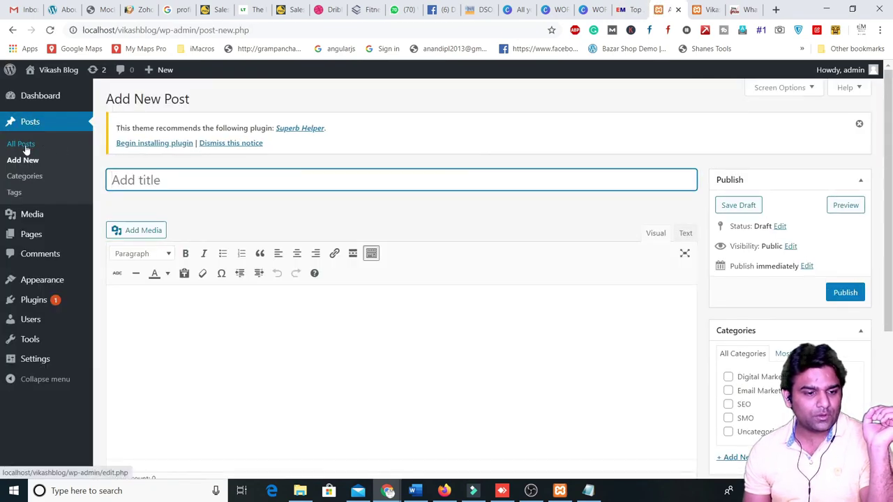
pyautogui.click(25, 149)
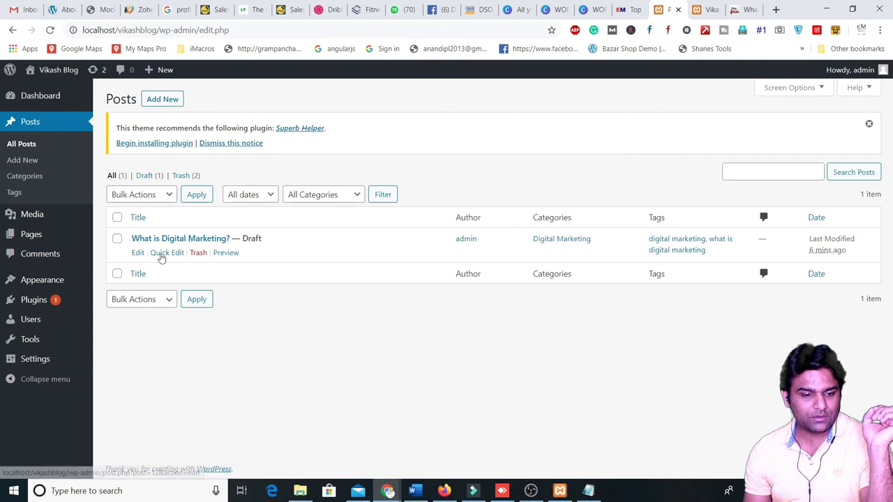
# - Publish the 'What is Digital Marketing?' draft, then reload the blog home page to show it
pyautogui.moveTo(241, 239); pyautogui.dragTo(266, 242)
pyautogui.click(258, 239)
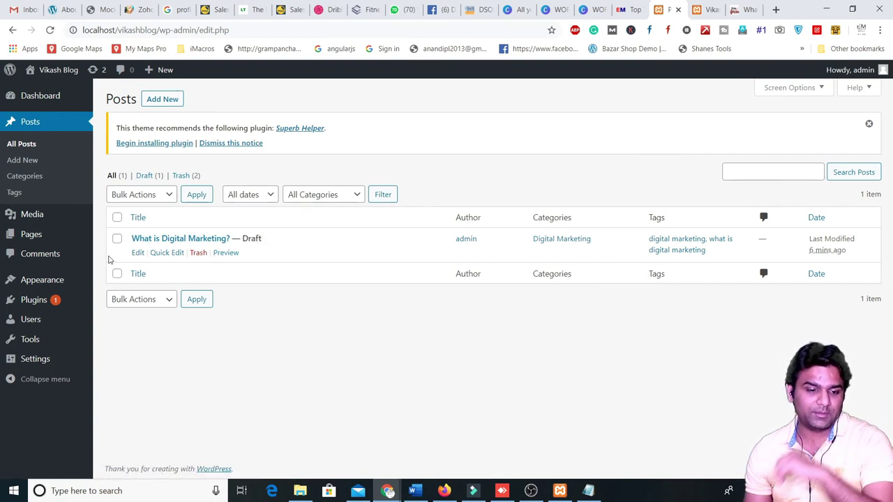
pyautogui.click(150, 244)
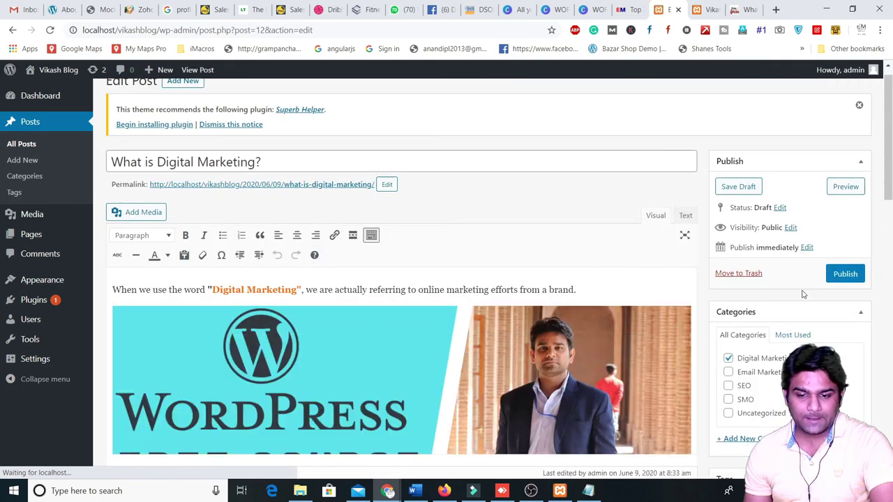
pyautogui.click(845, 274)
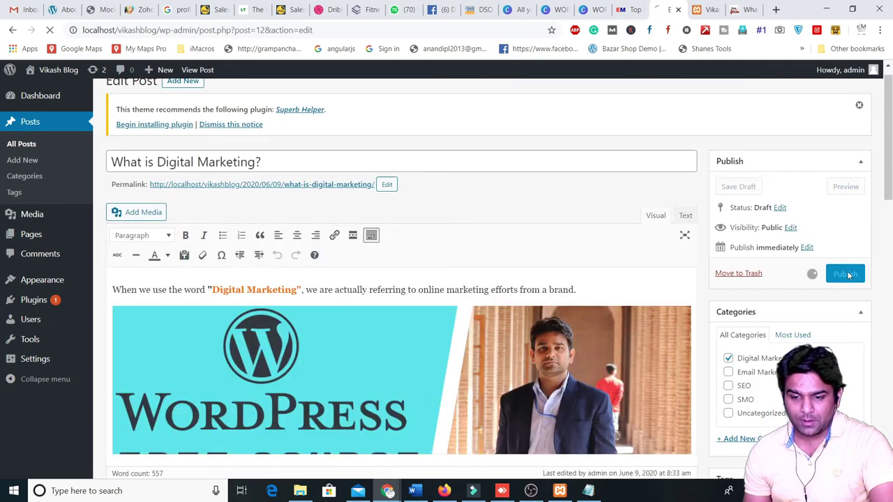
pyautogui.click(701, 7)
pyautogui.click(50, 30)
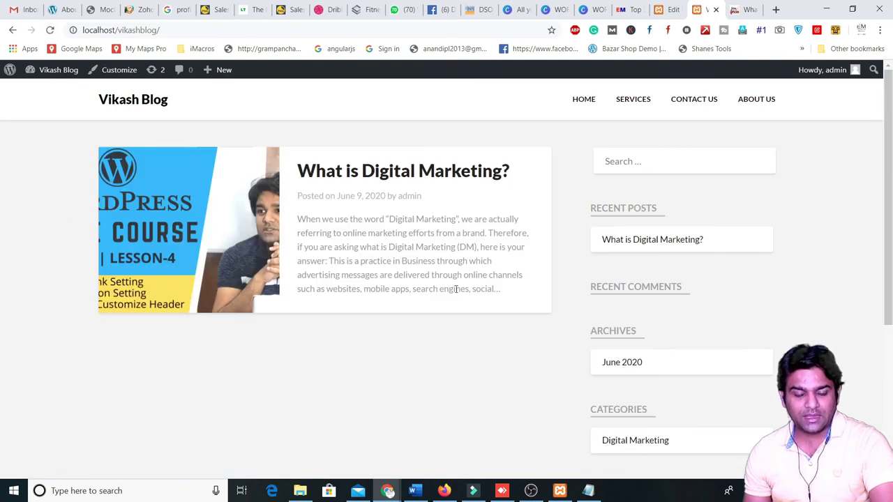
# - Open the 'What is Digital Marketing?' post and scroll through its lesson image, quote and article text
pyautogui.moveTo(98, 102); pyautogui.dragTo(179, 110)
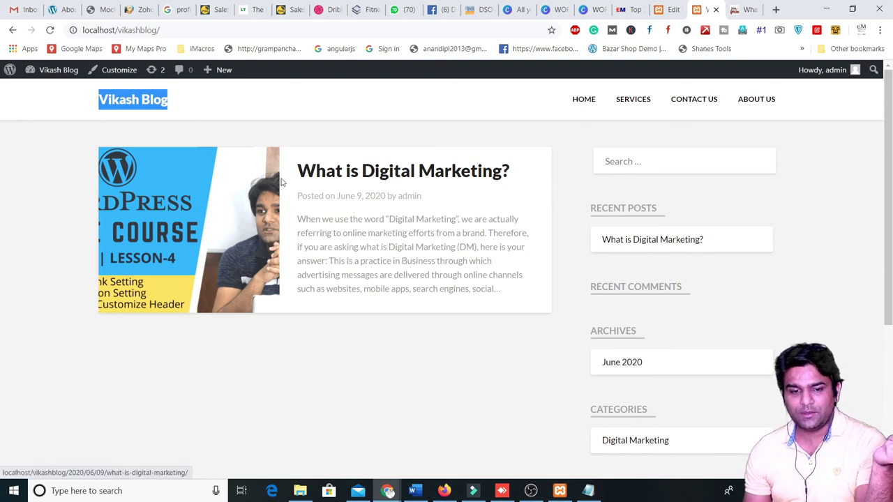
pyautogui.click(323, 190)
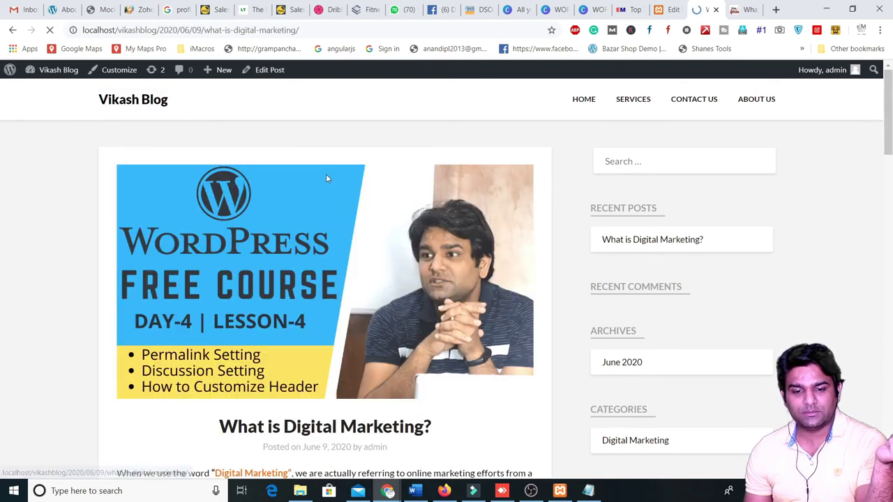
pyautogui.scroll(-3, 251, 236)
pyautogui.scroll(-9, 252, 235)
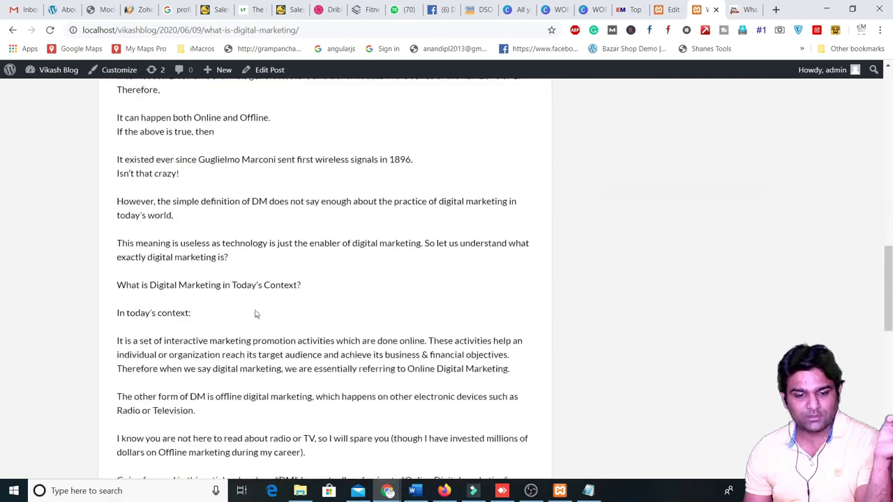
pyautogui.scroll(8, 331, 348)
pyautogui.scroll(5, 338, 344)
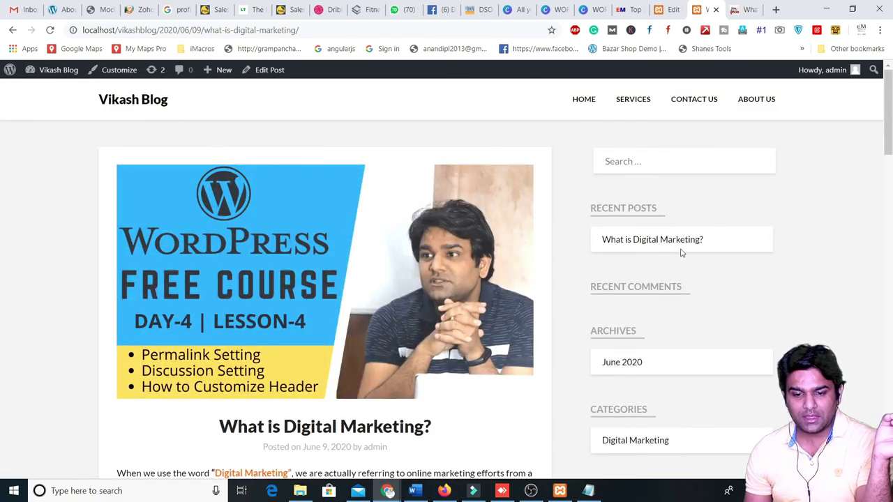
pyautogui.scroll(-14, 446, 329)
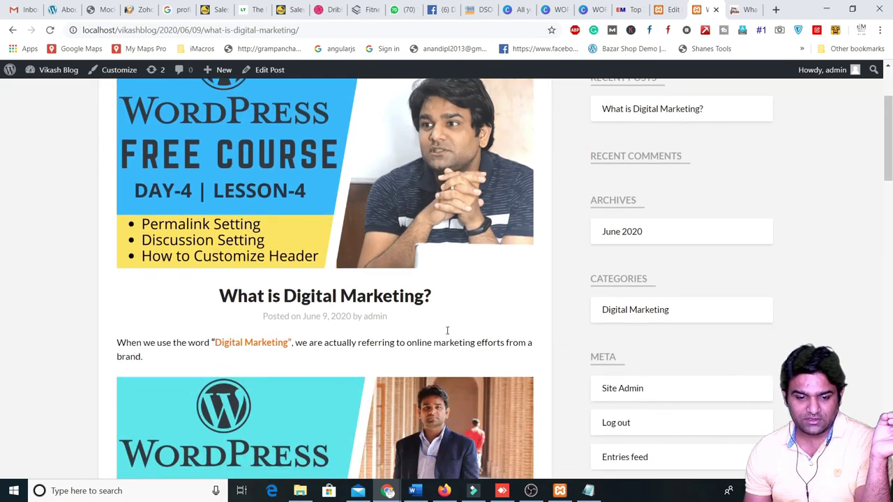
pyautogui.scroll(-8, 238, 361)
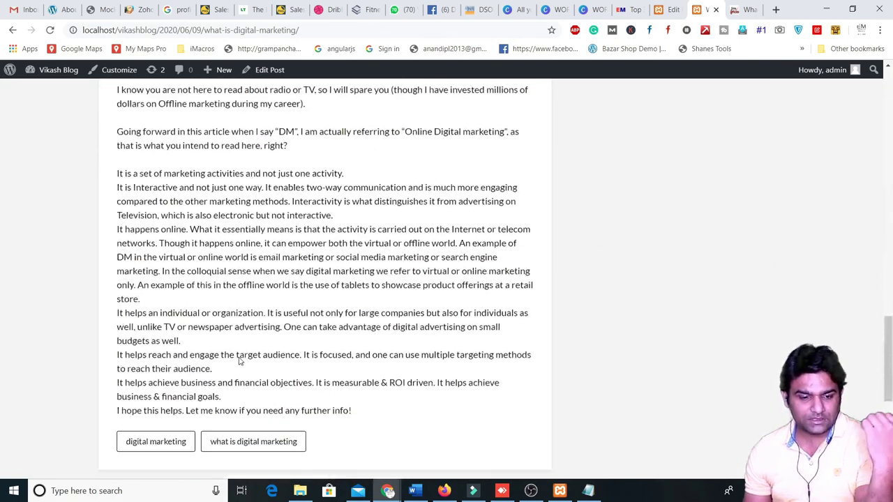
pyautogui.scroll(10, 247, 348)
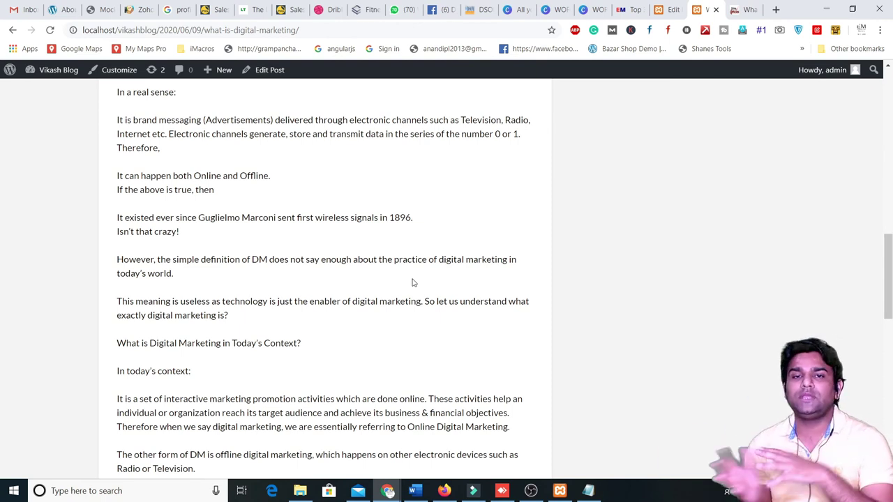
pyautogui.scroll(10, 412, 283)
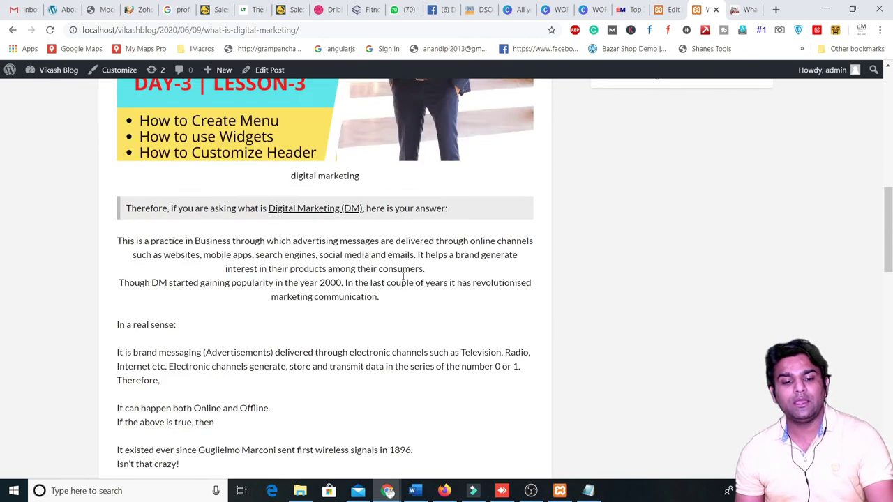